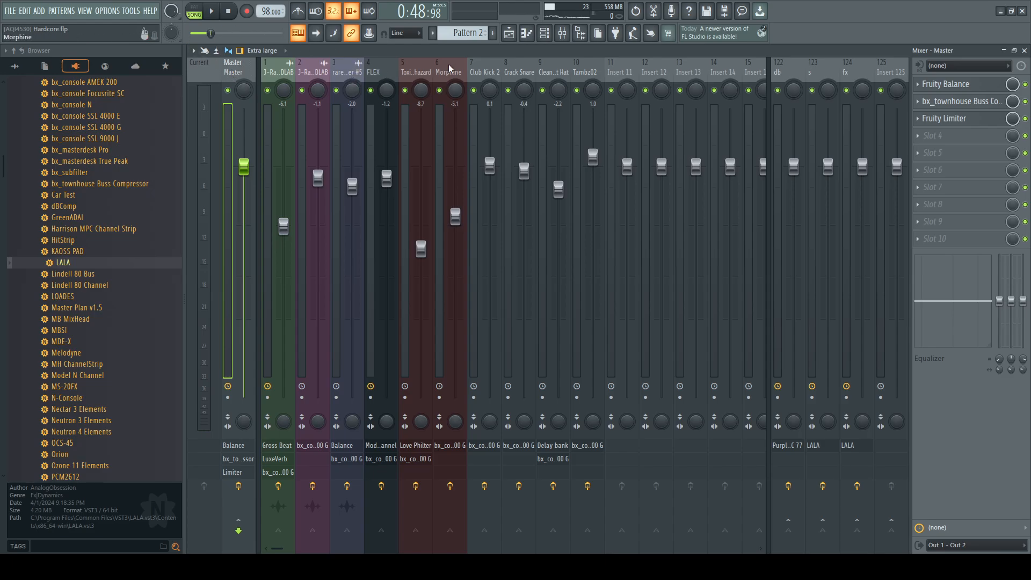
# Step: Examine the settings of the bx_console SSL 4000 G channel strip on the Club Kick 2 mixer track
pyautogui.click(488, 72)
pyautogui.click(954, 86)
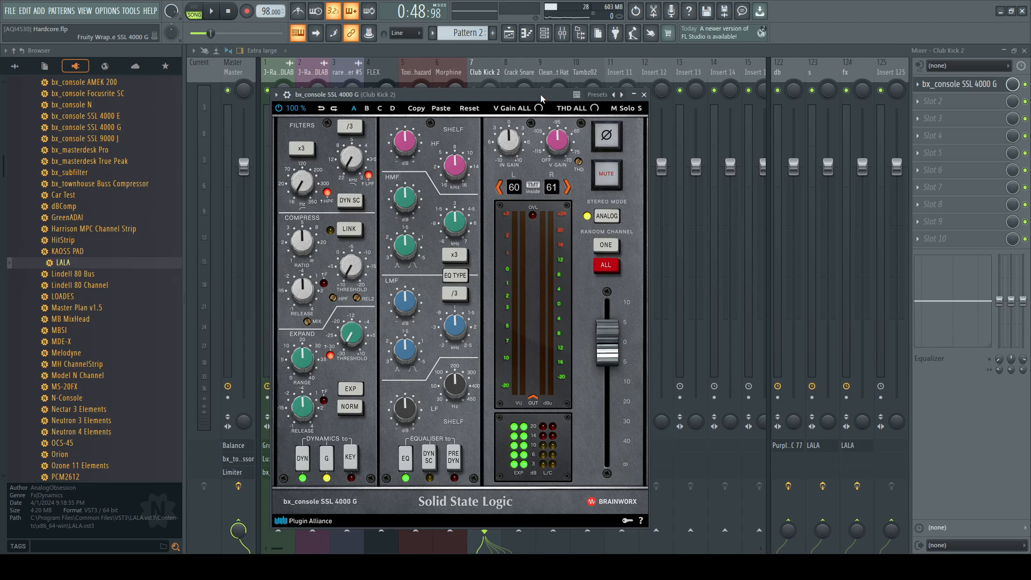
pyautogui.click(644, 95)
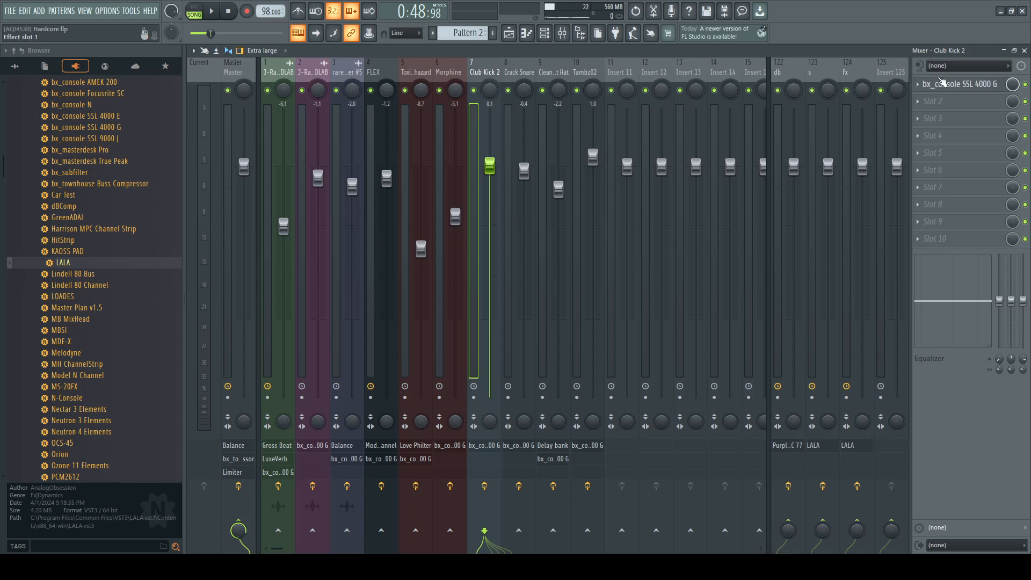
pyautogui.click(956, 84)
pyautogui.moveTo(462, 96); pyautogui.dragTo(479, 76)
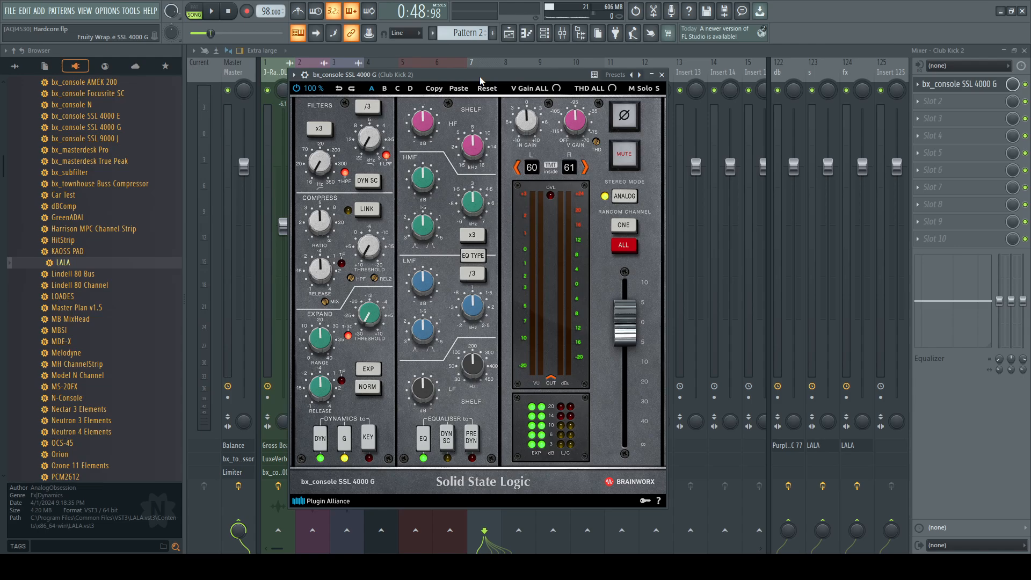
pyautogui.click(661, 75)
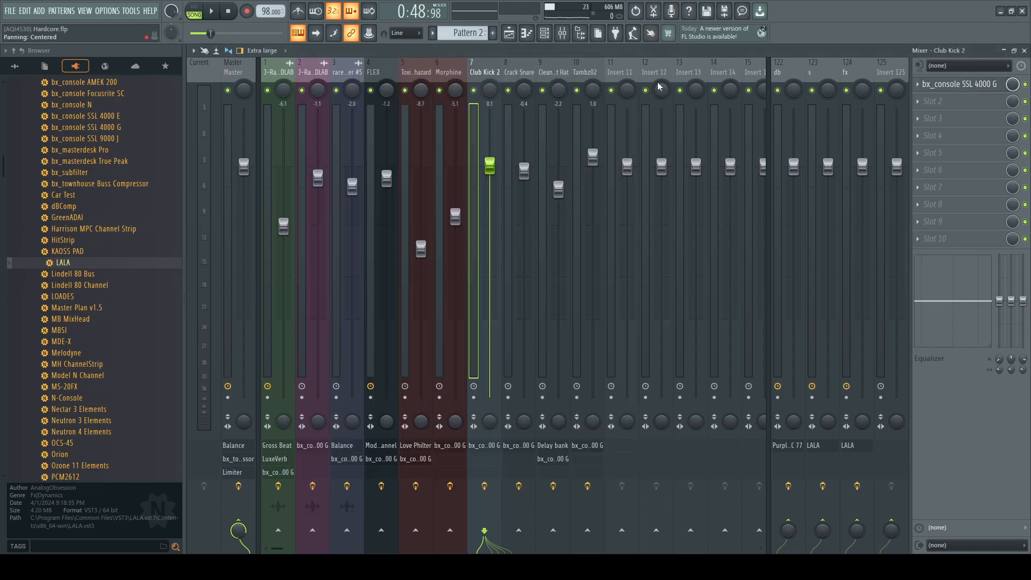
# Step: Examine the Purple Audio MC 77 limiter settings on the db bus
pyautogui.click(786, 76)
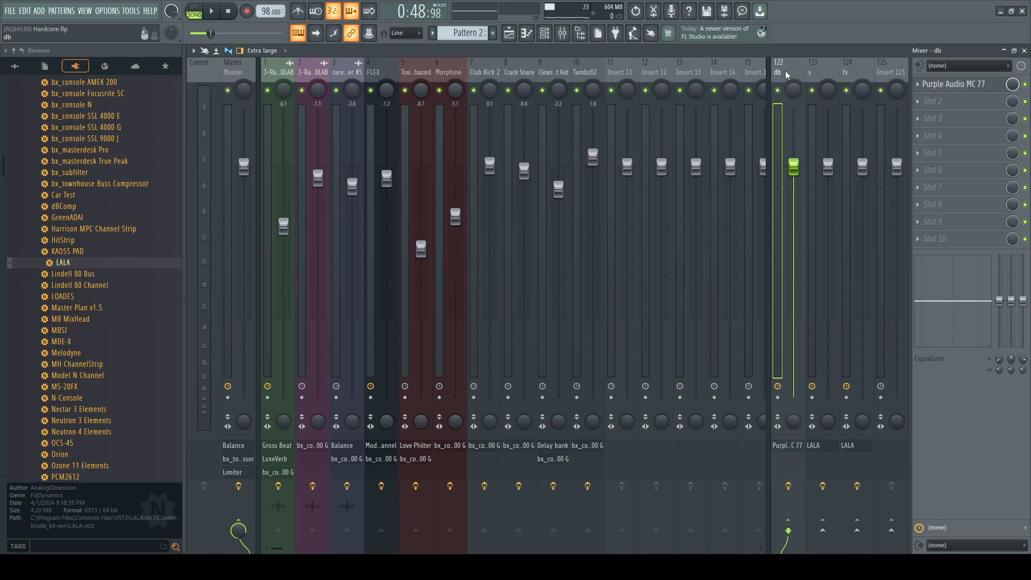
pyautogui.click(961, 84)
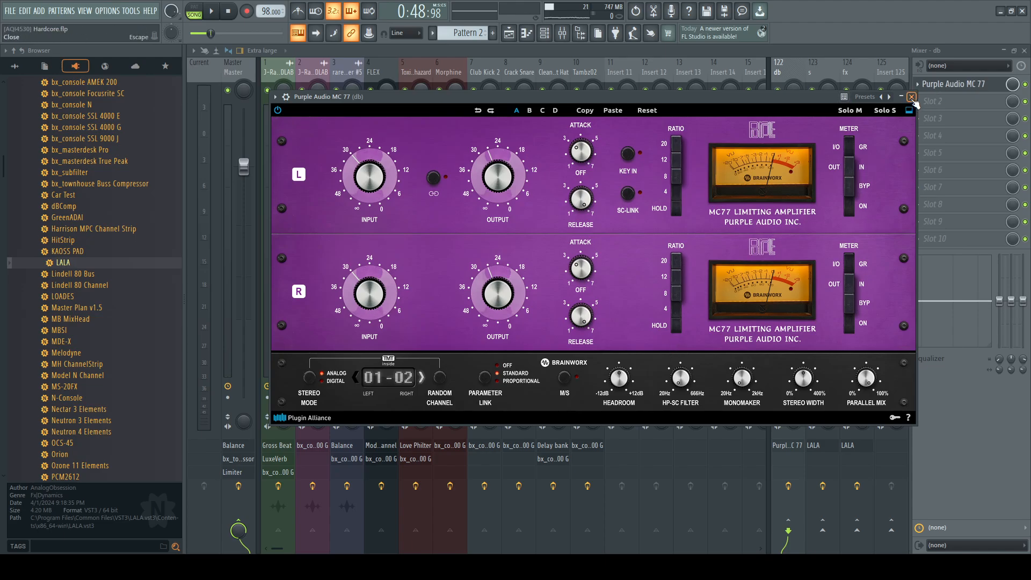
pyautogui.click(912, 97)
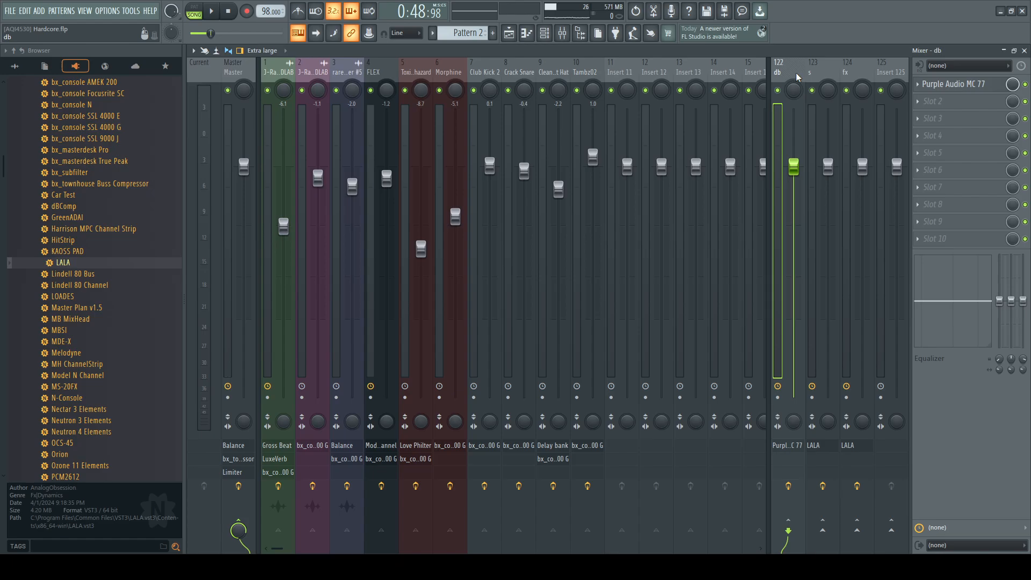
# Step: Examine the LALA leveling amplifier settings on the s and fx buses
pyautogui.click(820, 73)
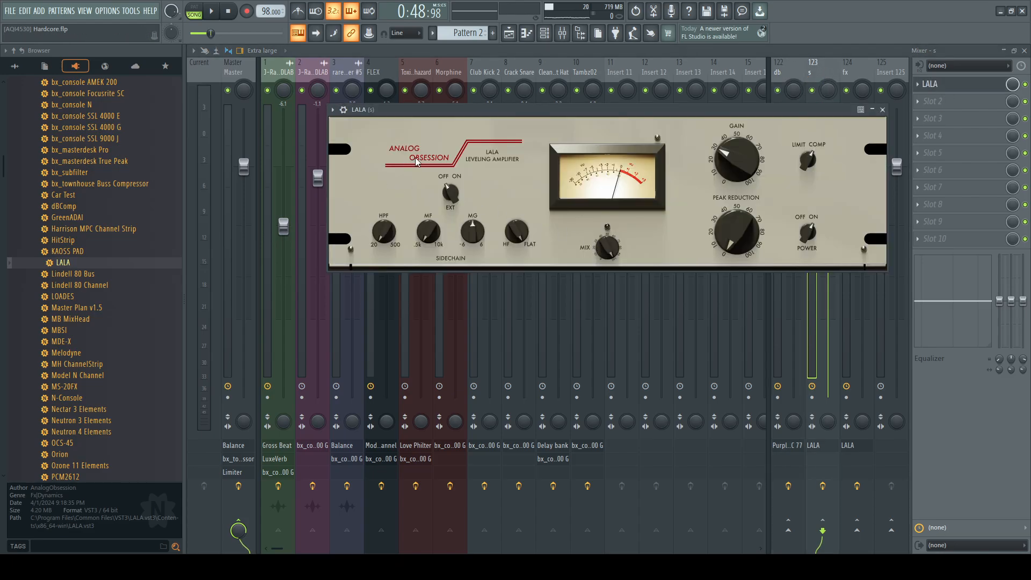
pyautogui.moveTo(434, 111); pyautogui.dragTo(387, 89)
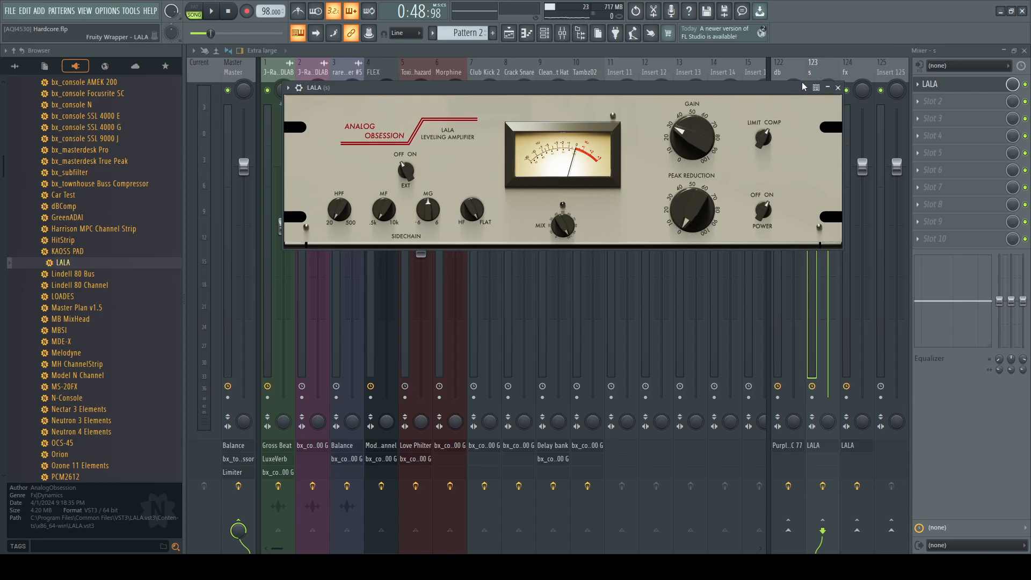
pyautogui.click(838, 87)
pyautogui.click(858, 97)
pyautogui.click(941, 88)
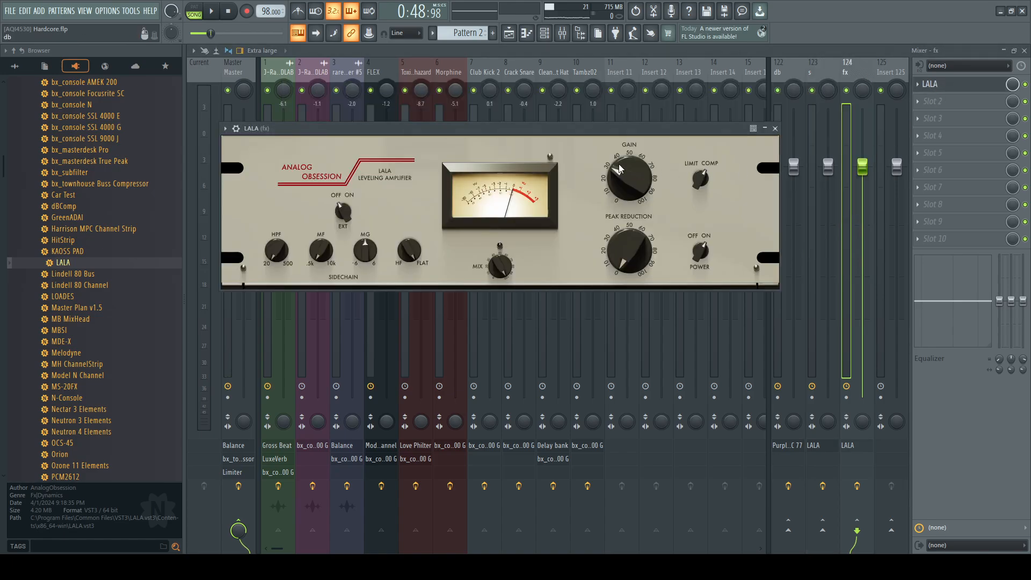
pyautogui.moveTo(561, 136); pyautogui.dragTo(618, 104)
pyautogui.click(829, 105)
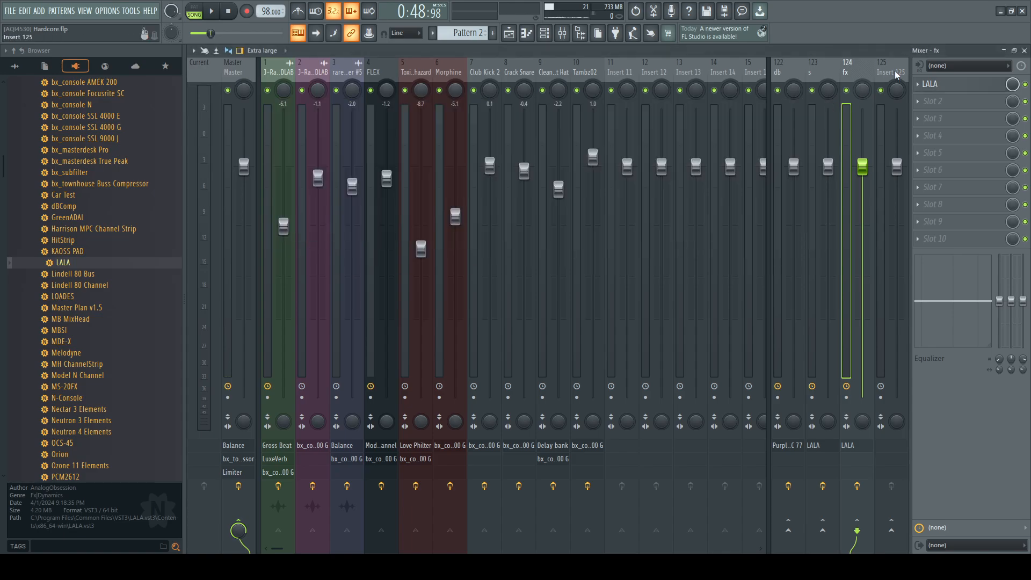
pyautogui.click(879, 78)
pyautogui.click(813, 76)
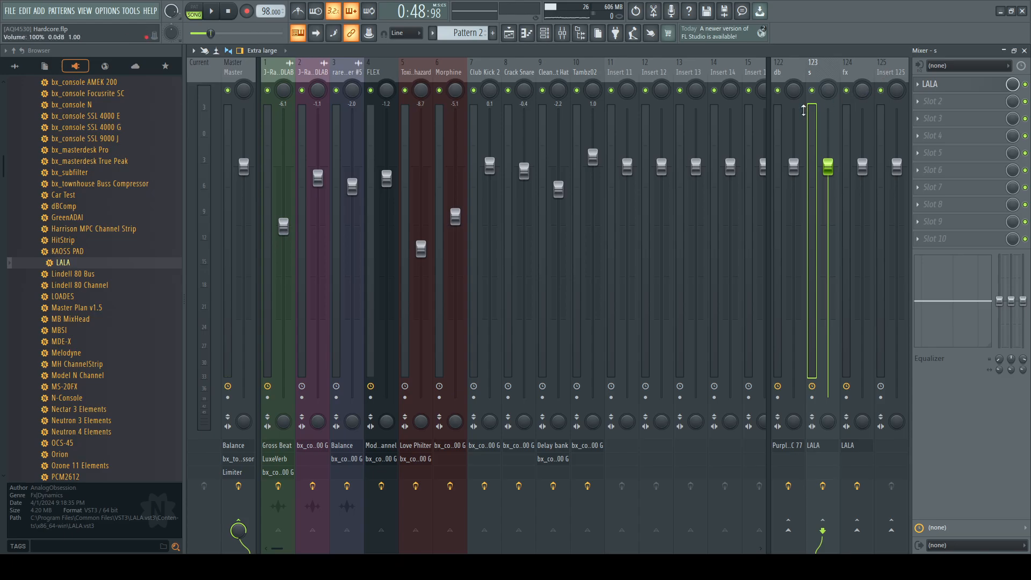
# Step: Examine the bx_townhouse Buss Compressor settings on the Master track
pyautogui.click(242, 77)
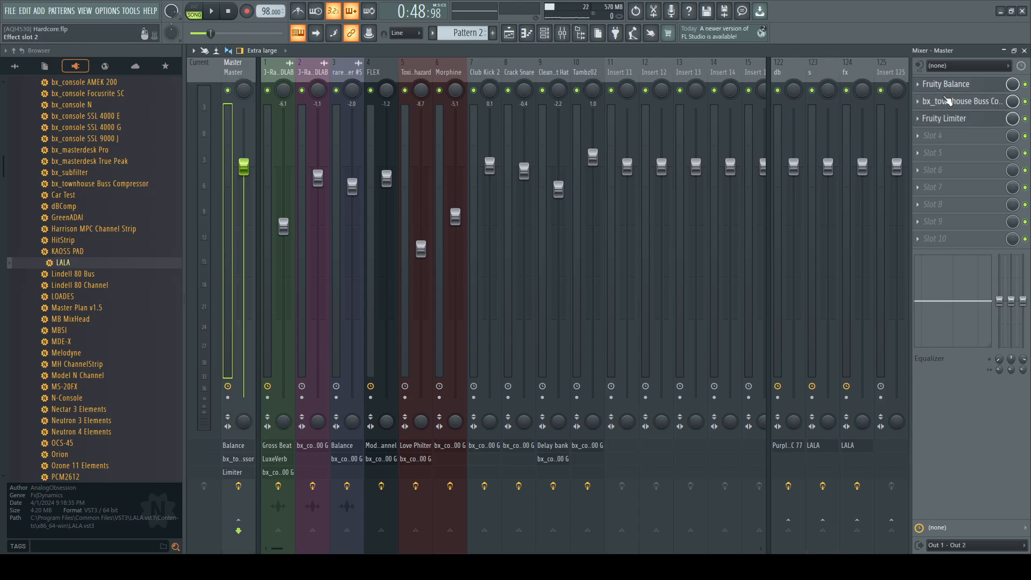
pyautogui.click(945, 101)
pyautogui.moveTo(537, 155); pyautogui.dragTo(543, 138)
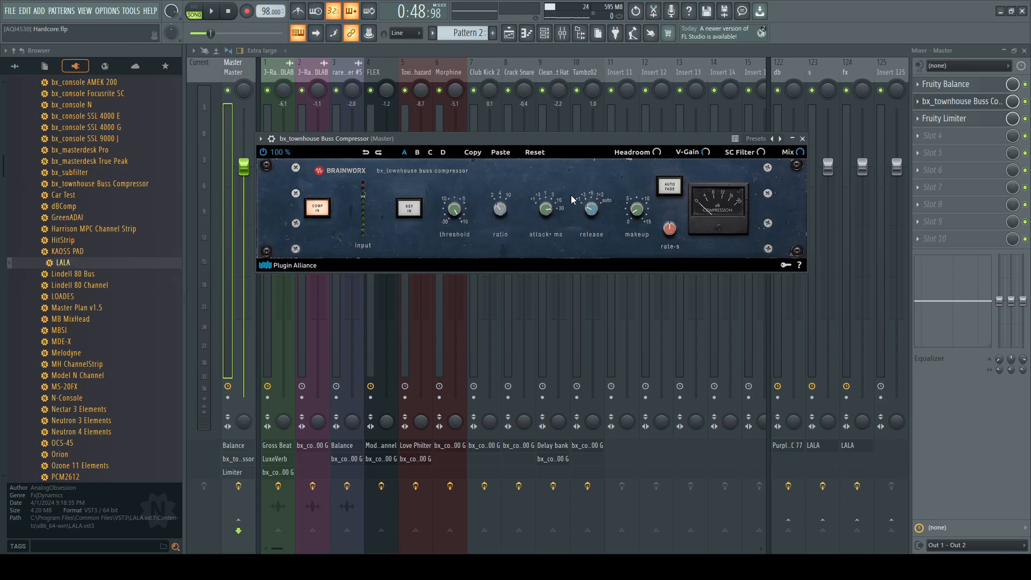
pyautogui.click(803, 138)
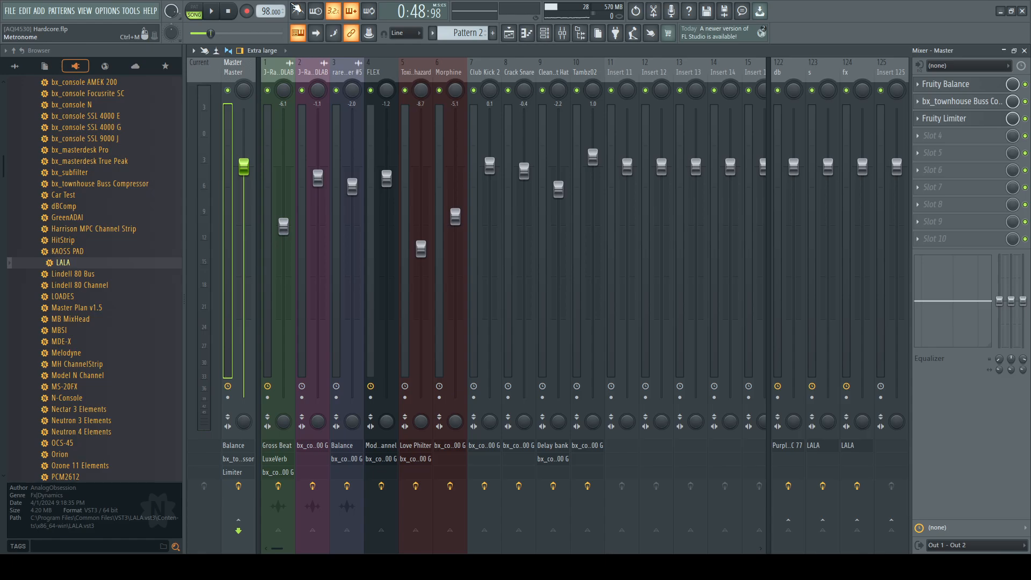
# Step: Play the song and, in Club Kick 2's bx_console SSL 4000 G, set the low EQ gain to +7.2 dB and boost the low mids
pyautogui.click(485, 70)
pyautogui.press('space')
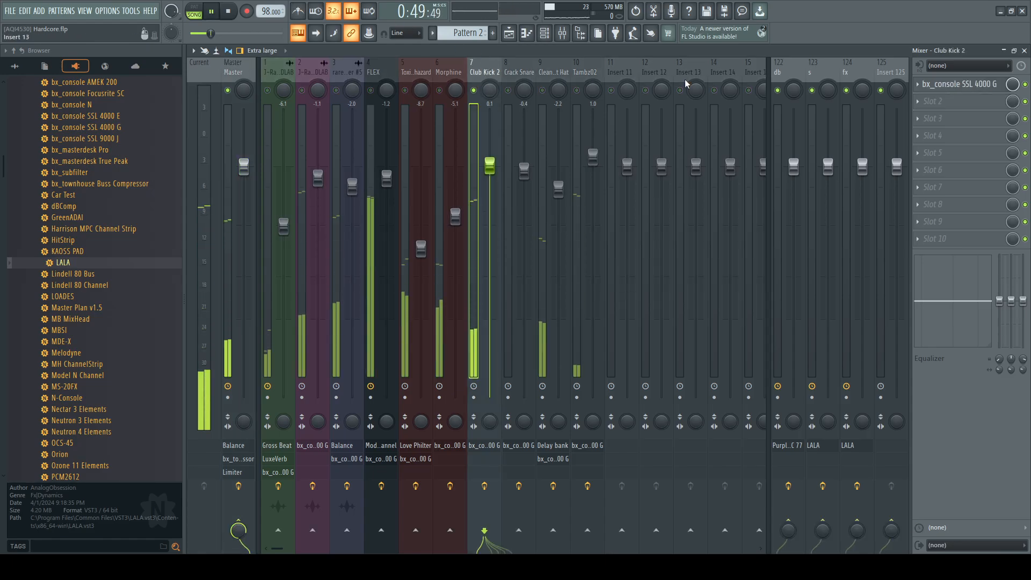
pyautogui.click(977, 92)
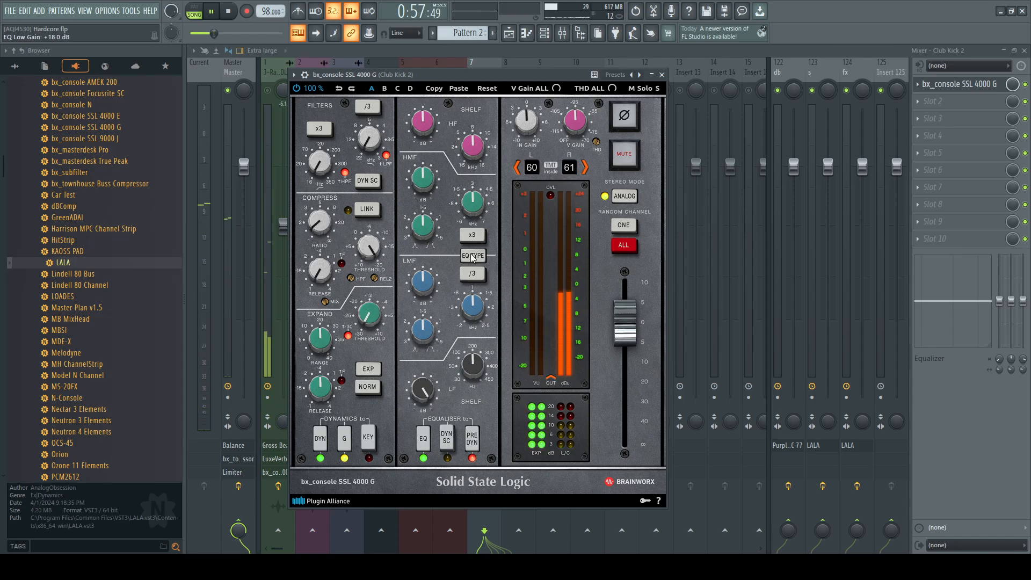
pyautogui.scroll(-5, 433, 385)
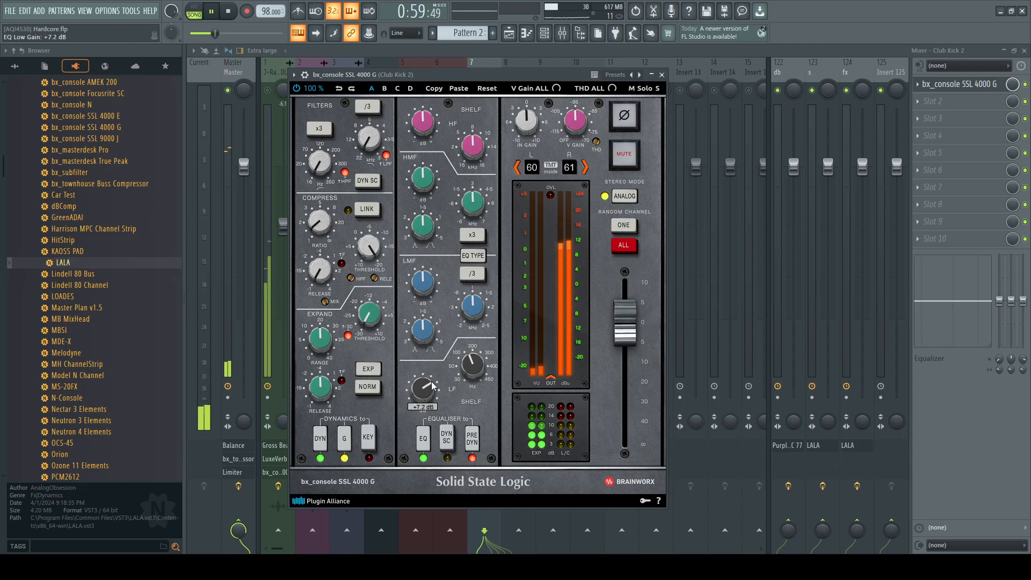
pyautogui.scroll(5, 423, 281)
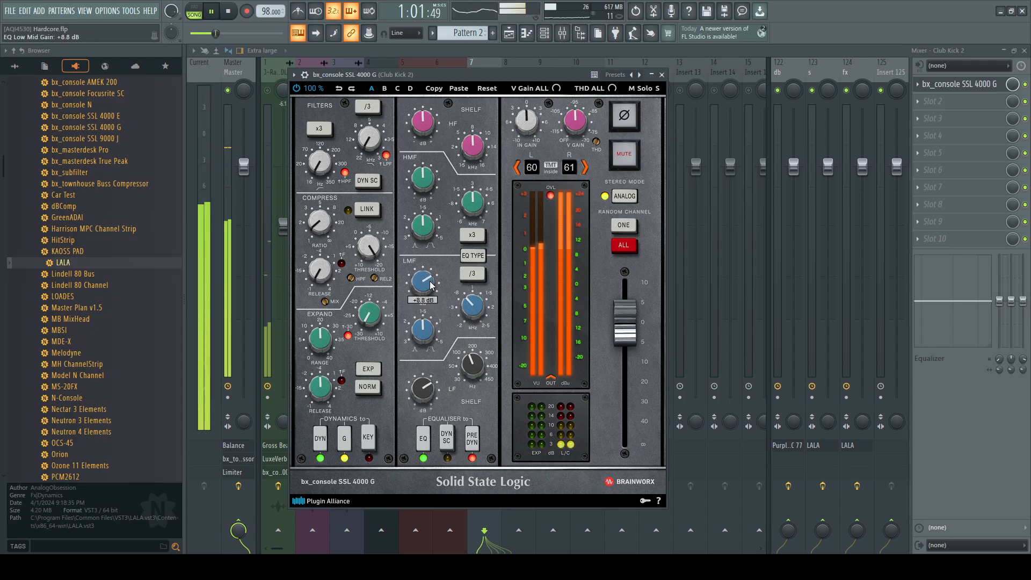
# Step: Set Club Kick 2's high-mid EQ gain to about +1.5 dB and send the track to the db bus instead of the Master
pyautogui.moveTo(473, 210)
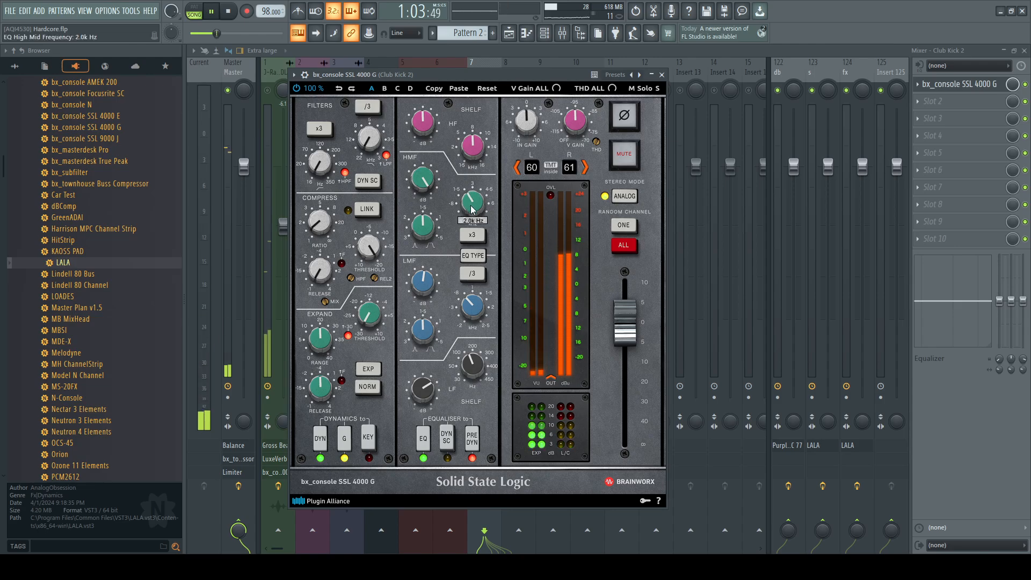
pyautogui.moveTo(425, 177)
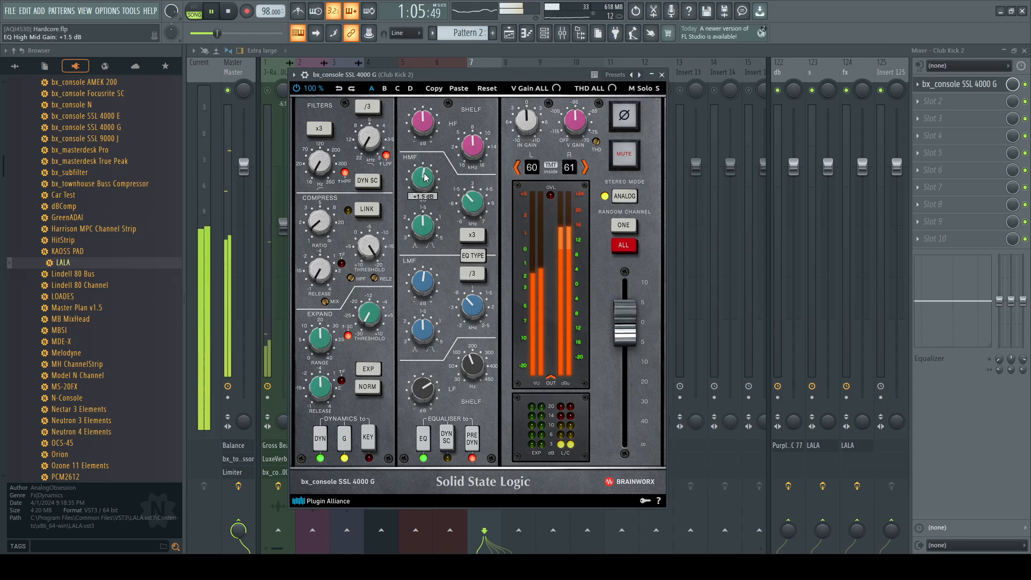
pyautogui.click(661, 76)
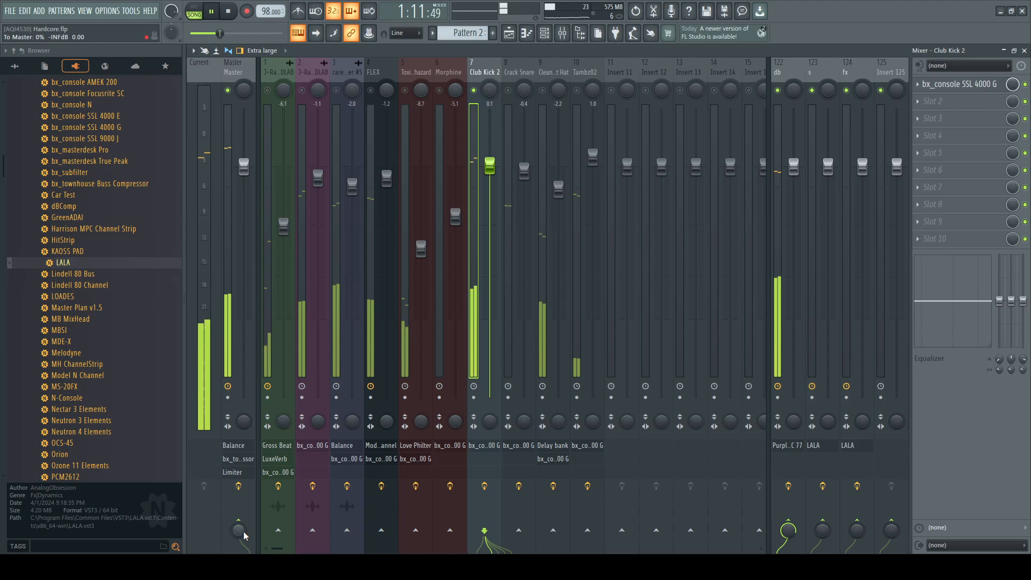
# Step: Try the left input level of the Purple Audio MC 77 on the db bus, and add a Fruity Limiter after it in slot 2
pyautogui.click(795, 73)
pyautogui.click(956, 85)
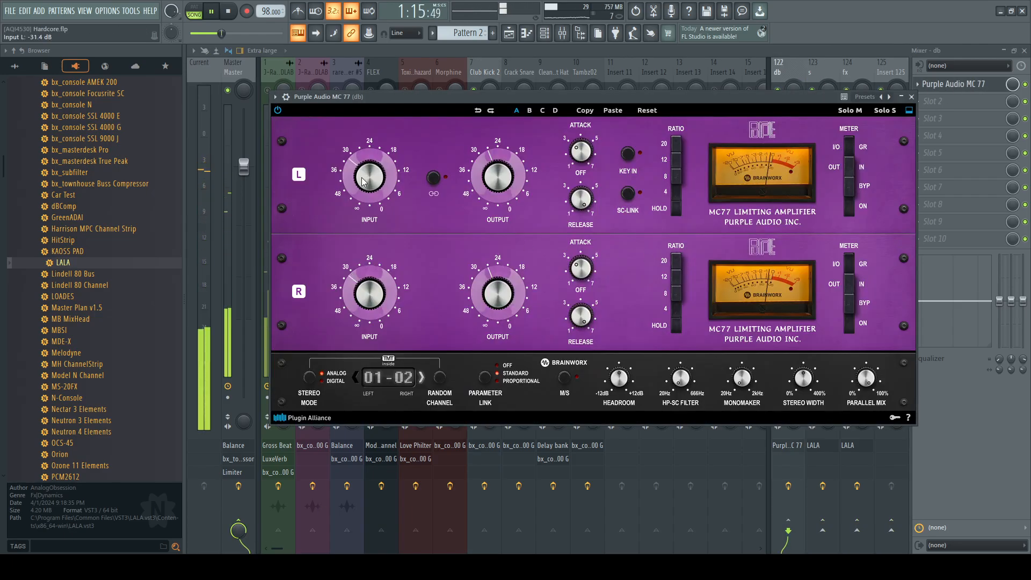
pyautogui.moveTo(363, 182); pyautogui.dragTo(364, 187)
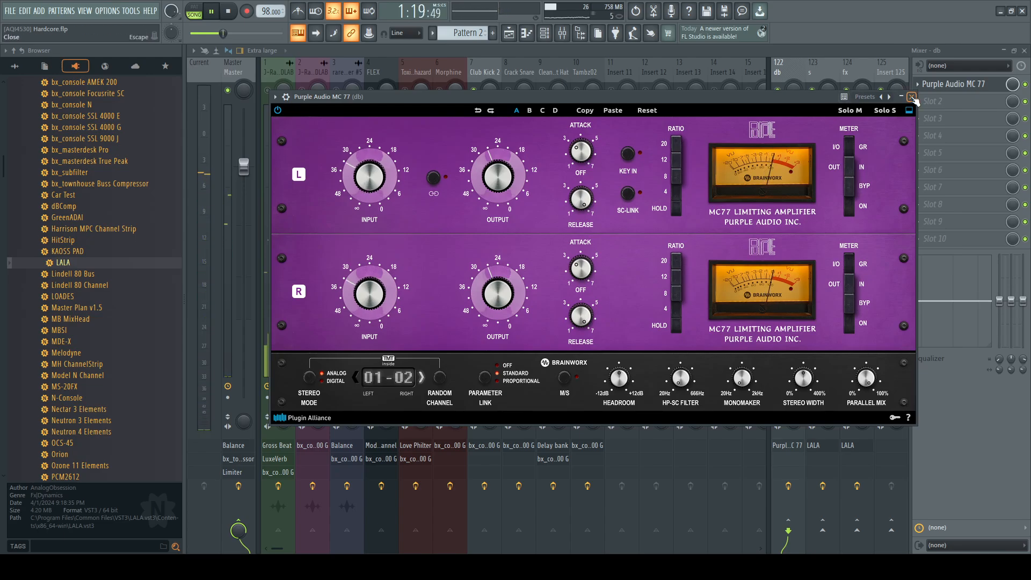
pyautogui.click(912, 98)
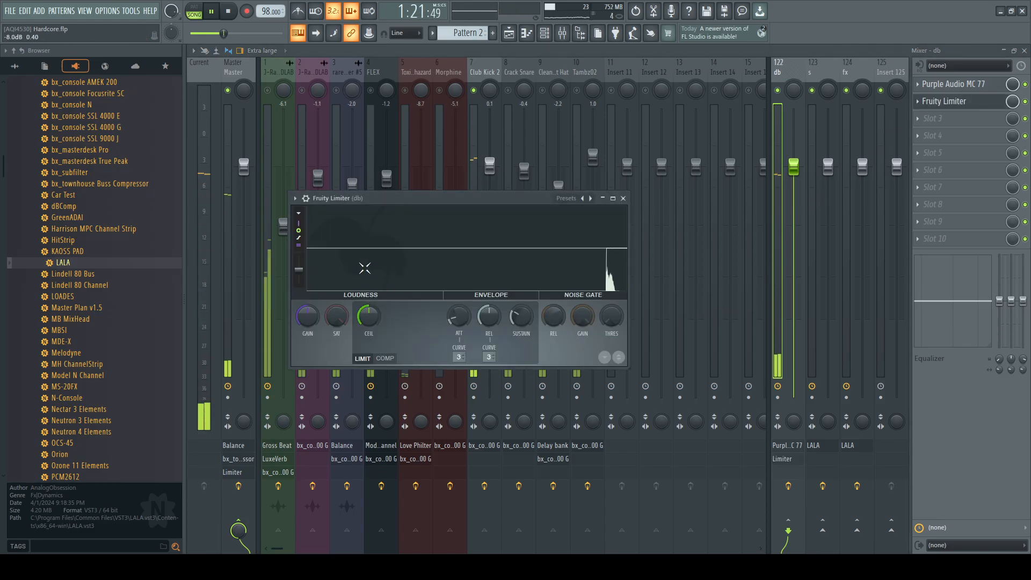
pyautogui.press('Escape')
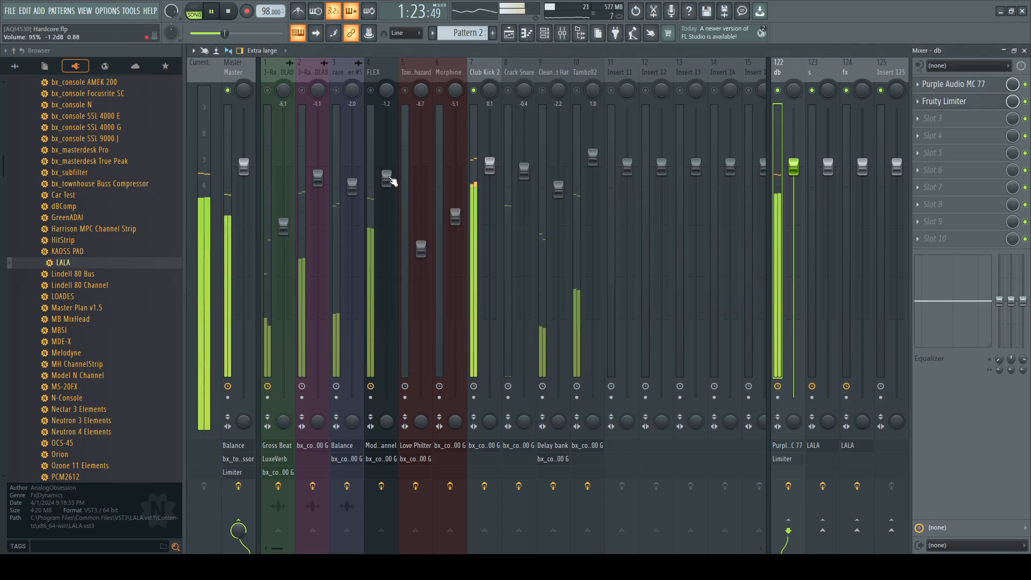
# Step: In the FLEX track's bx_console SSL 4000 G, adjust the compressor ratio and threshold and place the EQ before the dynamics
pyautogui.click(376, 92)
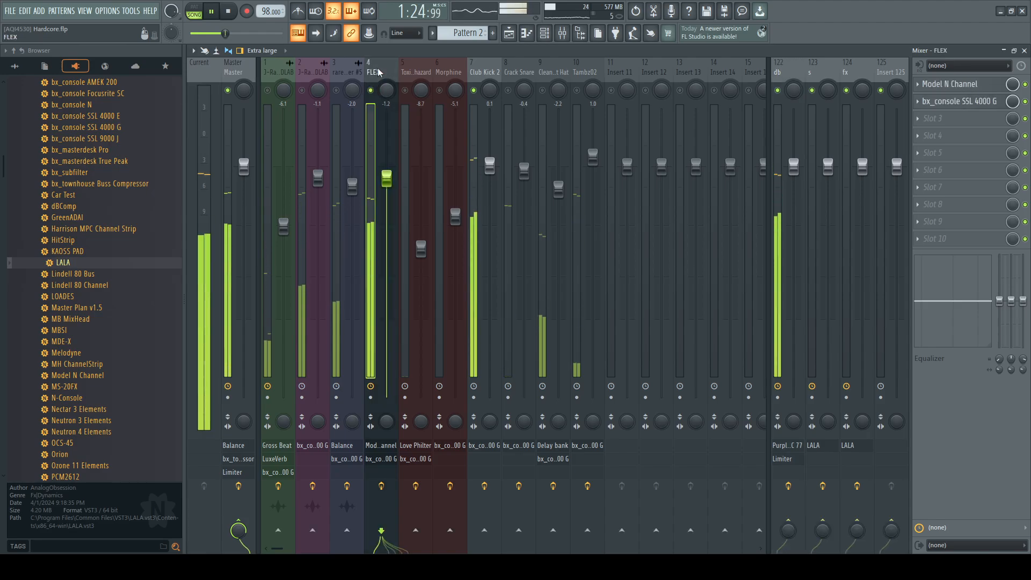
pyautogui.click(961, 101)
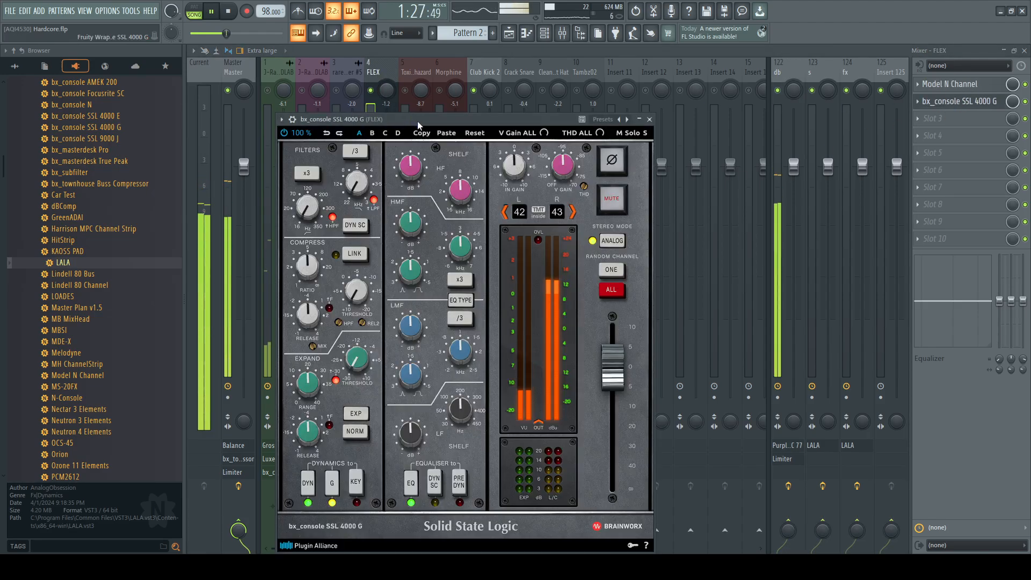
pyautogui.moveTo(418, 124); pyautogui.dragTo(426, 83)
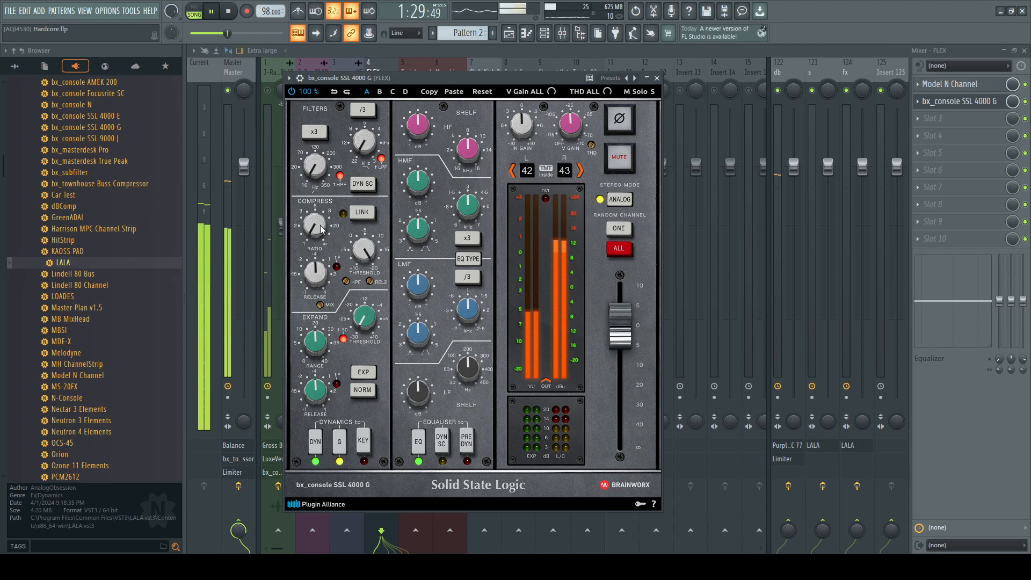
pyautogui.click(466, 441)
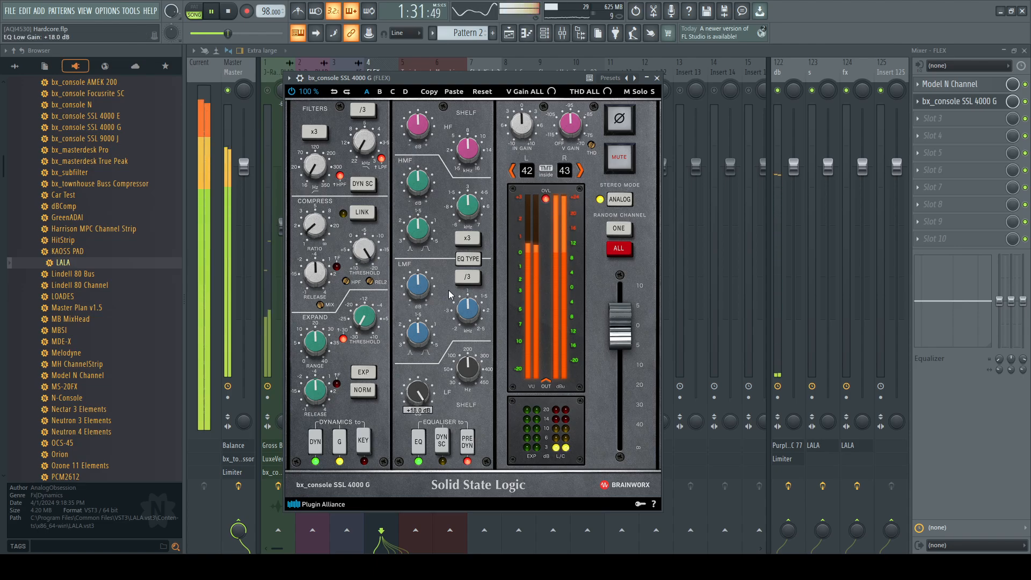
# Step: Boost FLEX's low EQ gain, set low-mid gain to +1.5 dB and high-mid gain to about +4.4 dB, and send it to the db bus
pyautogui.scroll(-5, 423, 394)
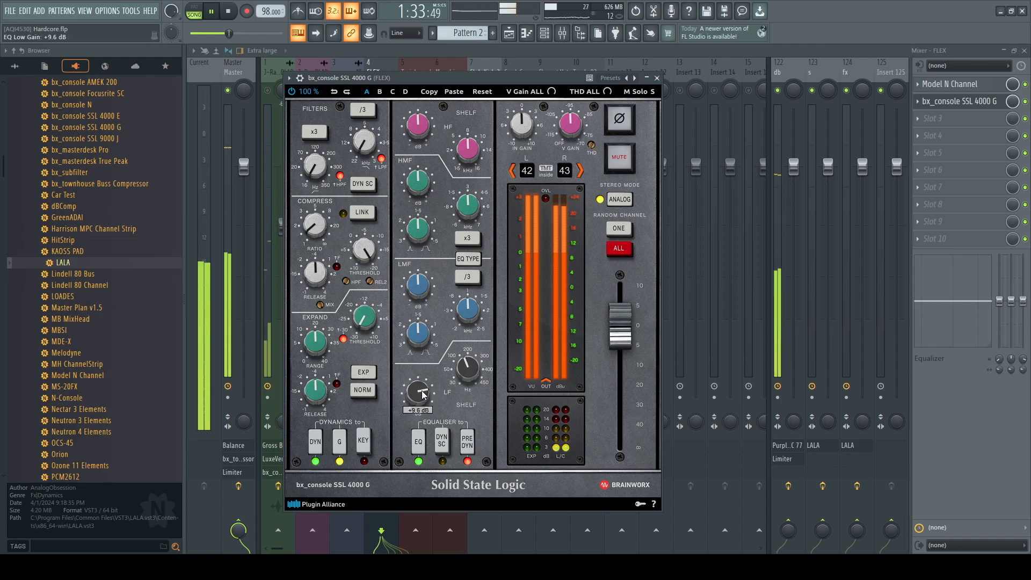
pyautogui.scroll(-2, 467, 311)
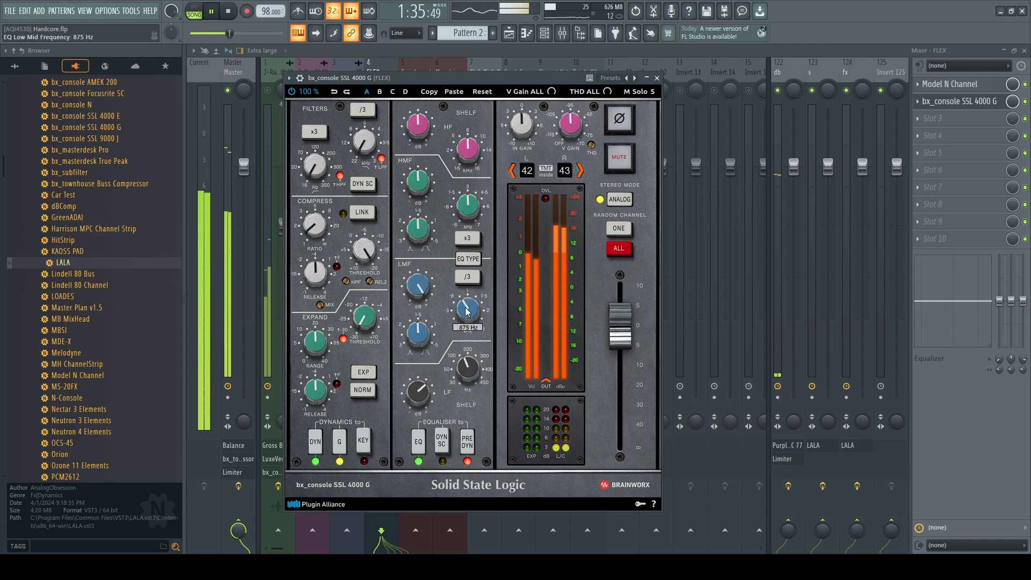
pyautogui.scroll(3, 418, 285)
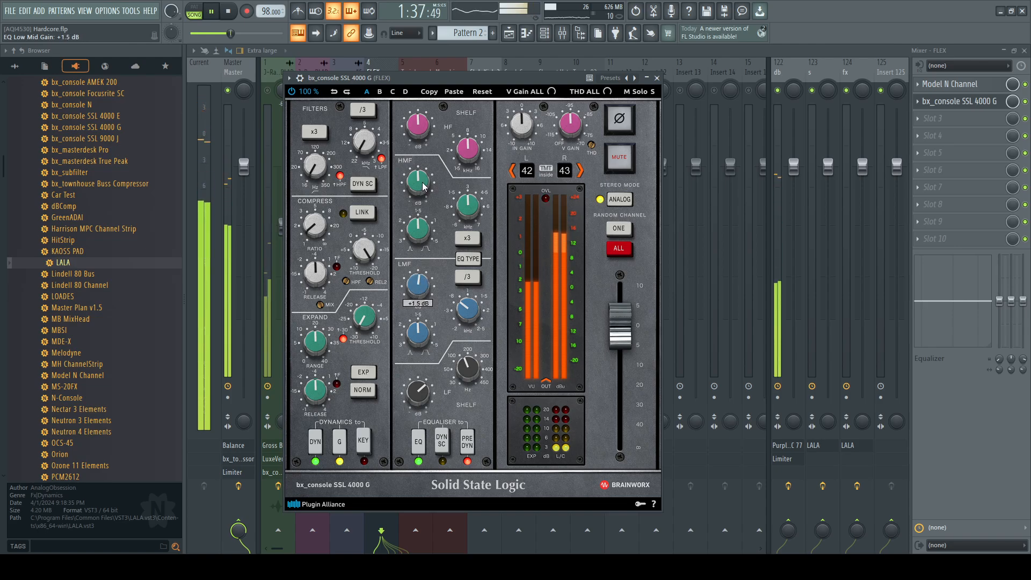
pyautogui.scroll(5, 422, 187)
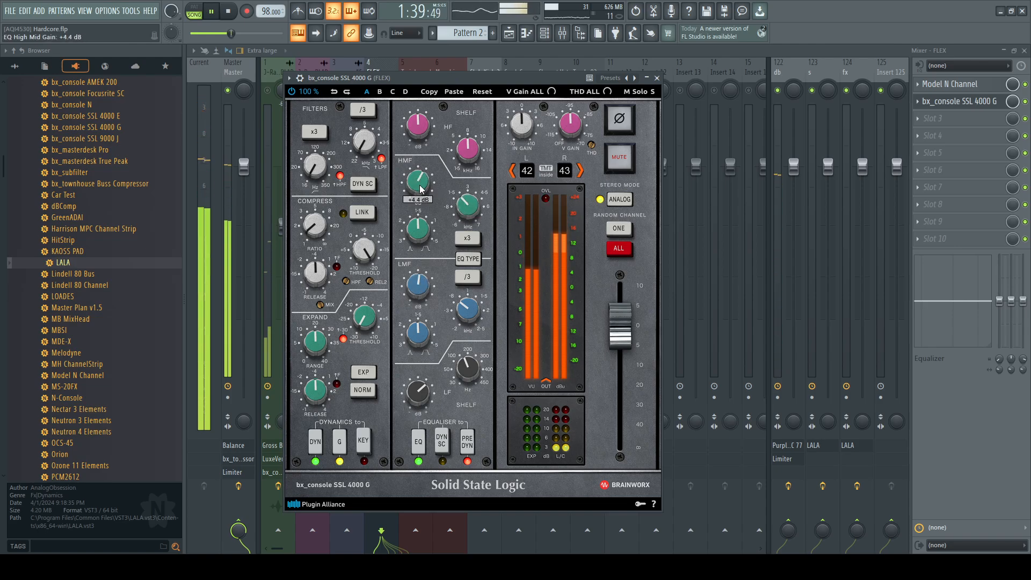
pyautogui.press('Escape')
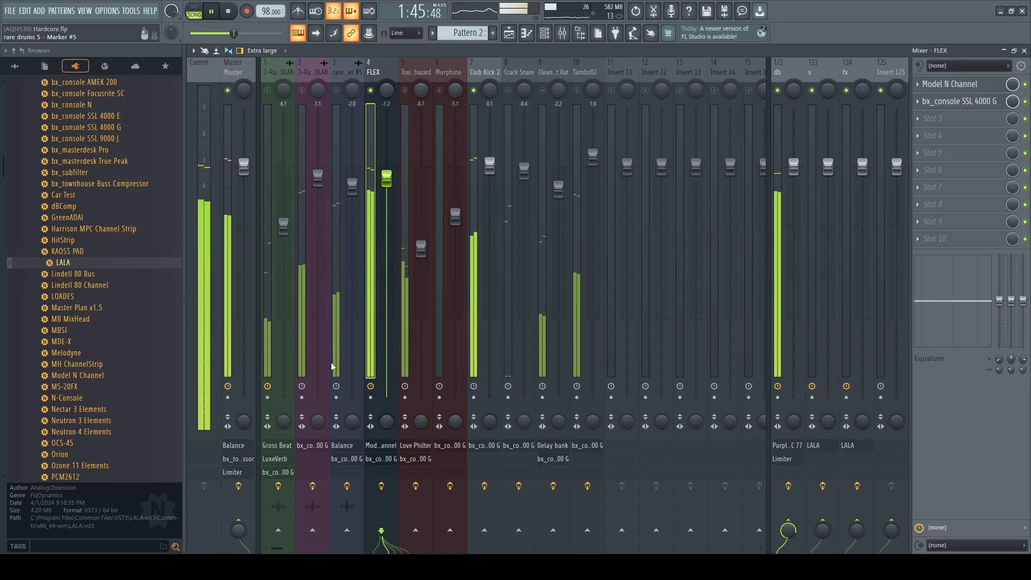
# Step: Lower the FLEX track's volume fader to about -2.7 dB
pyautogui.moveTo(387, 178); pyautogui.dragTo(387, 193)
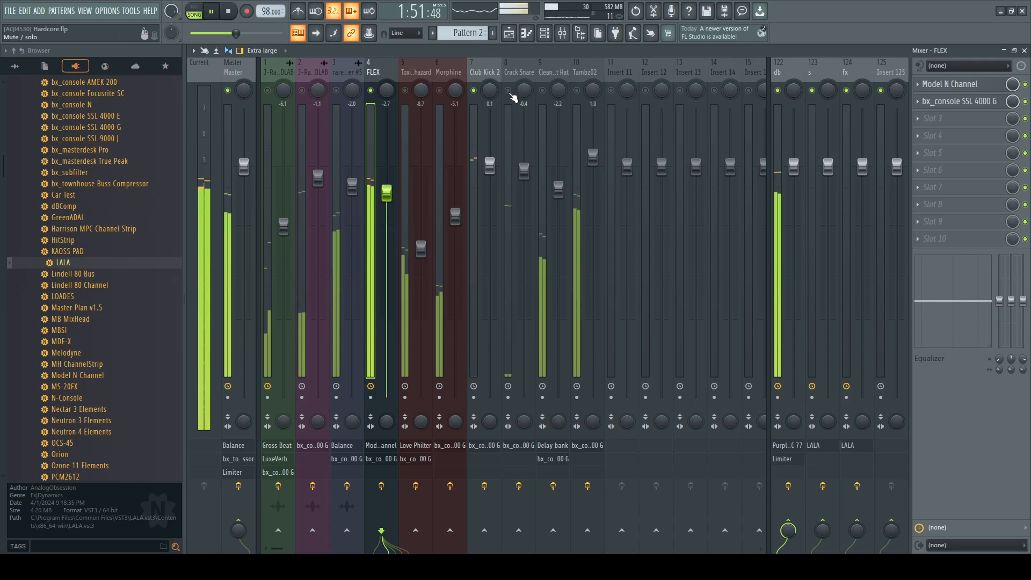
# Step: In Crack Snare's bx_console SSL 4000 G, adjust the compressor, place the EQ before the dynamics, and raise low-mid gain to about +2.9 dB
pyautogui.click(520, 75)
pyautogui.click(967, 89)
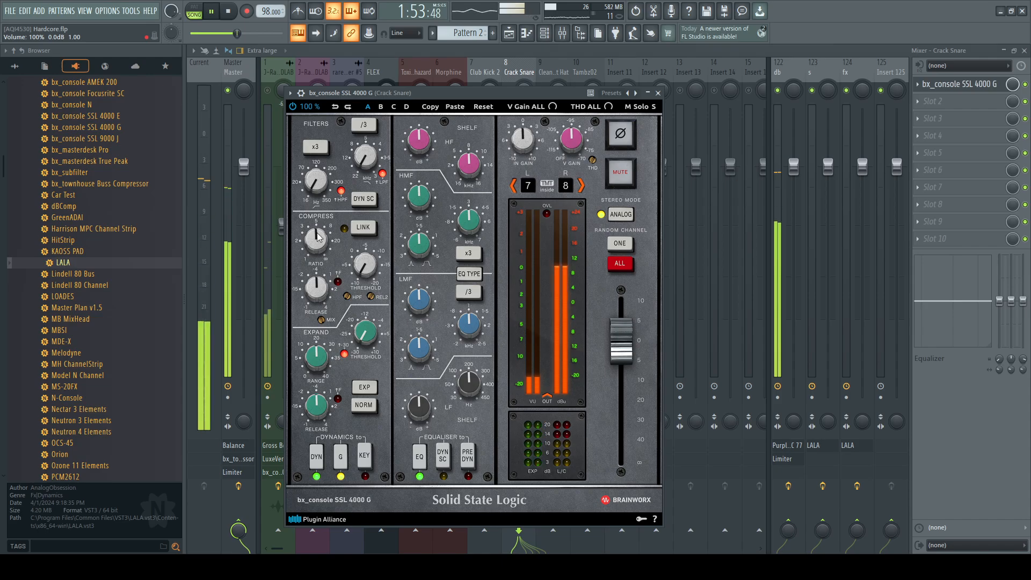
pyautogui.click(459, 456)
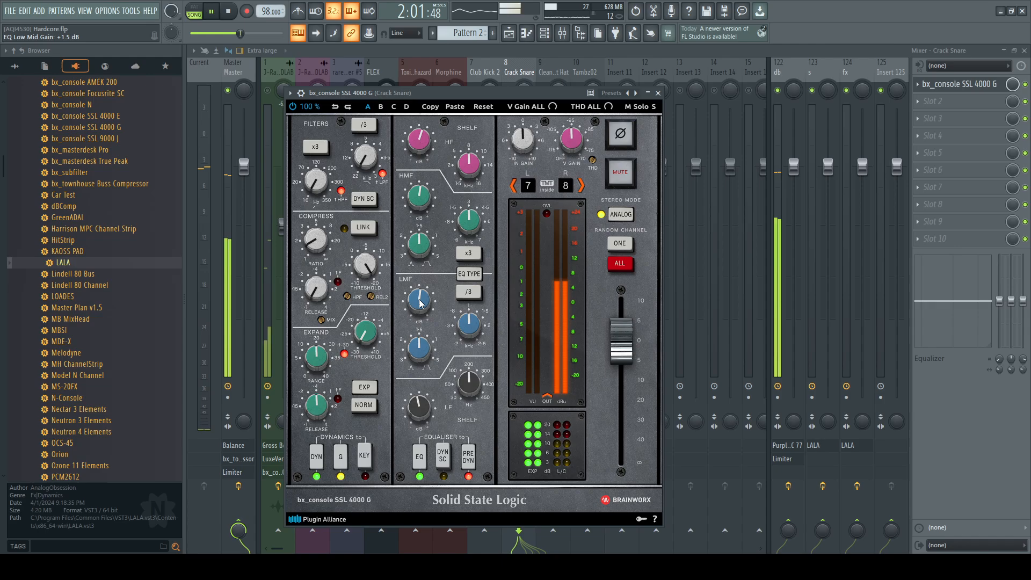
pyautogui.moveTo(422, 302)
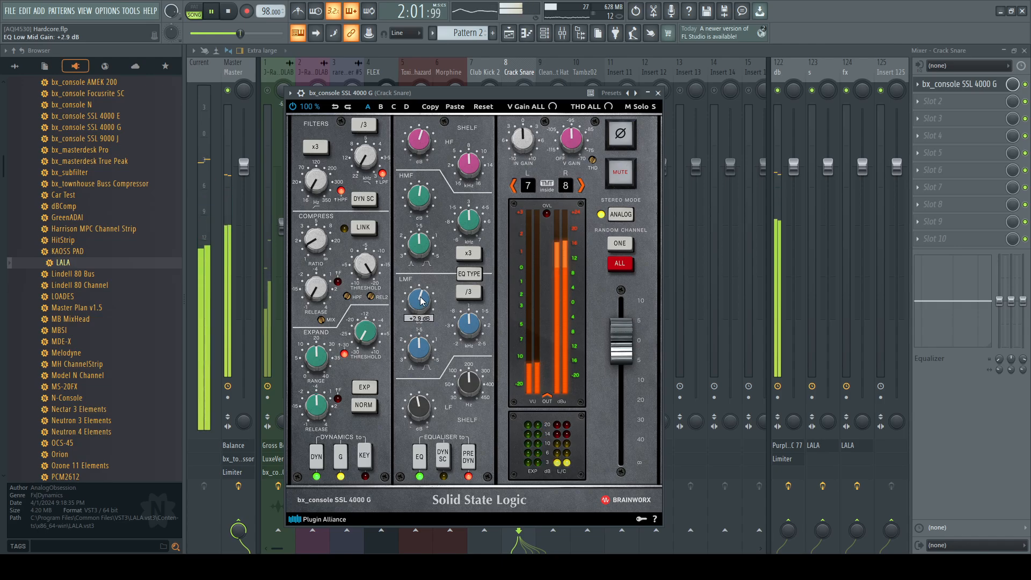
# Step: Send Crack Snare to the db bus instead of the Master and set its fader to about -0.5 dB
pyautogui.click(659, 93)
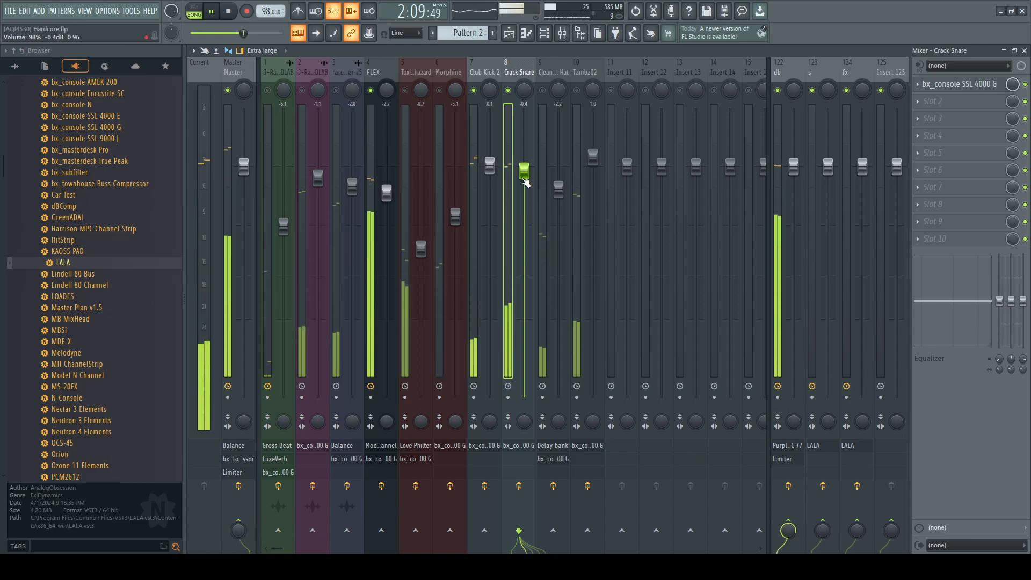
pyautogui.moveTo(524, 172); pyautogui.dragTo(525, 172)
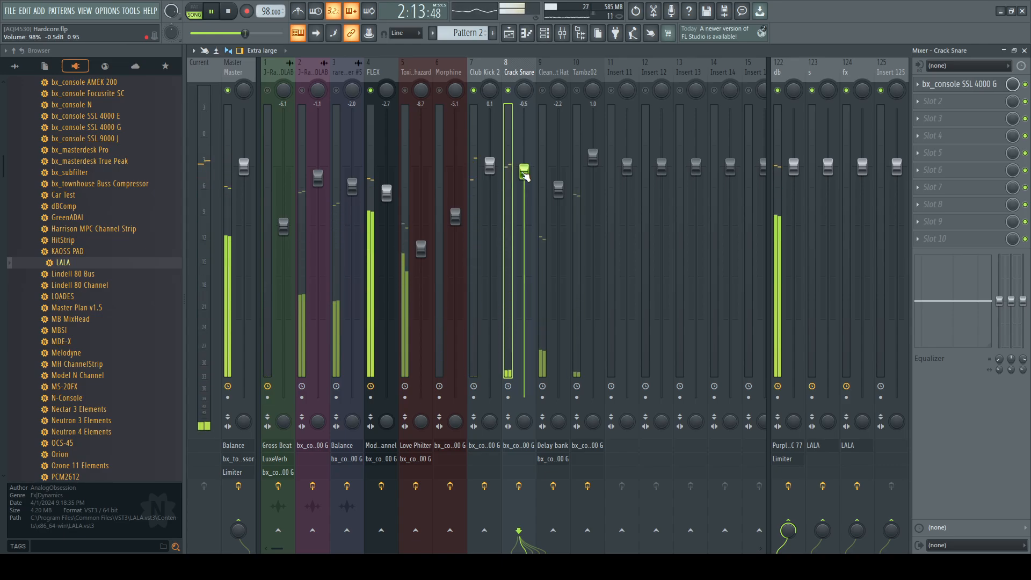
# Step: In Cleanest Hat's bx_console SSL 4000 G, adjust the compressor, place the EQ before the dynamics, and boost high gain to about +2.7 dB
pyautogui.click(553, 72)
pyautogui.click(937, 102)
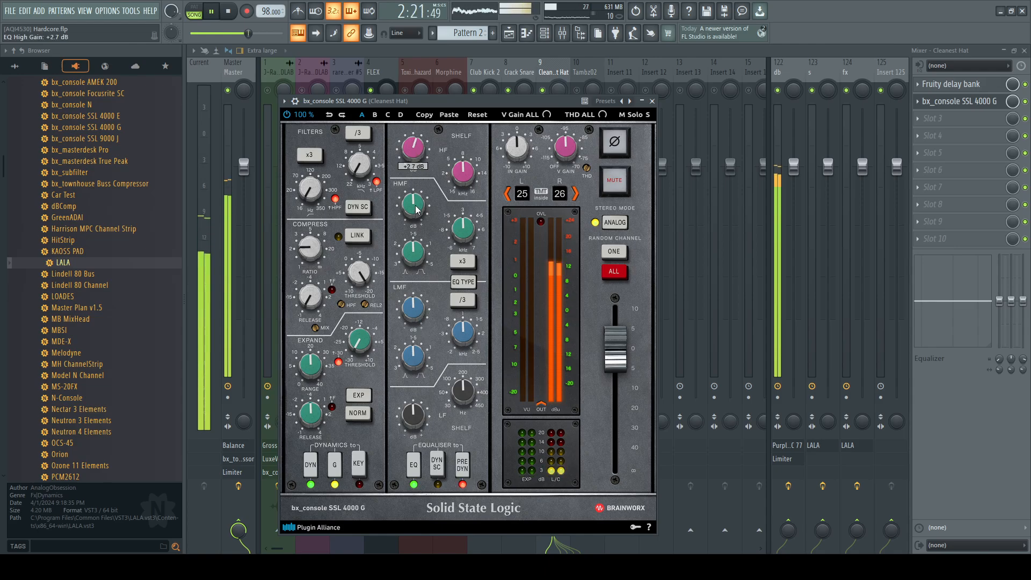
pyautogui.click(652, 102)
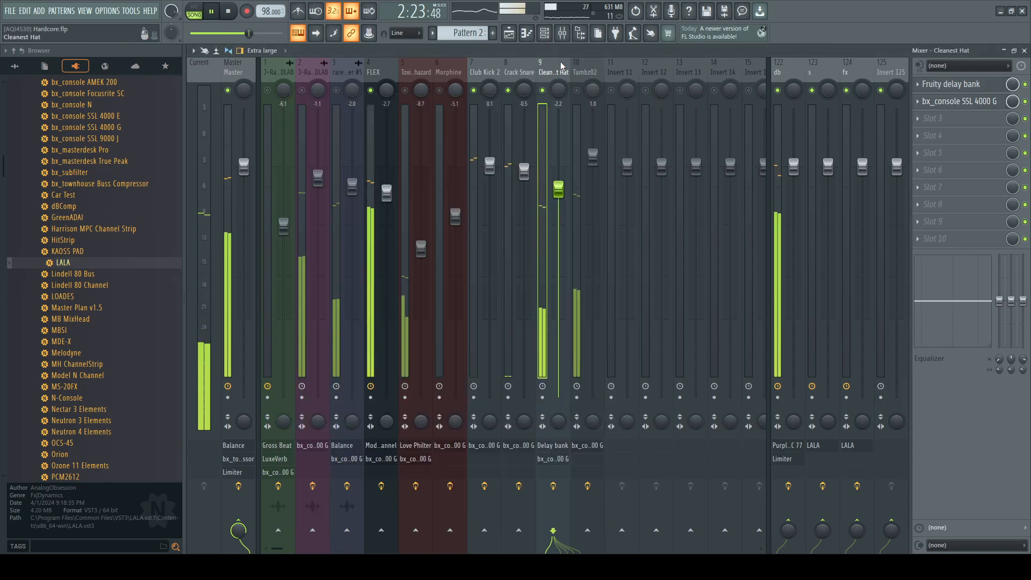
# Step: Send Cleanest Hat to the db bus instead of the Master and raise its fader to about -1.3 dB
pyautogui.moveTo(793, 530); pyautogui.dragTo(824, 369)
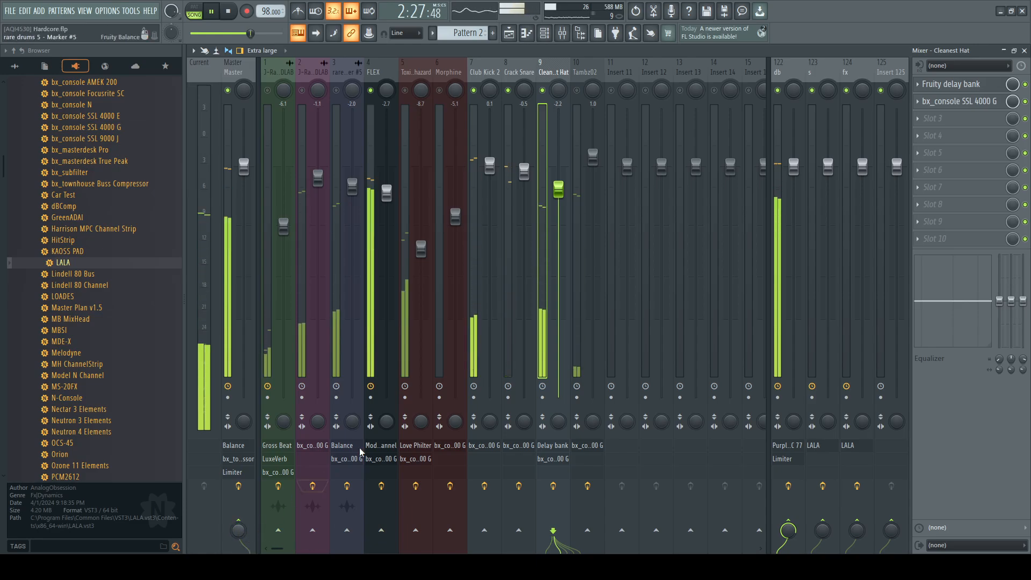
pyautogui.moveTo(559, 189)
pyautogui.mouseDown()
pyautogui.moveTo(559, 227)
pyautogui.moveTo(559, 181)
pyautogui.mouseUp()
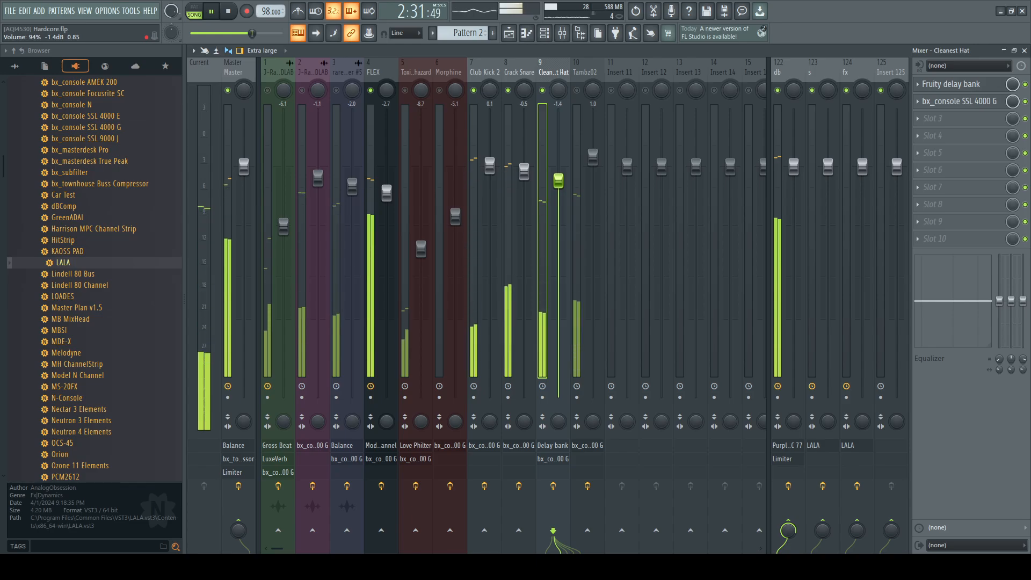
# Step: In Tambz02's bx_console SSL 4000 G, adjust the compressor, place the EQ before the dynamics, and boost the high and high-mid gains
pyautogui.click(584, 75)
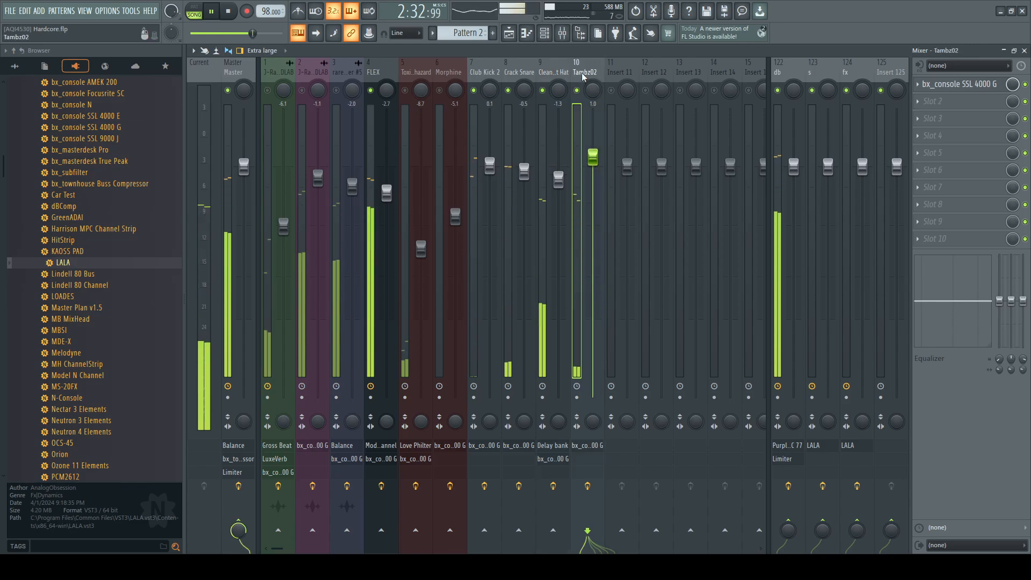
pyautogui.click(959, 84)
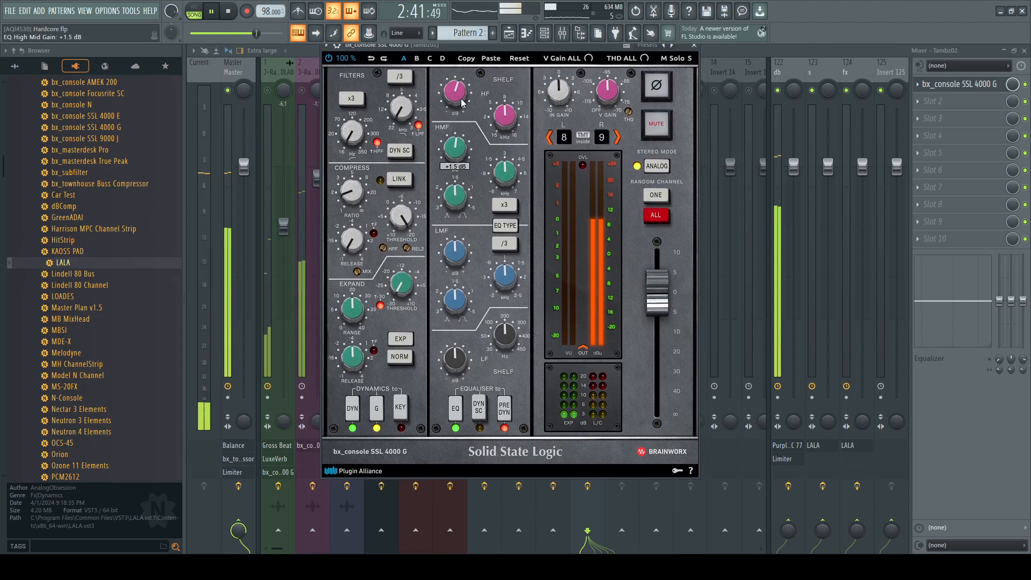
pyautogui.moveTo(651, 48); pyautogui.dragTo(649, 65)
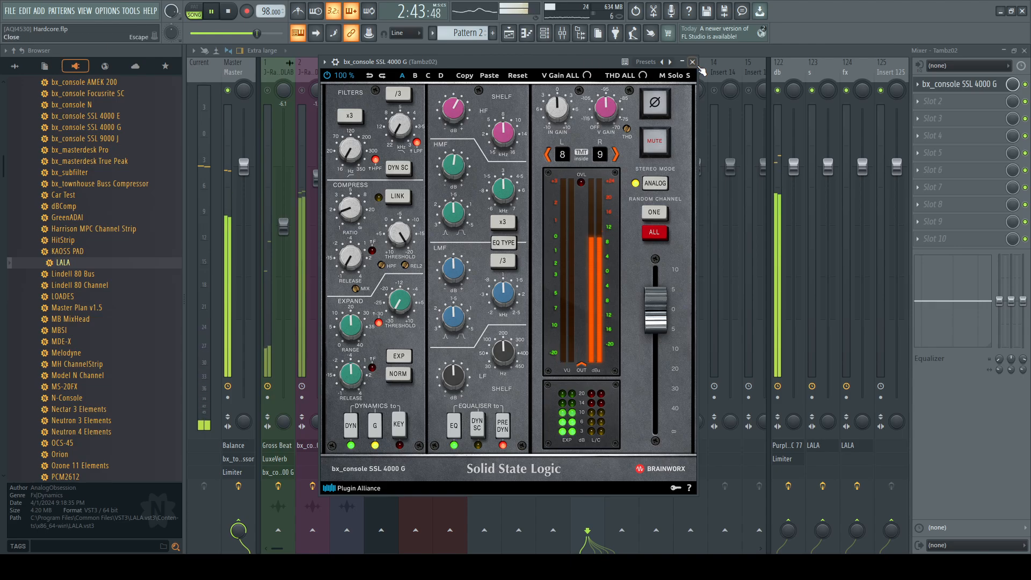
pyautogui.click(694, 64)
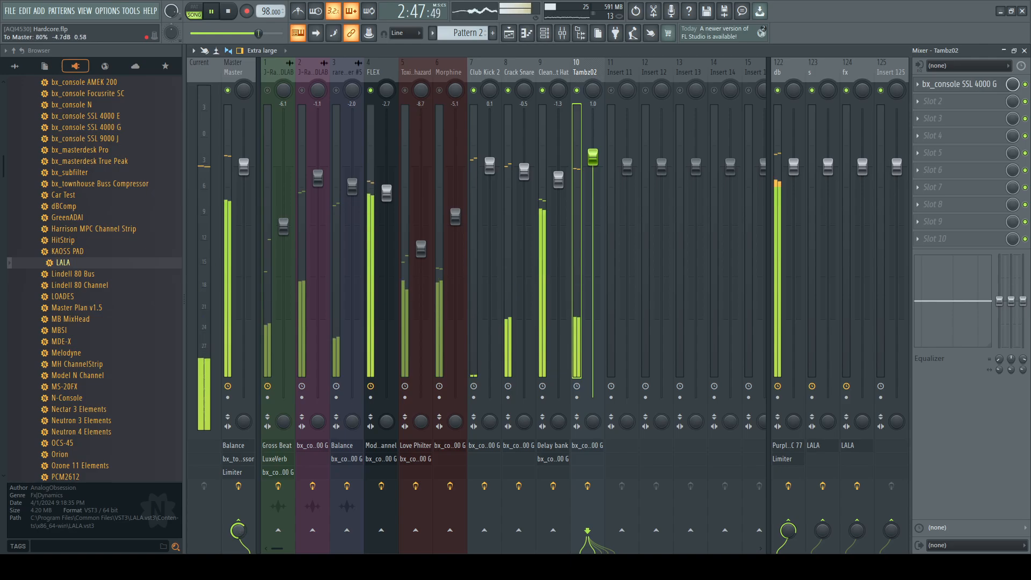
# Step: Send Tambz02 to the db bus instead of the Master and lower its fader to about -2.0 dB
pyautogui.moveTo(593, 157); pyautogui.dragTo(593, 188)
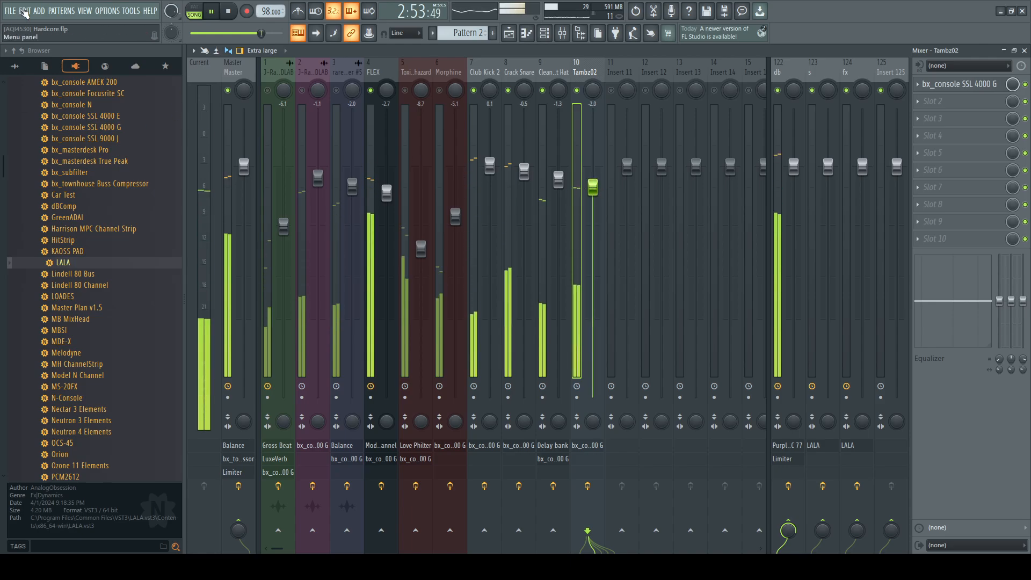
# Step: In the rare drums track's SSL 4000 G, set compressor ratio to about 1.6:1, low EQ frequency to about 221.5 Hz, and boost high gain to about +5.3 dB
pyautogui.click(342, 75)
pyautogui.click(945, 101)
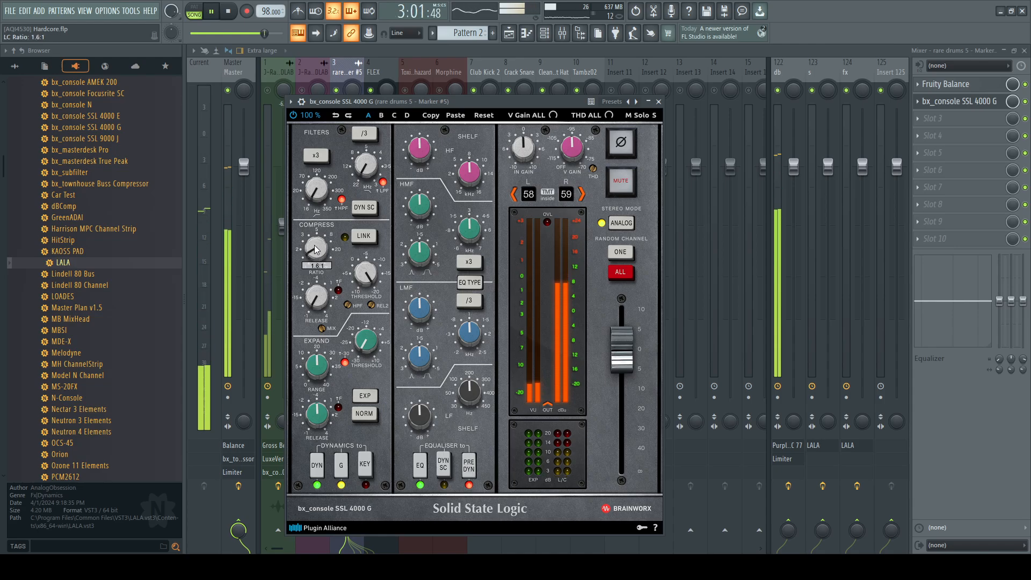
pyautogui.moveTo(478, 391)
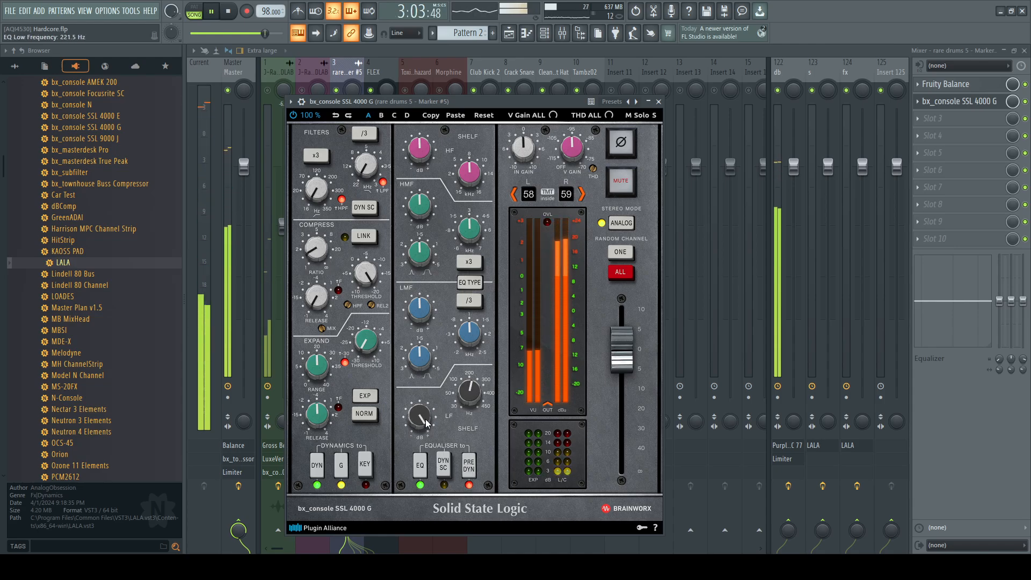
pyautogui.moveTo(420, 421)
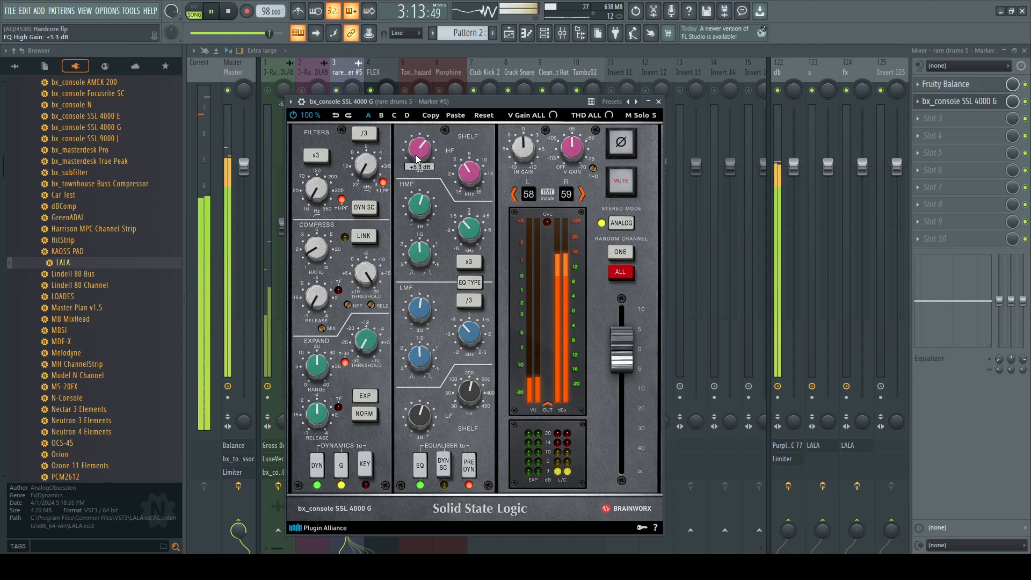
# Step: Send the rare drums track to the db bus instead of the Master and lower its fader to about -2.7 dB
pyautogui.click(659, 102)
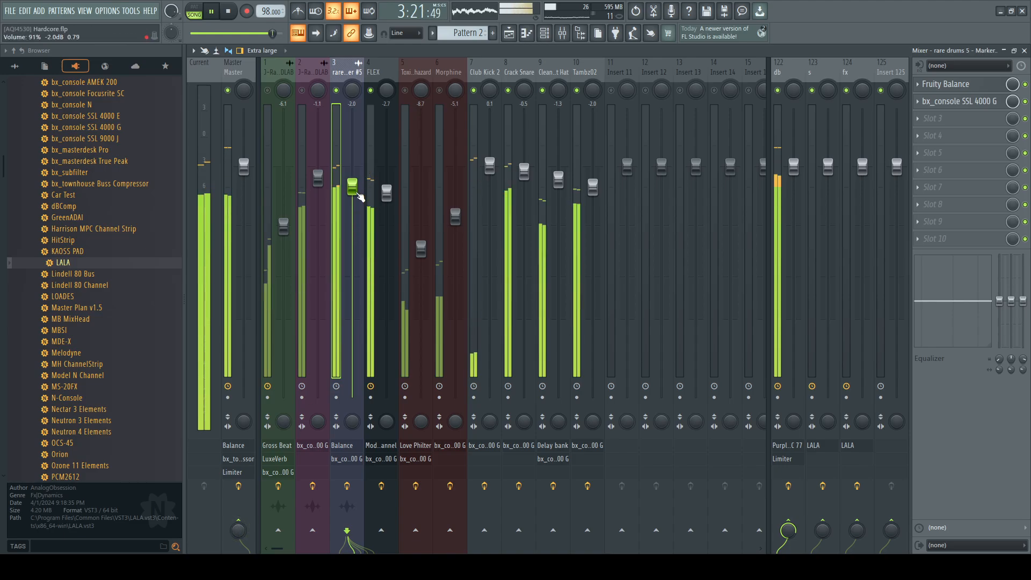
pyautogui.moveTo(359, 194)
pyautogui.mouseDown()
pyautogui.moveTo(358, 203)
pyautogui.moveTo(353, 194)
pyautogui.mouseUp()
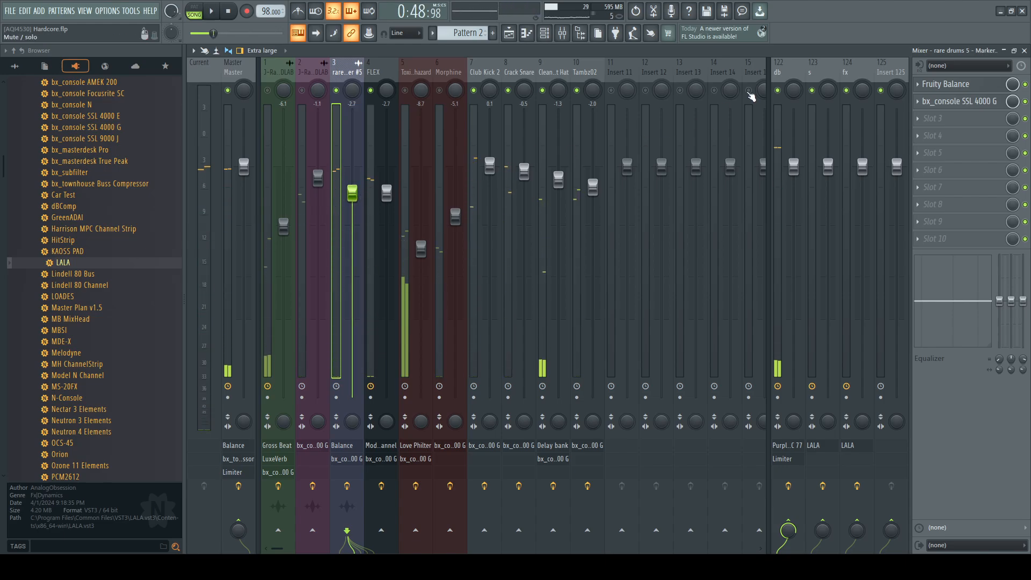
# Step: Set the left input level of the Purple Audio MC 77 on the db bus to about -34.8 dB
pyautogui.click(787, 72)
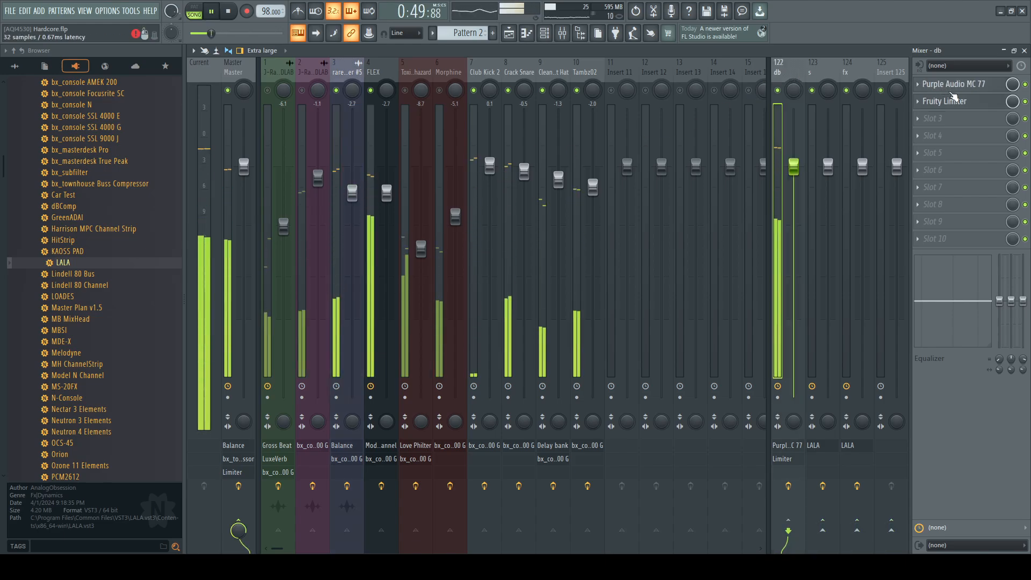
pyautogui.click(952, 87)
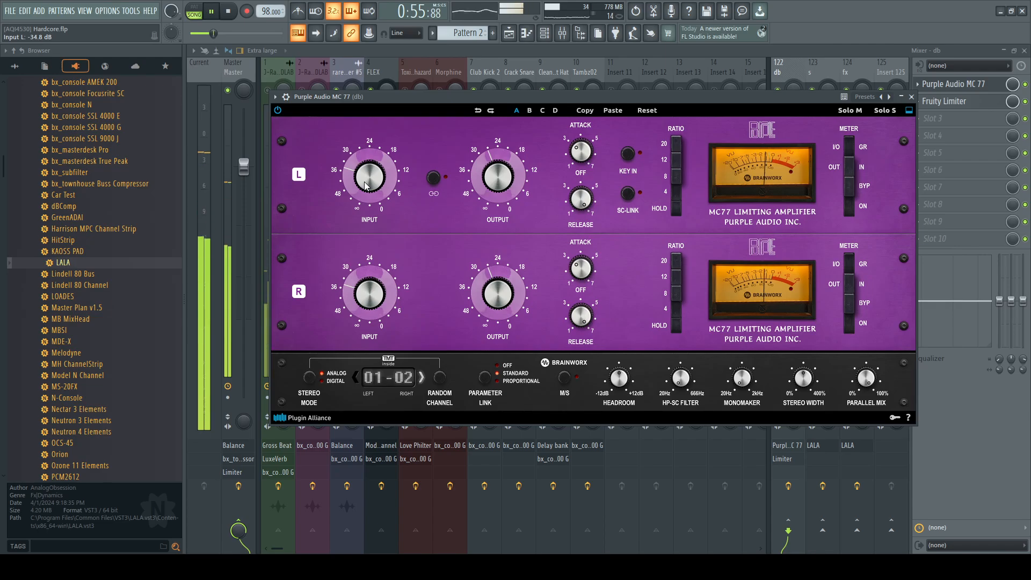
pyautogui.click(912, 96)
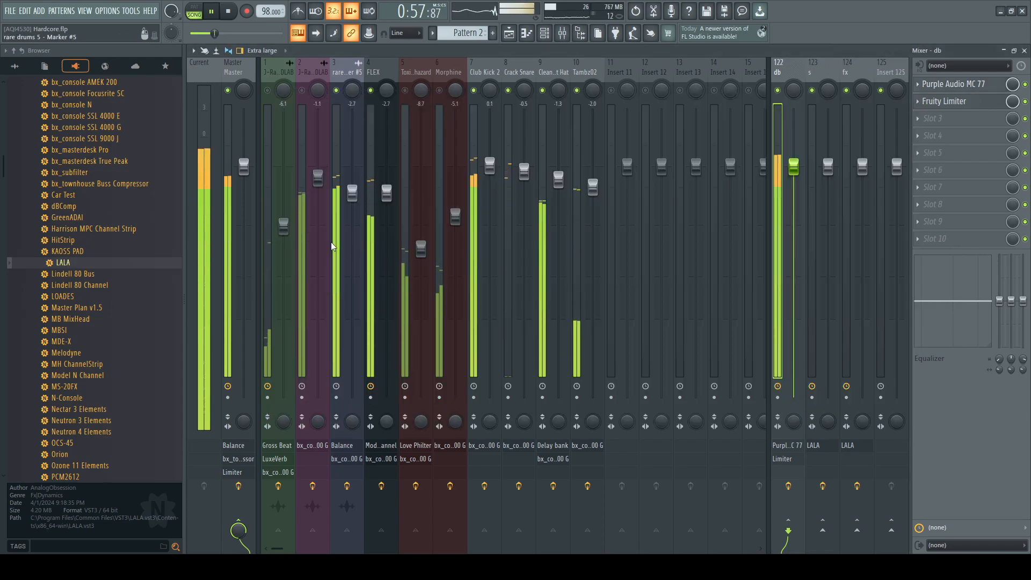
# Step: In the J-Rap Breaks track's bx_console SSL 4000 G, adjust the compressor ratio and threshold and place the EQ before the dynamics
pyautogui.click(306, 201)
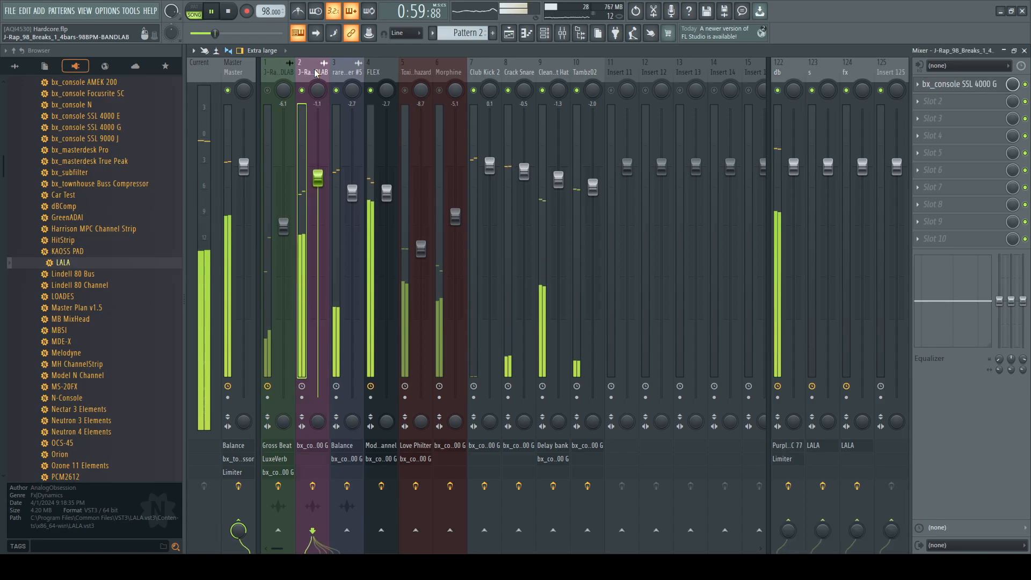
pyautogui.click(929, 86)
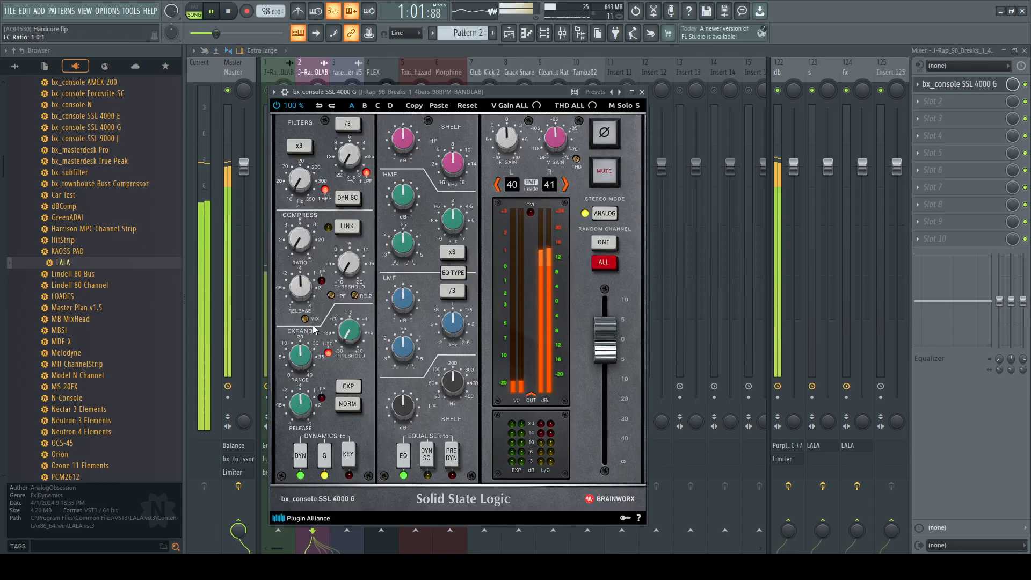
pyautogui.click(458, 464)
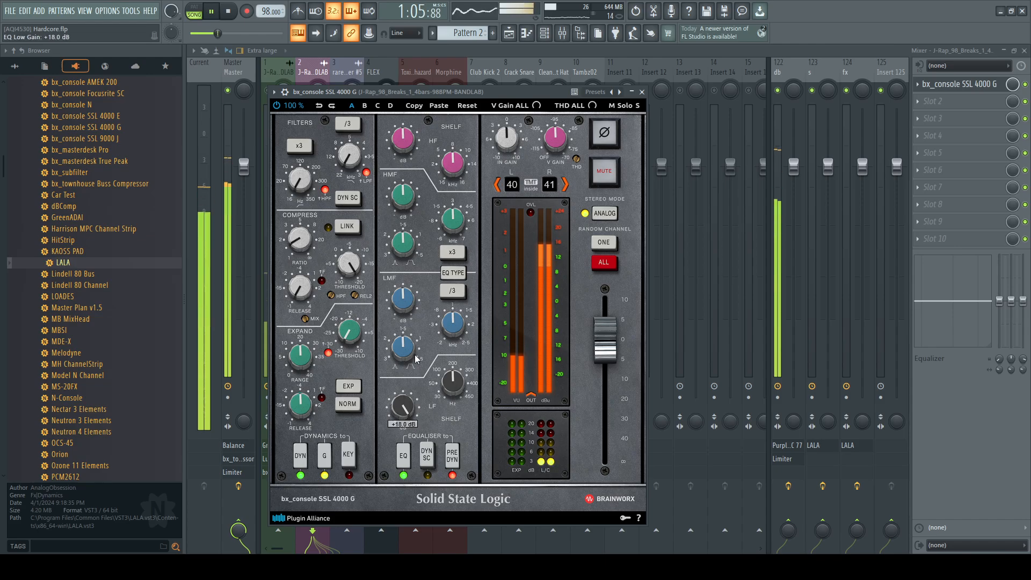
# Step: Shape the J-Rap Breaks EQ by boosting the low, high-mid and high gains and setting low-mid gain to about +1.5 dB
pyautogui.moveTo(403, 406); pyautogui.dragTo(405, 418)
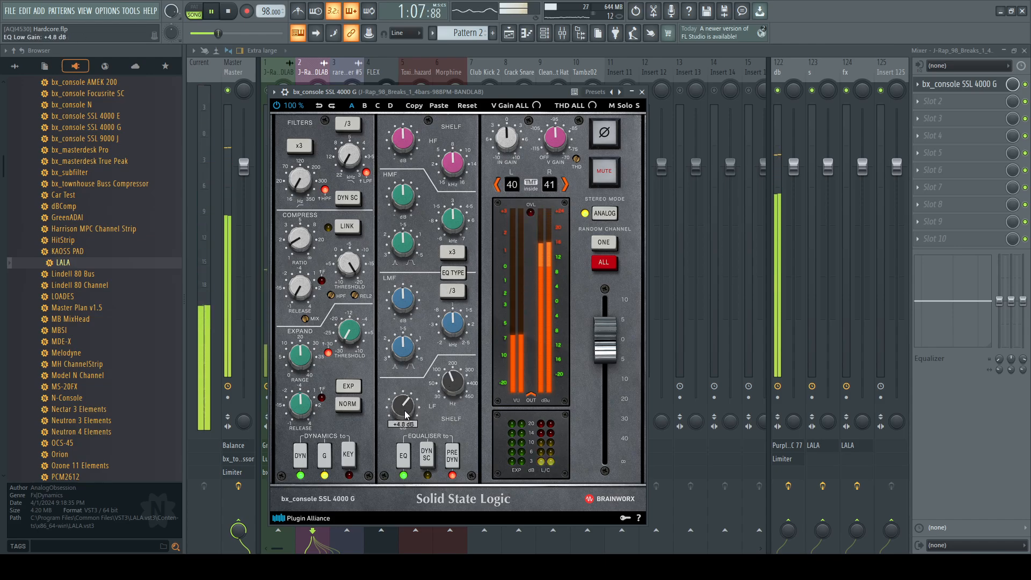
pyautogui.moveTo(408, 277); pyautogui.dragTo(400, 303)
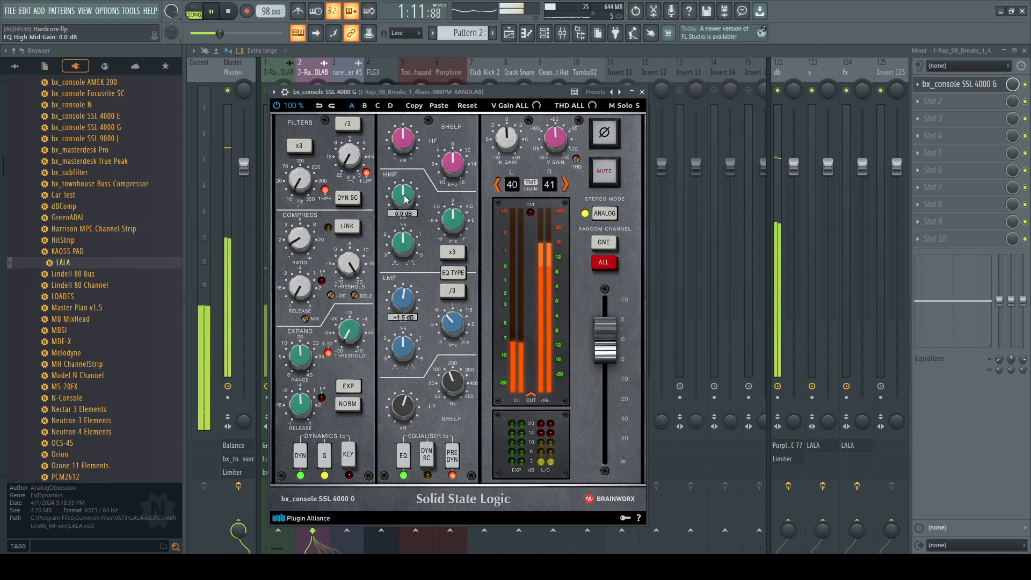
pyautogui.moveTo(455, 222)
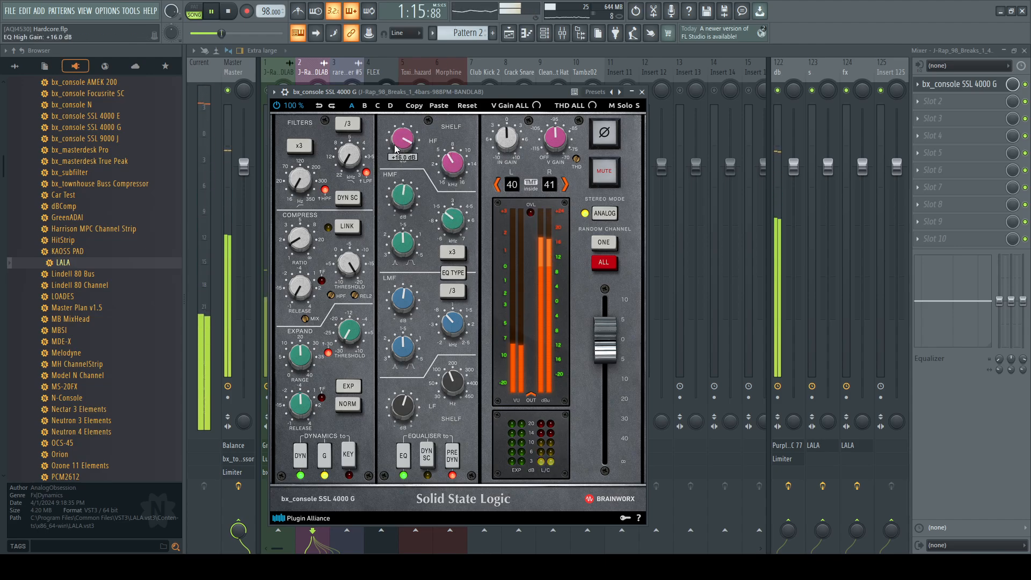
# Step: Send the J-Rap Breaks track to the db bus instead of the Master and lower its fader to about -1.6 dB
pyautogui.click(642, 92)
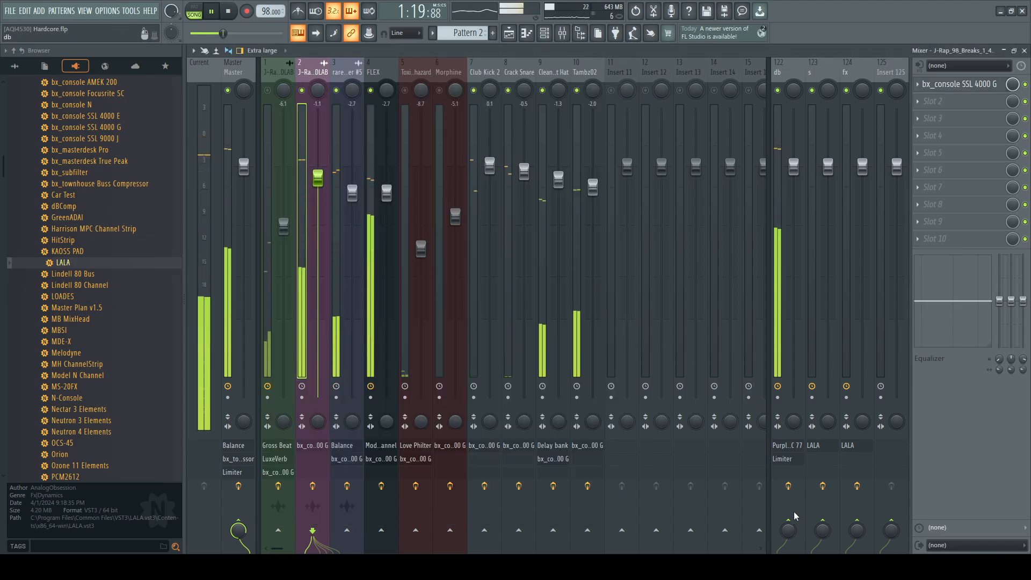
pyautogui.moveTo(792, 528); pyautogui.dragTo(818, 373)
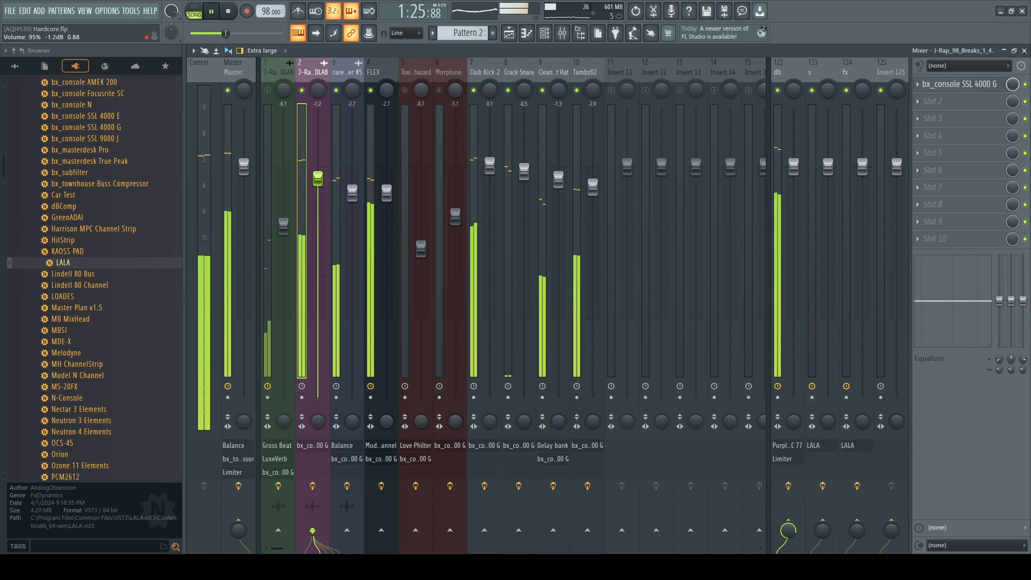
pyautogui.moveTo(318, 178); pyautogui.dragTo(318, 183)
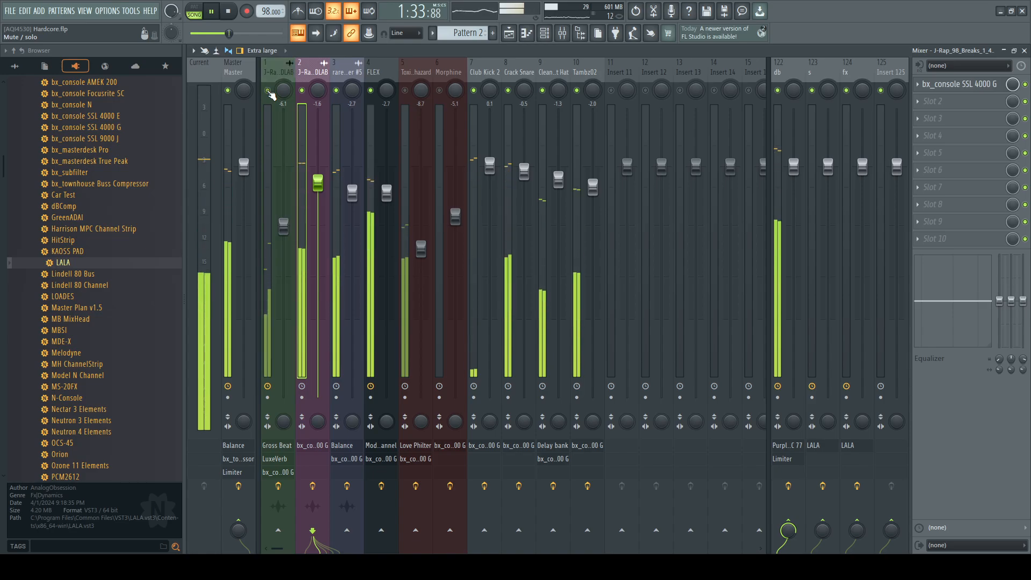
# Step: Check the Purple Audio MC 77's metering on the db bus, and lower the FLEX fader to about -2.9 dB
pyautogui.click(791, 69)
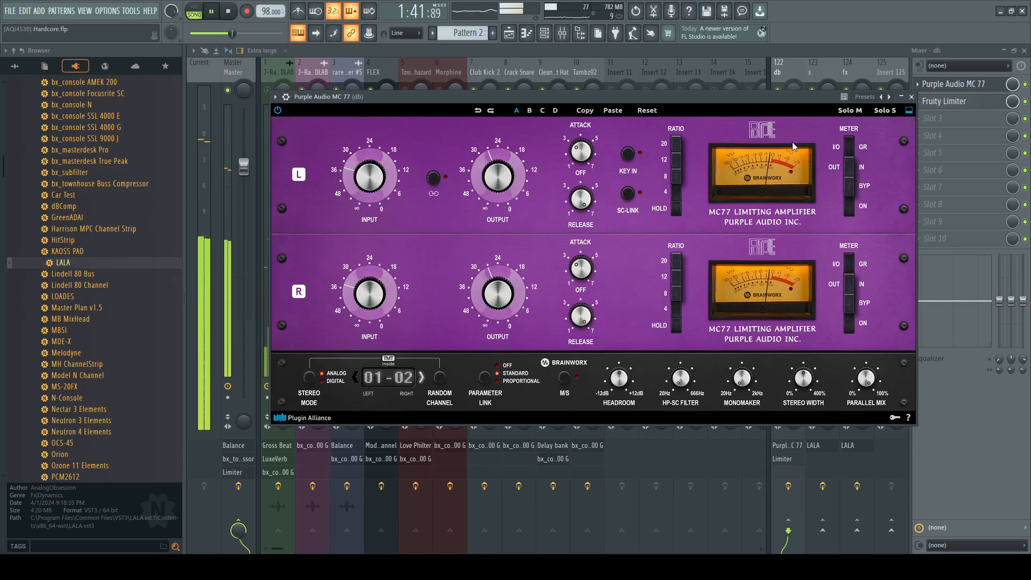
pyautogui.click(911, 97)
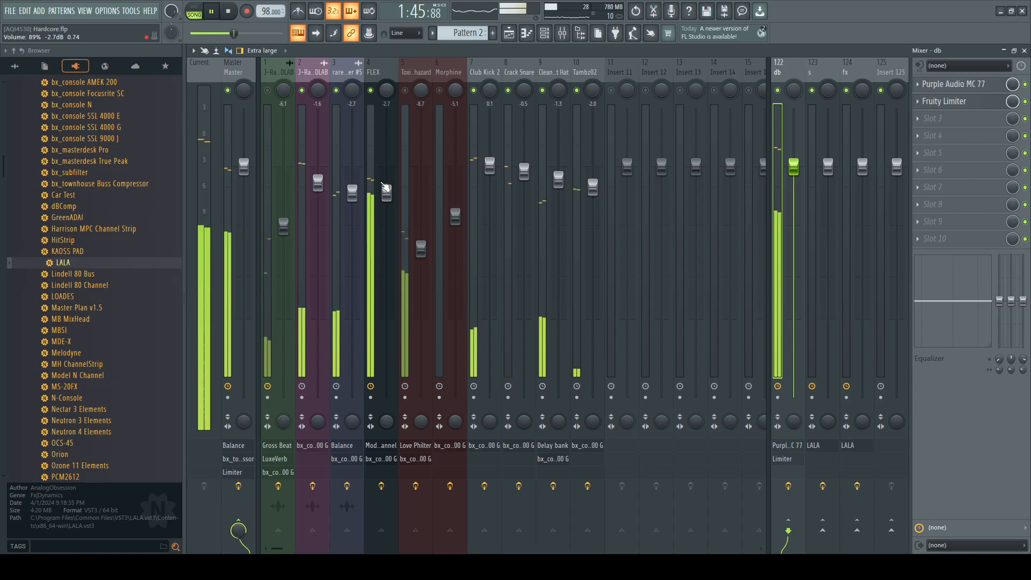
pyautogui.moveTo(387, 192); pyautogui.dragTo(386, 195)
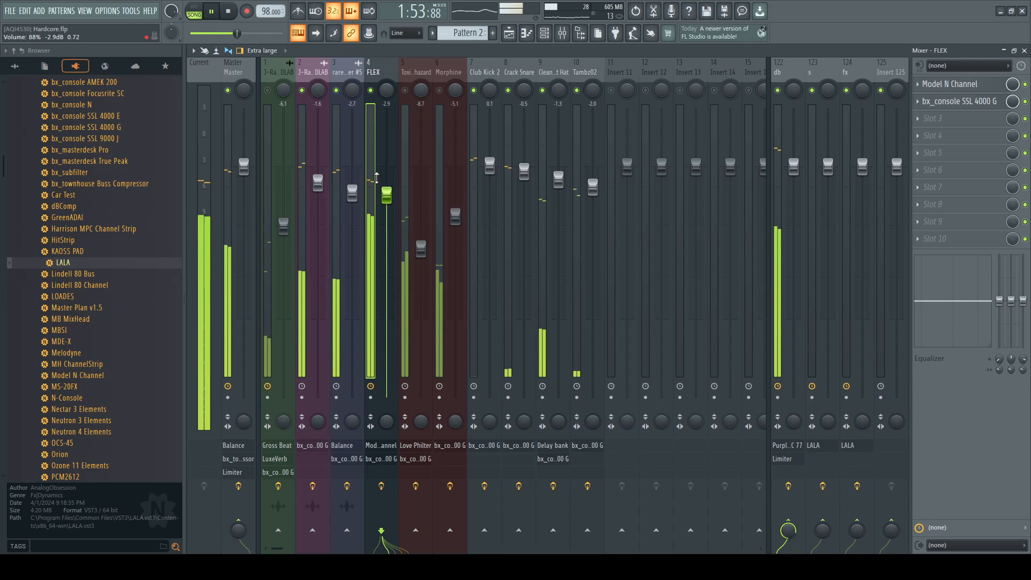
# Step: Lower the Tambz02 track's fader to about -3.4 dB
pyautogui.moveTo(593, 187)
pyautogui.mouseDown()
pyautogui.moveTo(594, 211)
pyautogui.moveTo(593, 200)
pyautogui.mouseUp()
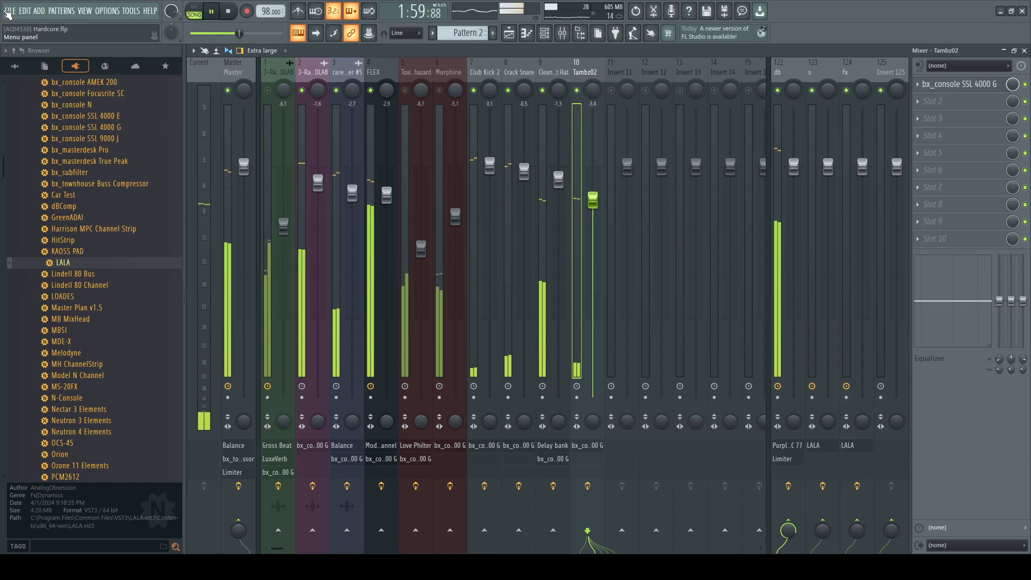
# Step: In the J-Rap PianoStab track's bx_console SSL 4000 G, shape the EQ with about +1.5 dB low-mid gain and +2.7 dB high gain
pyautogui.click(275, 72)
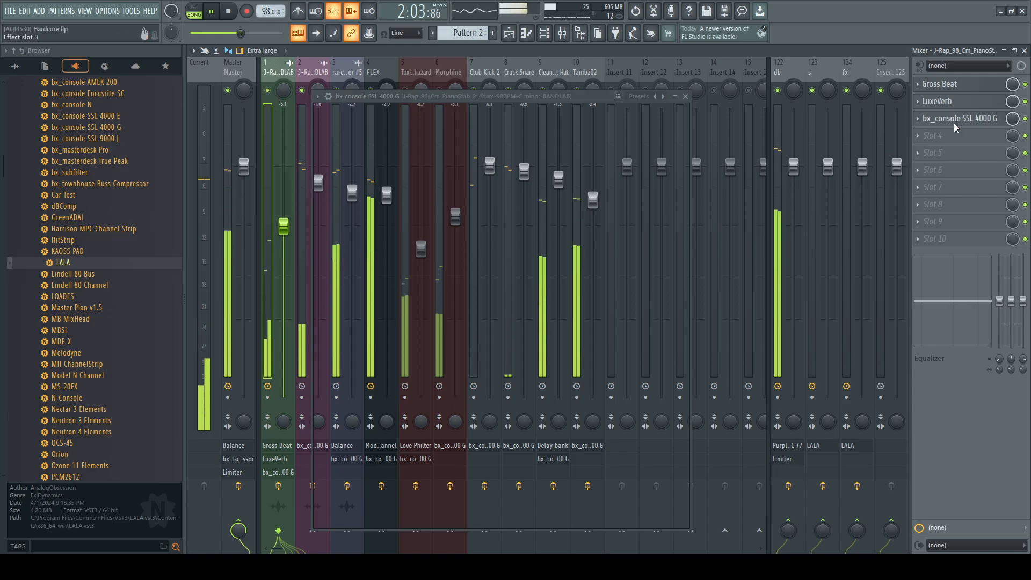
pyautogui.click(954, 119)
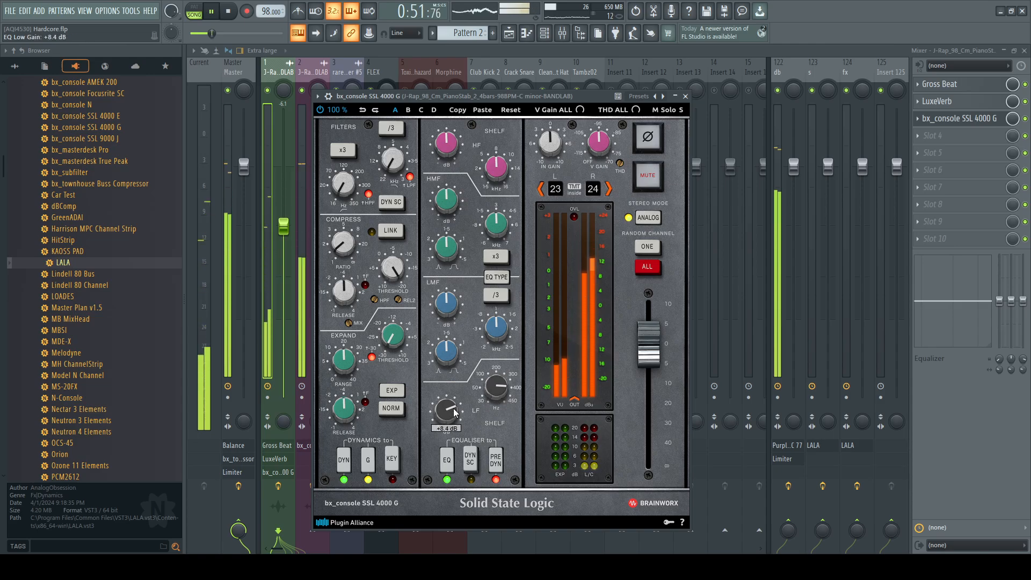
pyautogui.scroll(-3, 495, 326)
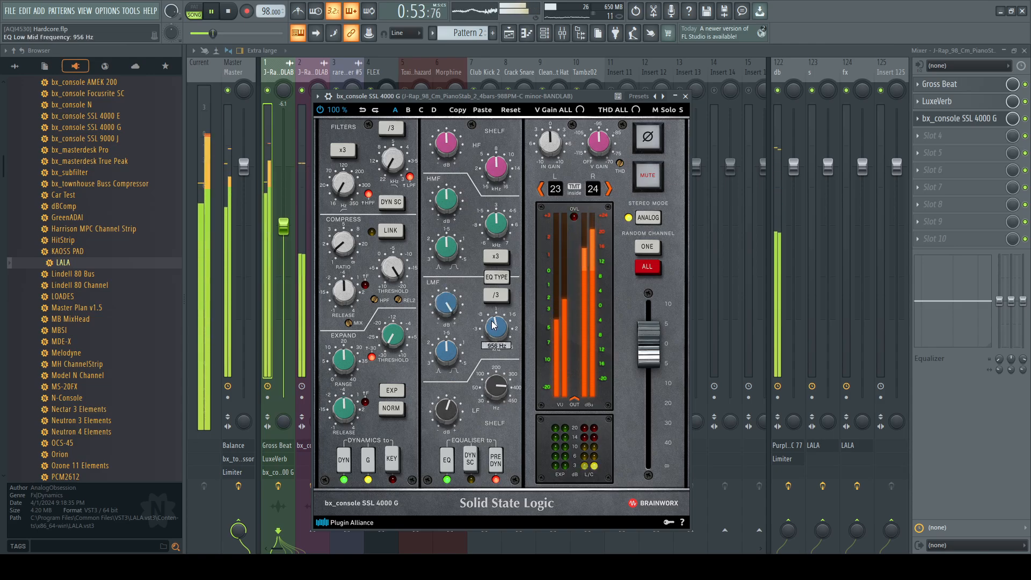
pyautogui.scroll(-2, 445, 305)
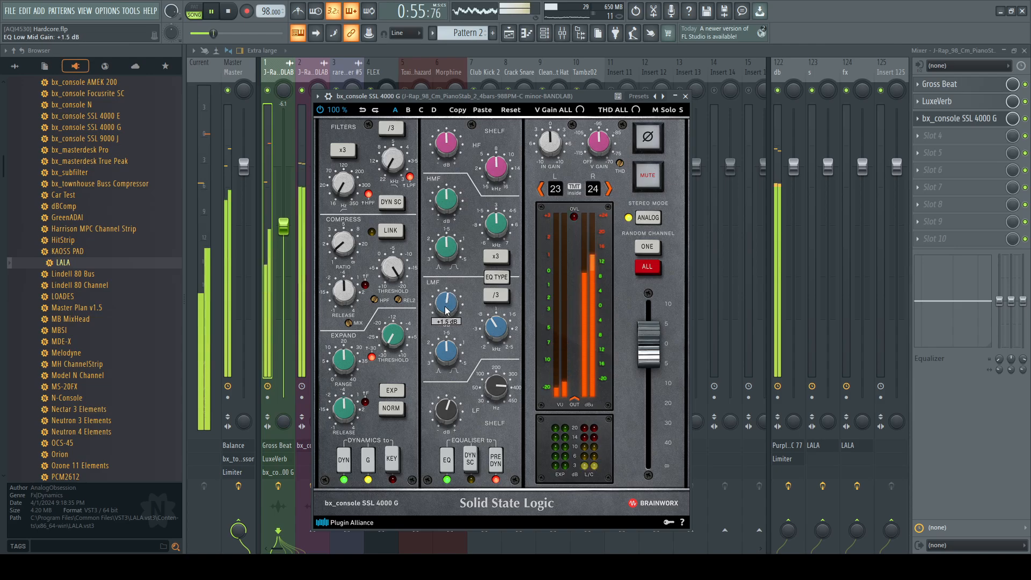
pyautogui.scroll(1, 451, 199)
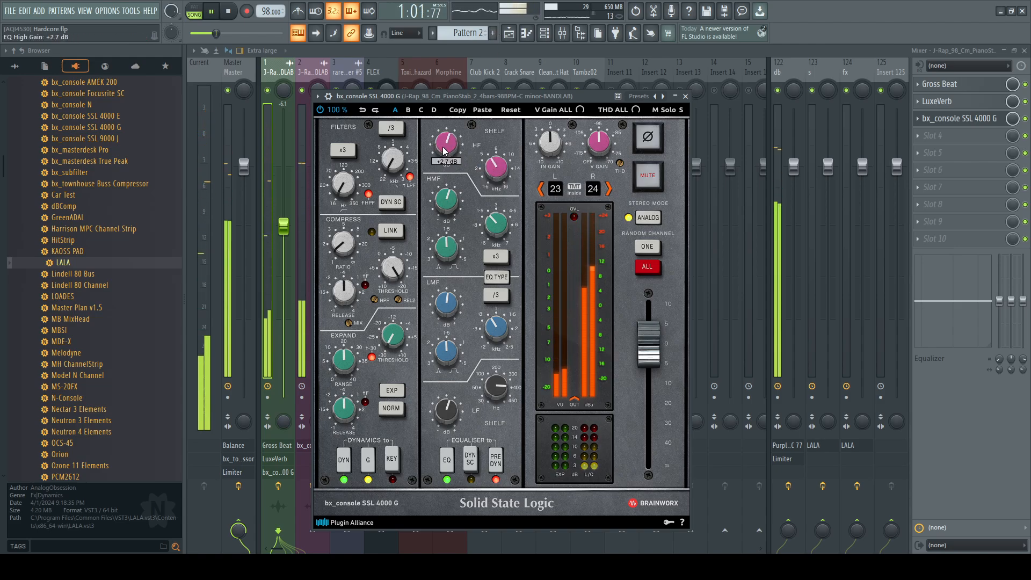
pyautogui.click(686, 97)
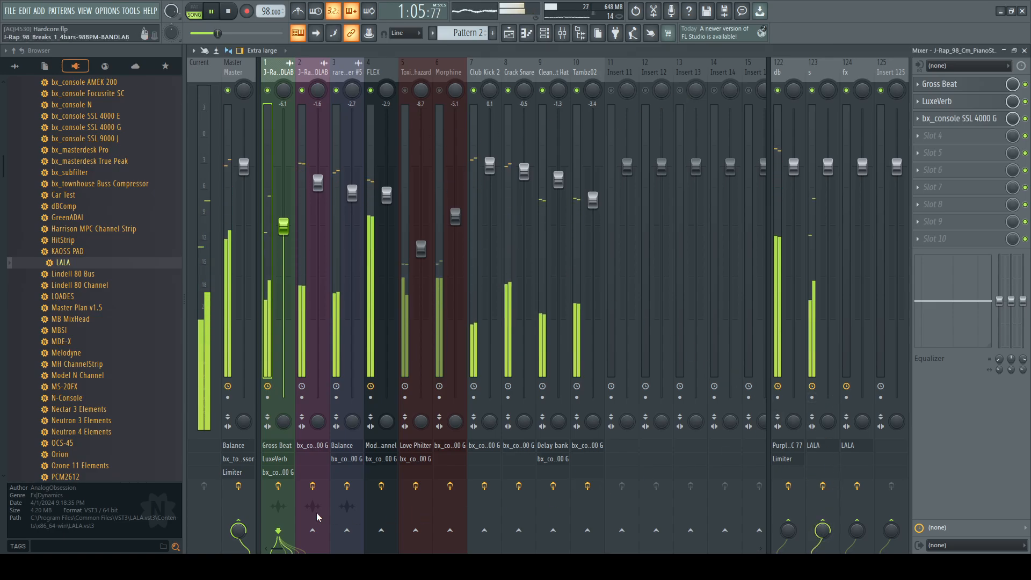
# Step: Lower the J-Rap PianoStab fader to about -7.1 dB and check the LALA compressor on the s bus
pyautogui.moveTo(284, 226); pyautogui.dragTo(283, 235)
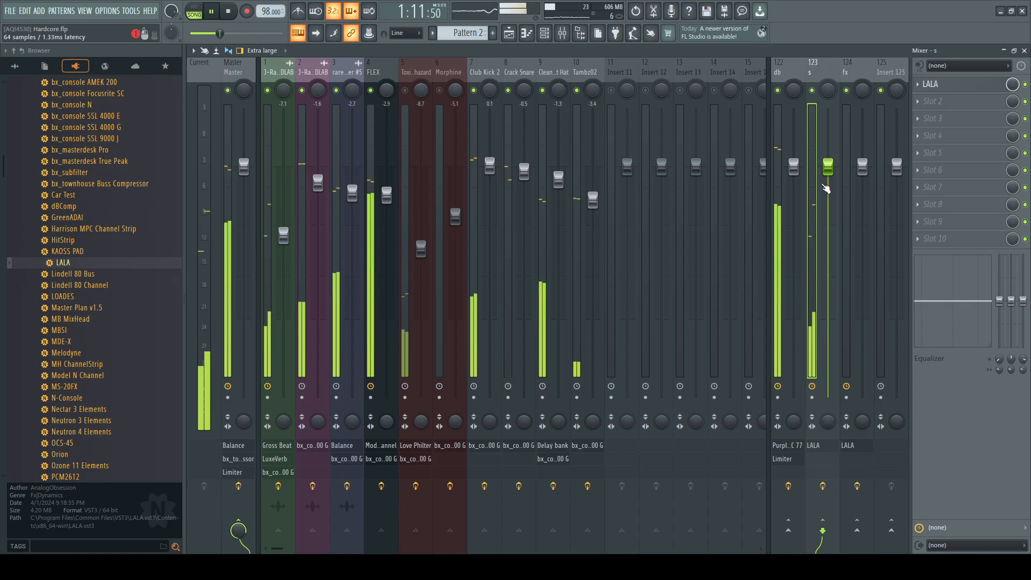
pyautogui.click(962, 85)
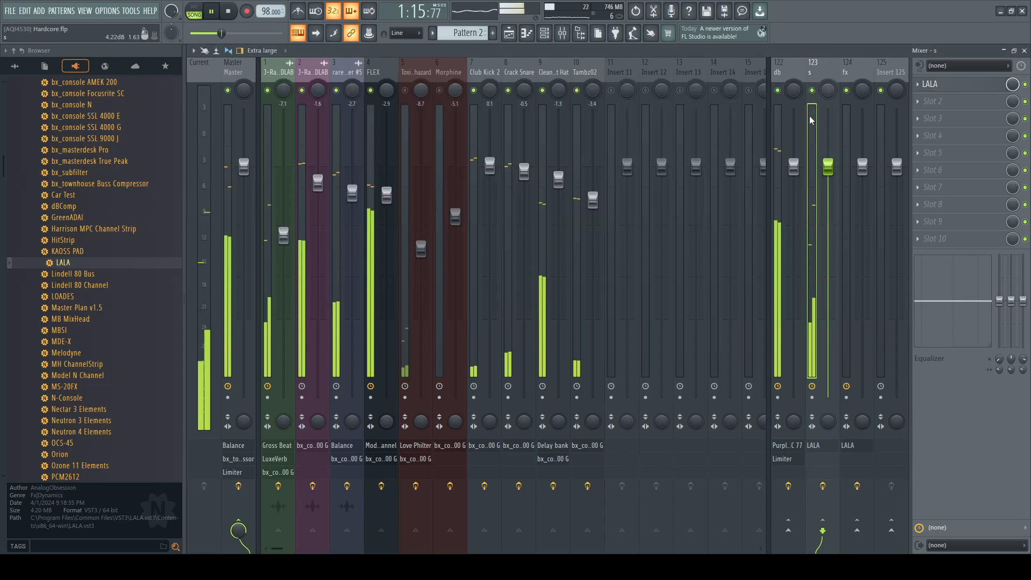
pyautogui.click(838, 87)
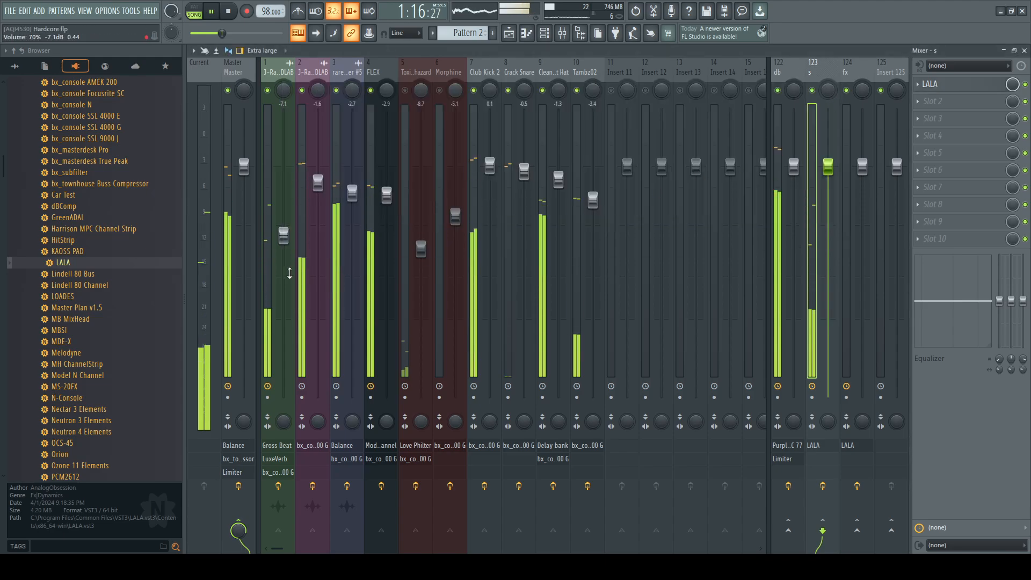
# Step: Unmute Toxic Biohazard and, in its bx_console SSL 4000 G, adjust the compressor, place the EQ before the dynamics and set low gain to about +1.2 dB
pyautogui.click(422, 80)
pyautogui.click(405, 90)
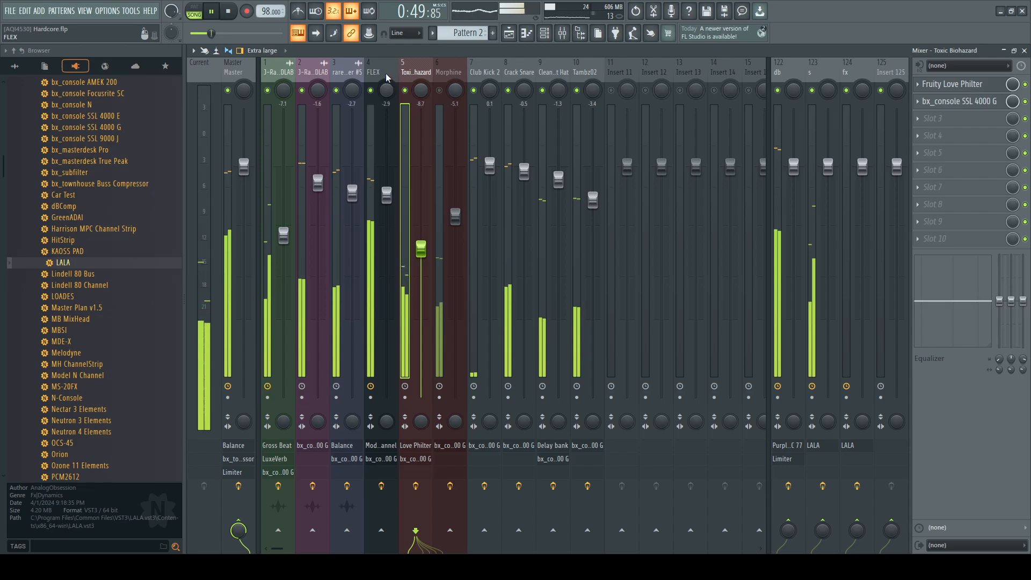
pyautogui.click(959, 101)
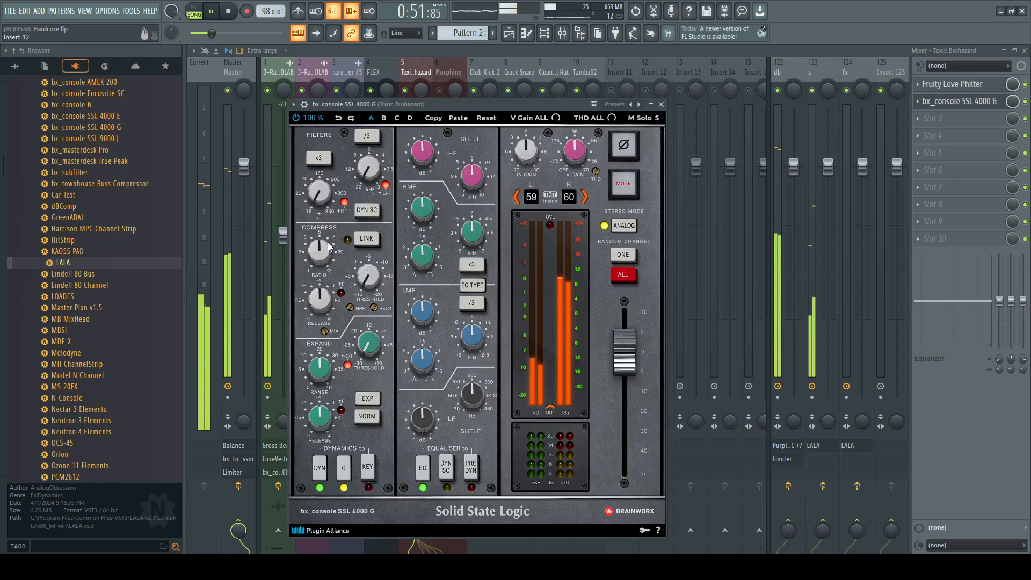
pyautogui.moveTo(330, 247); pyautogui.dragTo(380, 298)
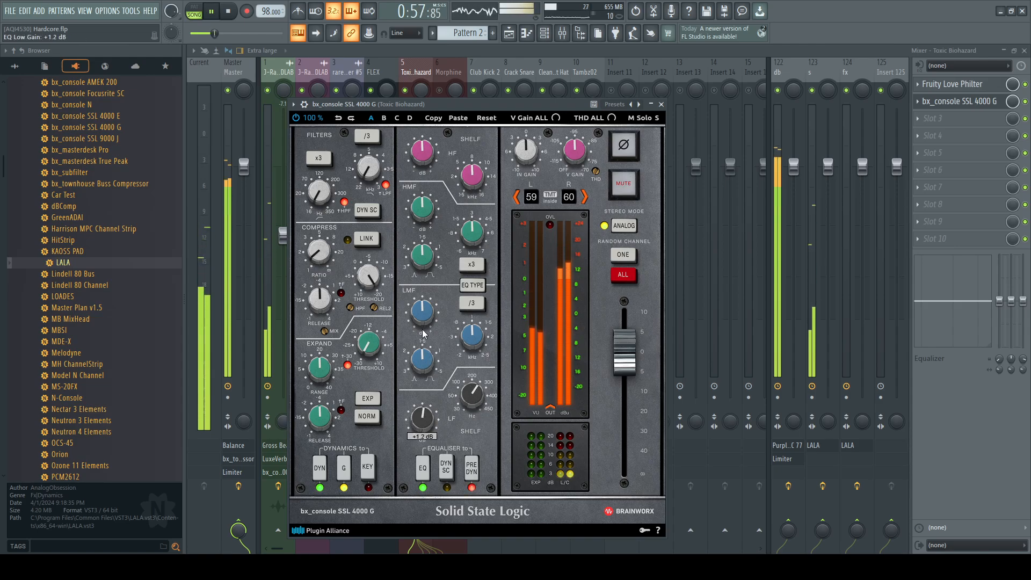
# Step: Shape the Toxic Biohazard EQ by sweeping the low-mid and high-mid frequencies and slightly boosting the low-mid, high-mid and high gains
pyautogui.moveTo(424, 333); pyautogui.dragTo(455, 299)
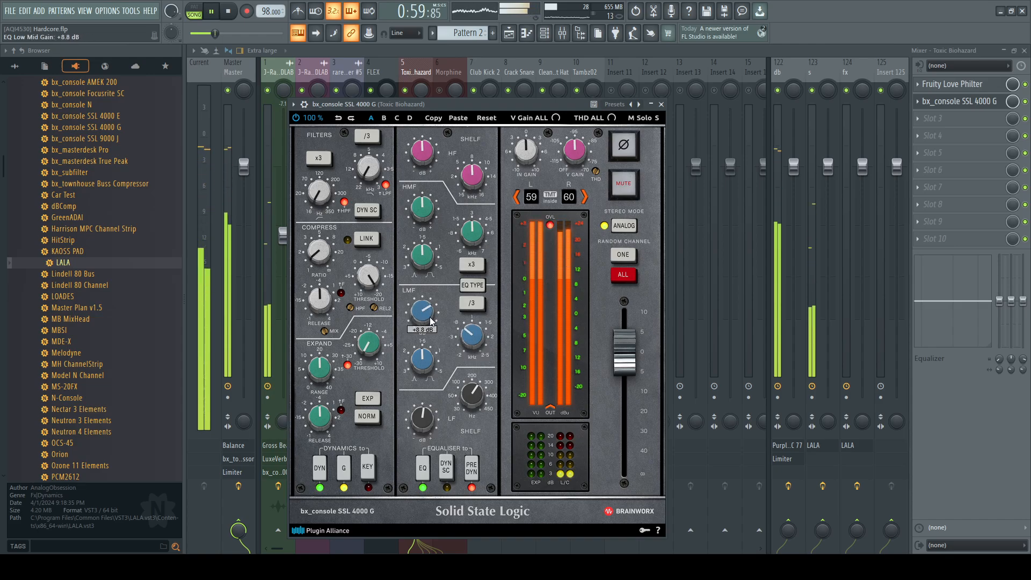
pyautogui.scroll(-4, 431, 321)
pyautogui.scroll(-2, 473, 233)
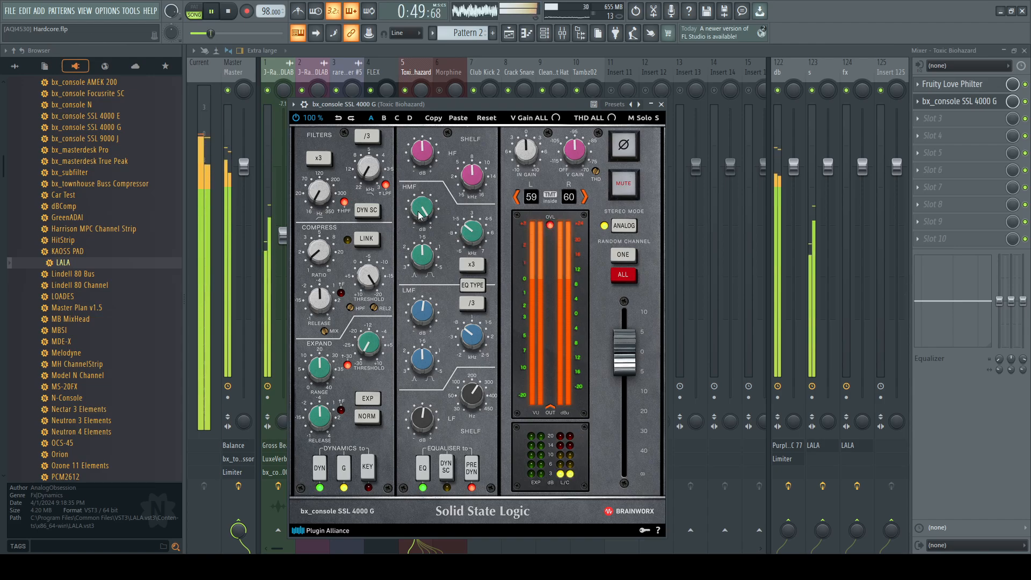
pyautogui.scroll(5, 420, 215)
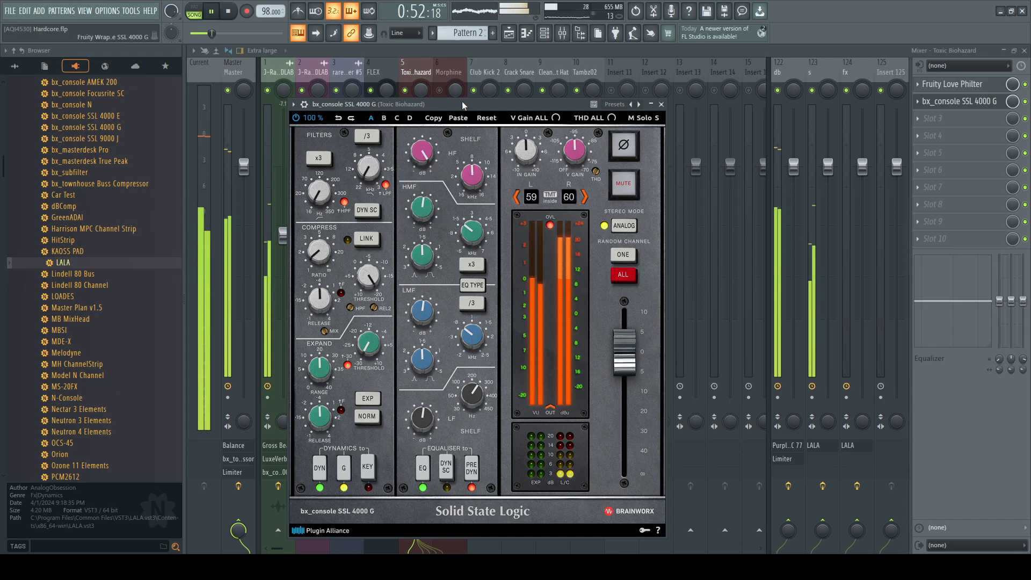
pyautogui.scroll(-2, 473, 177)
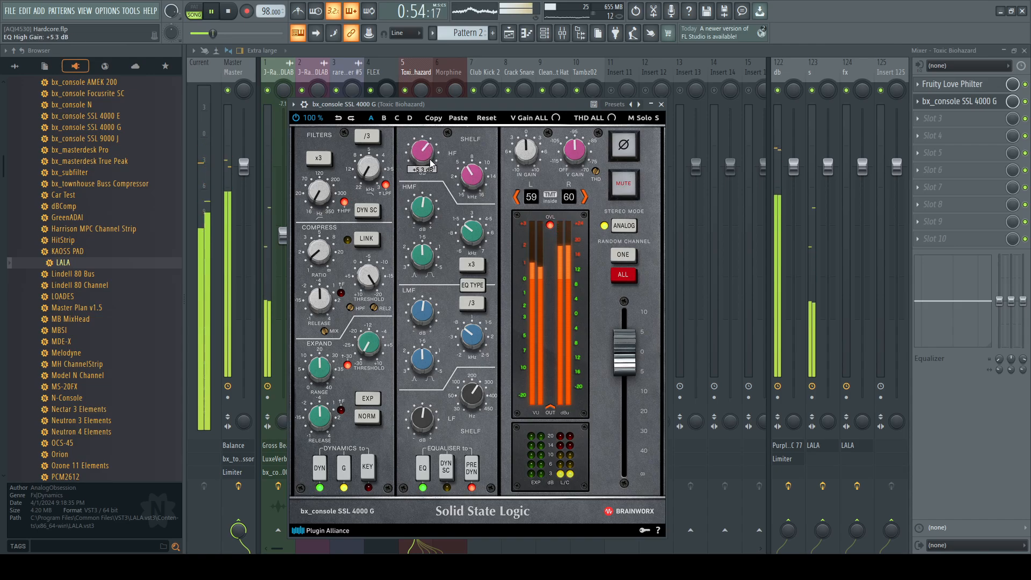
# Step: Lower the Toxic Biohazard channel strip's output gain to about -5.1 dB and the track's mixer fader to about -10.0 dB
pyautogui.moveTo(635, 368); pyautogui.dragTo(634, 388)
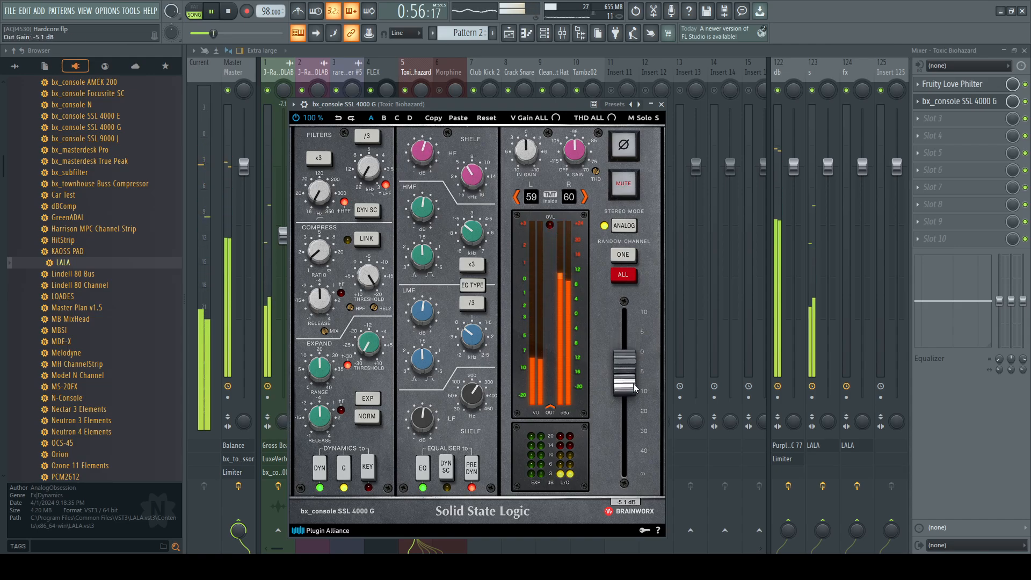
pyautogui.click(662, 104)
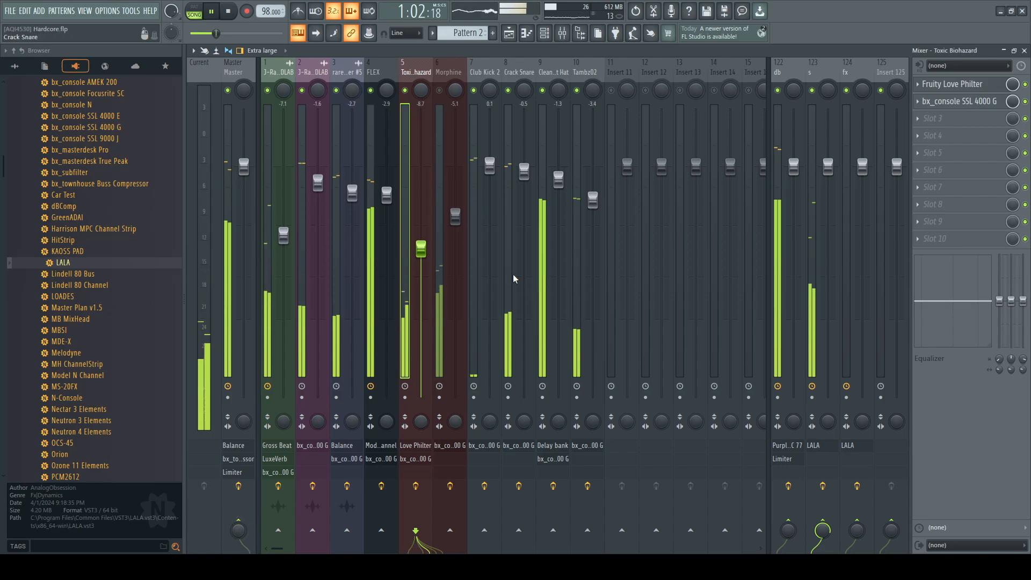
pyautogui.moveTo(430, 261); pyautogui.dragTo(422, 261)
# Step: Unmute Morphine and, in its bx_console SSL 4000 G, adjust the compressor, place the EQ before the dynamics and set low gain to about +2.4 dB
pyautogui.click(449, 72)
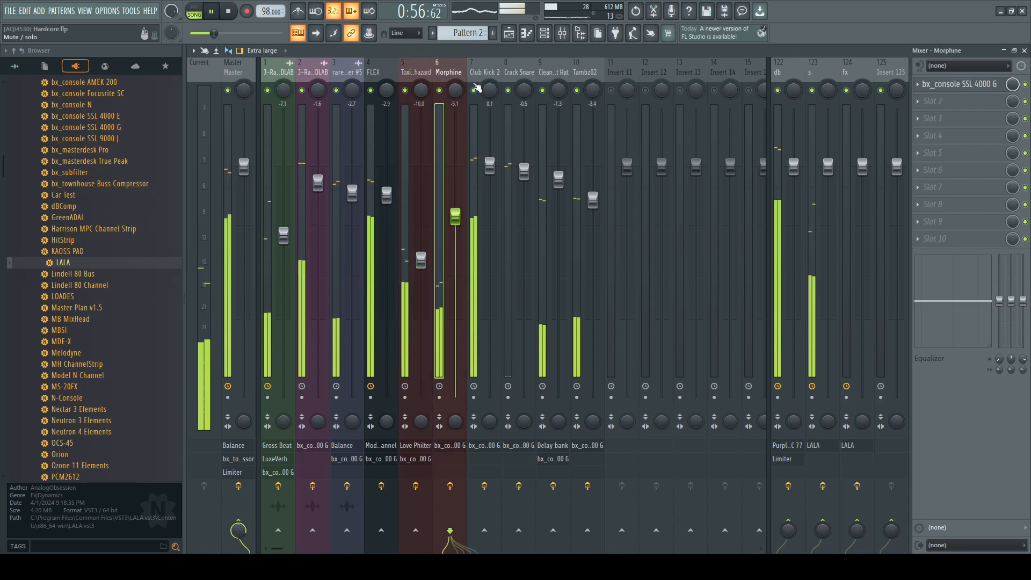
pyautogui.click(950, 89)
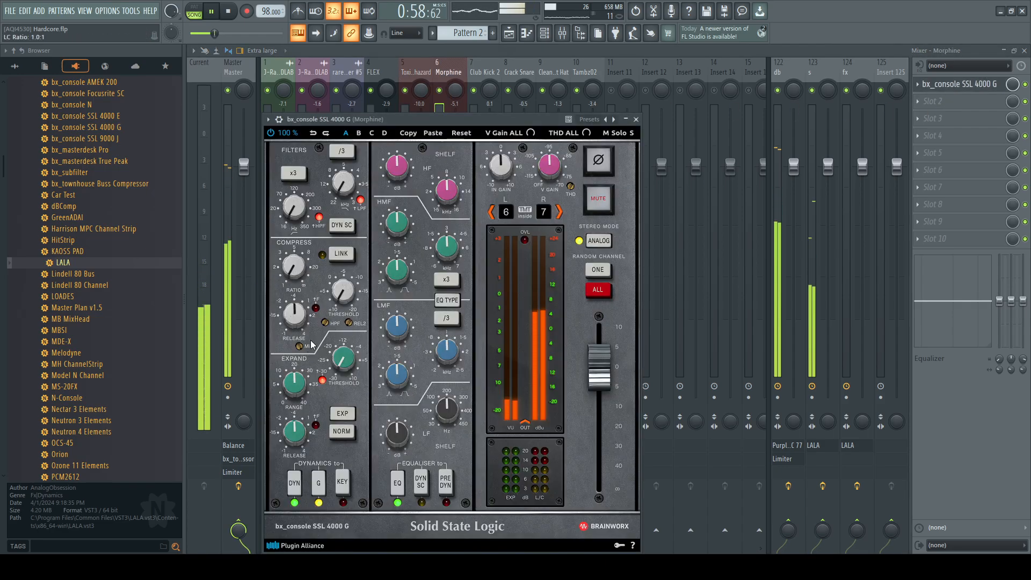
pyautogui.moveTo(447, 120); pyautogui.dragTo(472, 60)
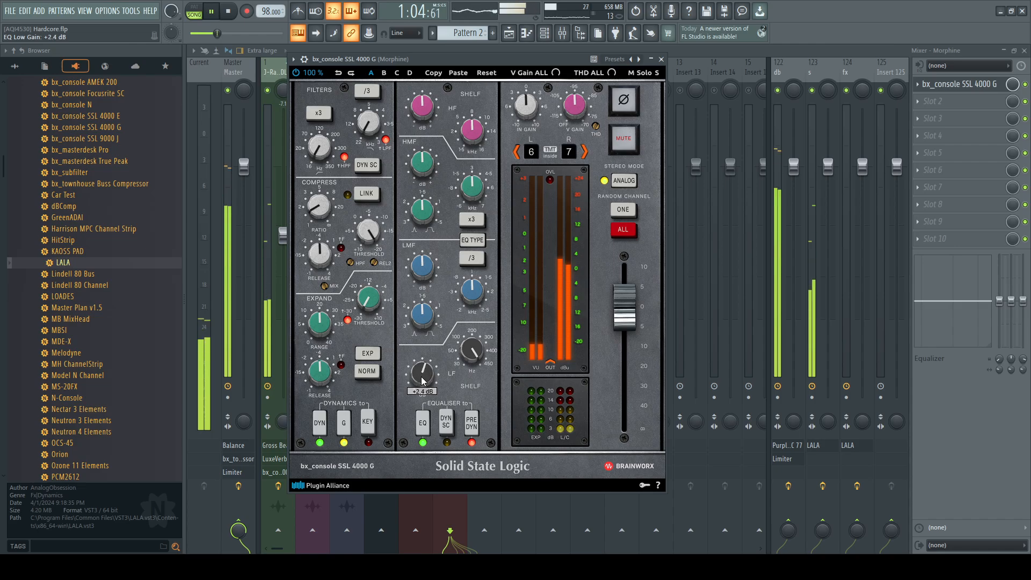
# Step: Adjust the Morphine EQ's low-mid and high-mid bands and lower the track's fader to about -6.3 dB
pyautogui.moveTo(429, 273); pyautogui.dragTo(433, 218)
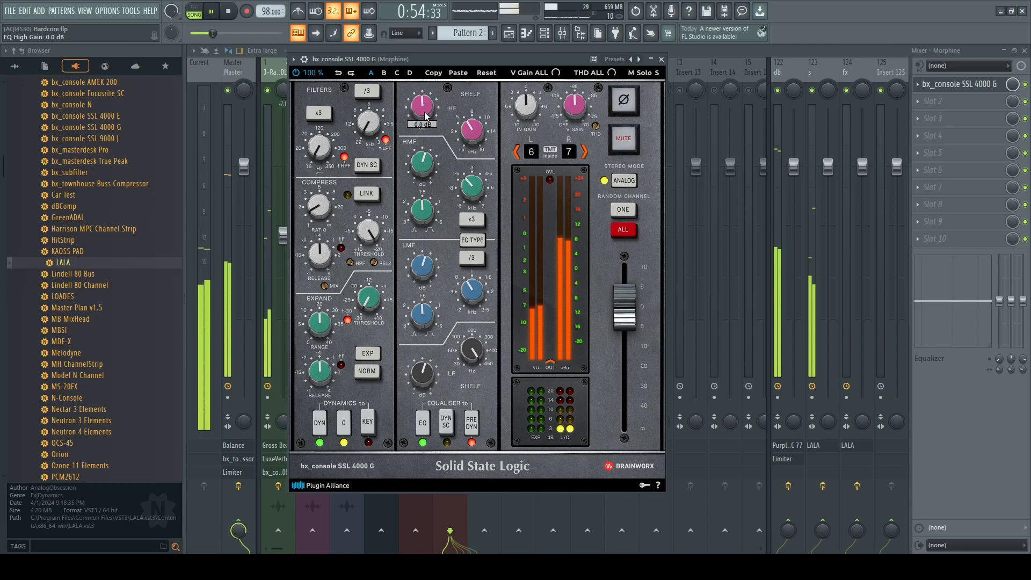
pyautogui.click(661, 59)
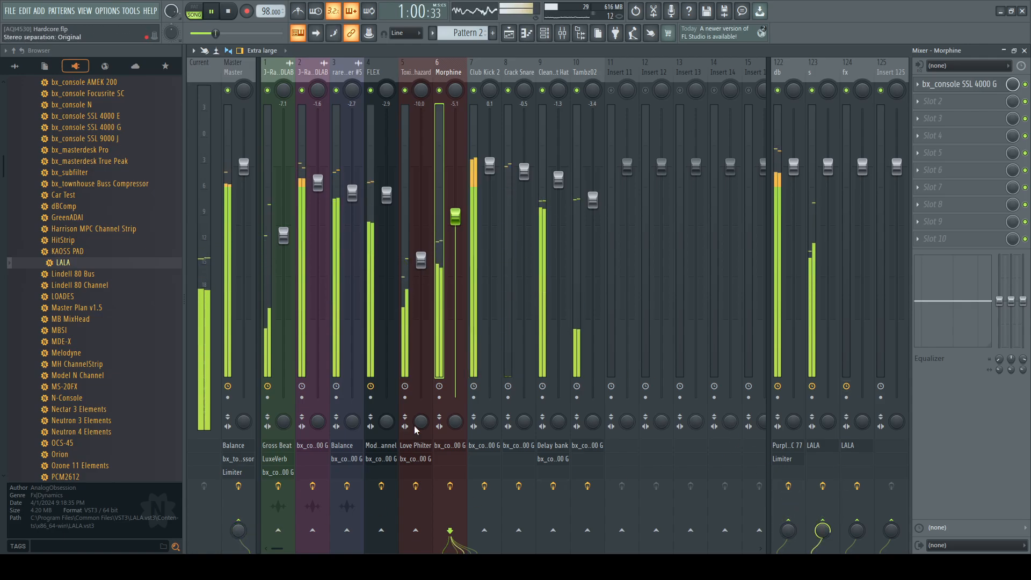
pyautogui.moveTo(456, 217)
pyautogui.mouseDown()
pyautogui.moveTo(456, 257)
pyautogui.moveTo(456, 227)
pyautogui.mouseUp()
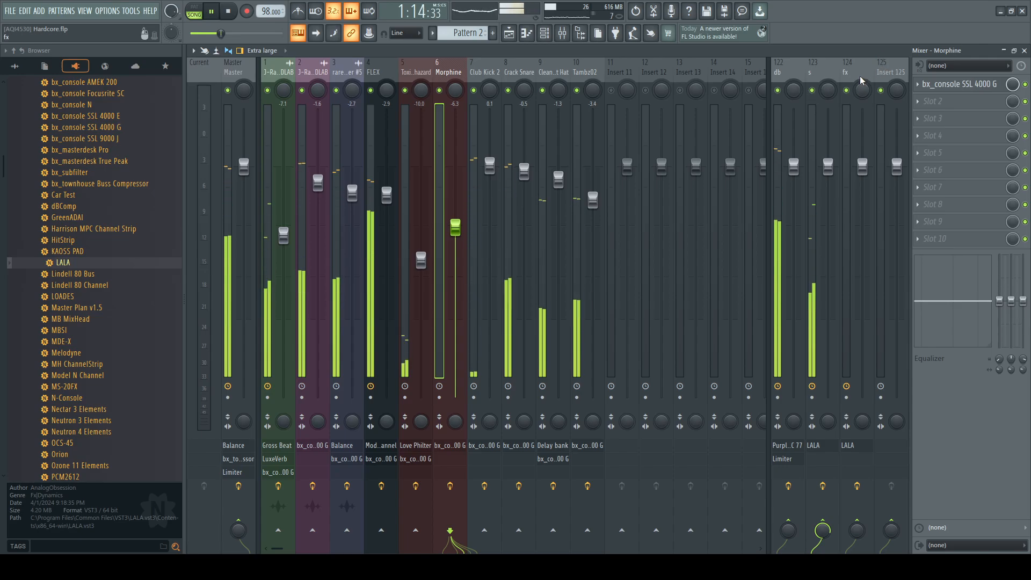
# Step: Stop playback, remove the LALA plugin from the fx bus, and restart the song
pyautogui.press('space')
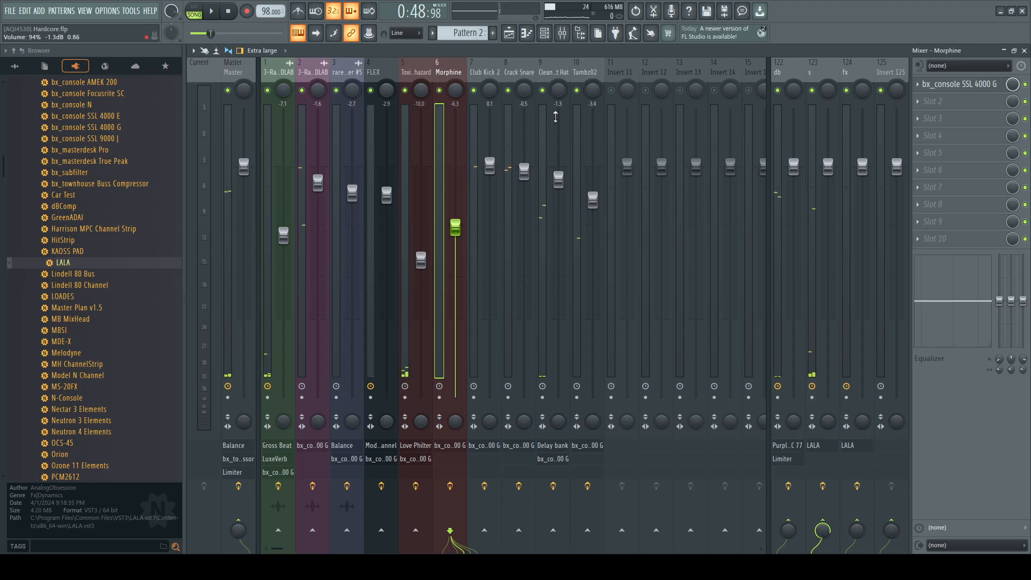
pyautogui.click(846, 74)
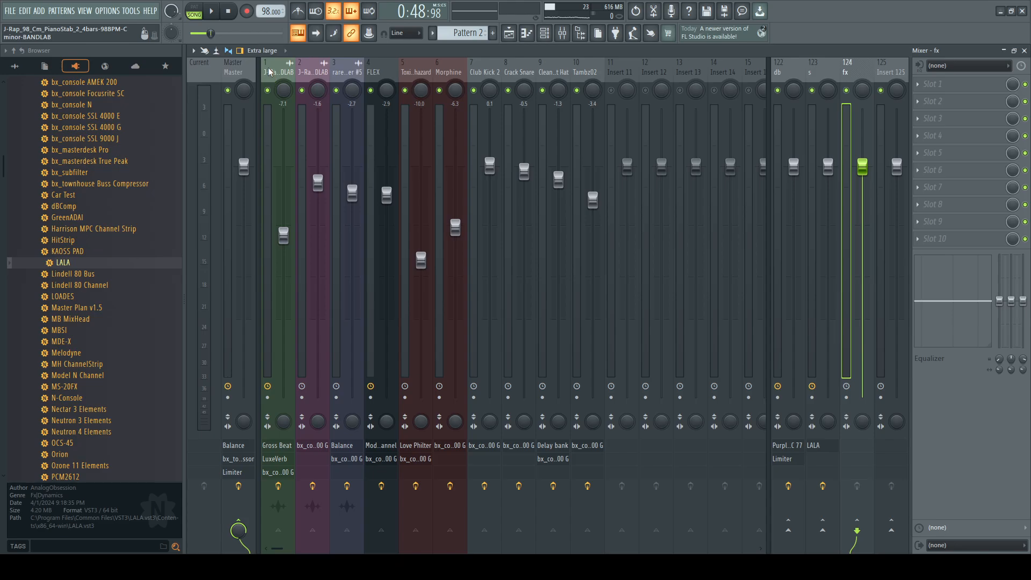
pyautogui.press('space')
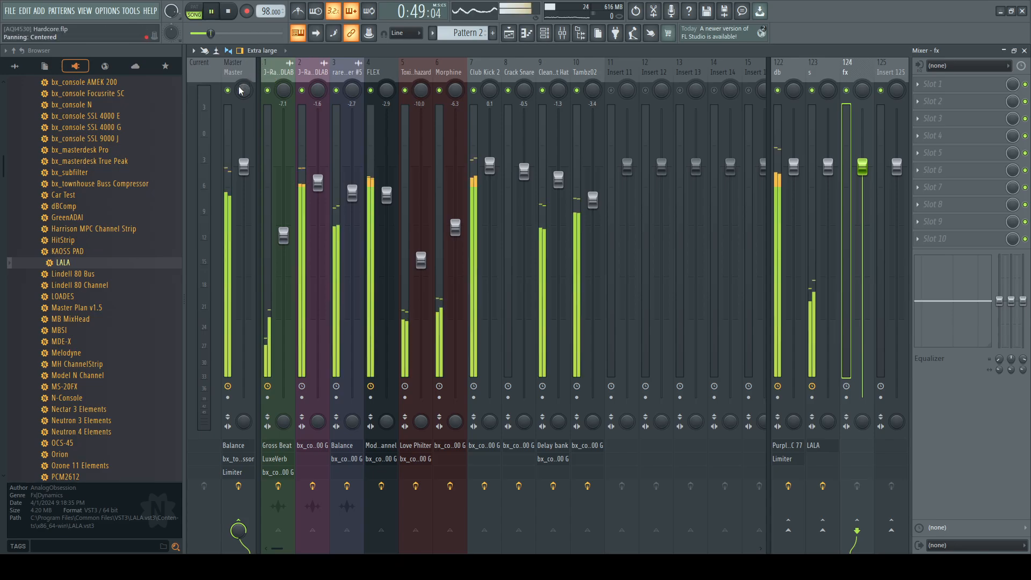
# Step: Adjust the left input level of the Purple Audio MC 77 on the db bus to about -32.4 dB
pyautogui.click(799, 90)
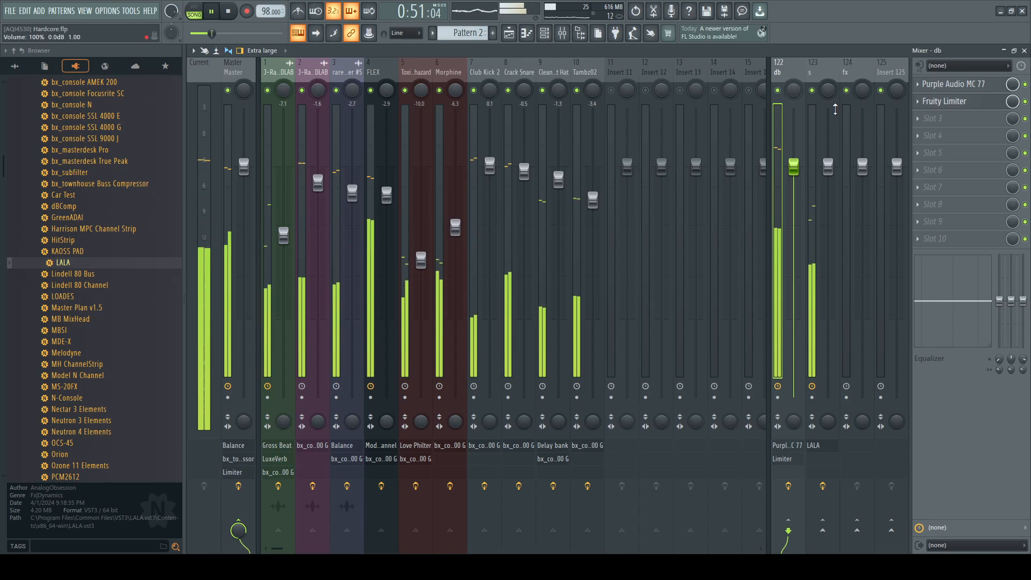
pyautogui.click(961, 84)
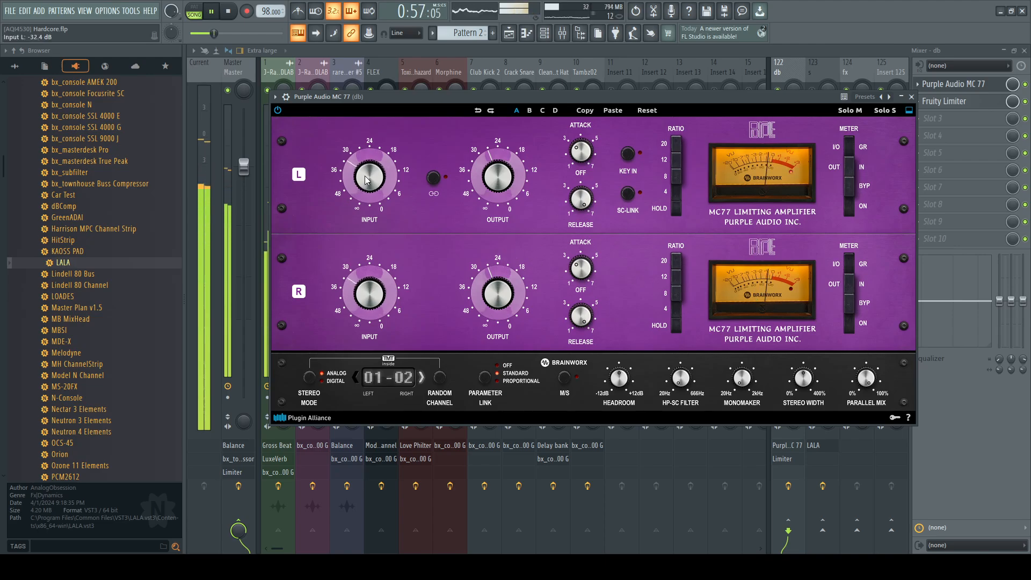
pyautogui.click(911, 97)
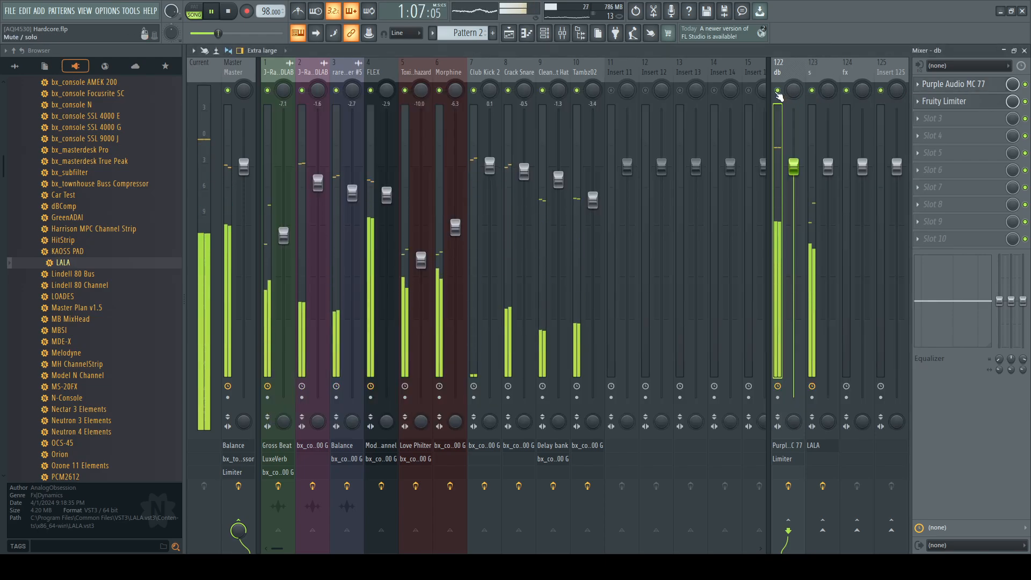
# Step: Set the mix of LALA on the s bus to about 41% and lower the bus fader to about -1.2 dB
pyautogui.click(814, 72)
pyautogui.click(938, 85)
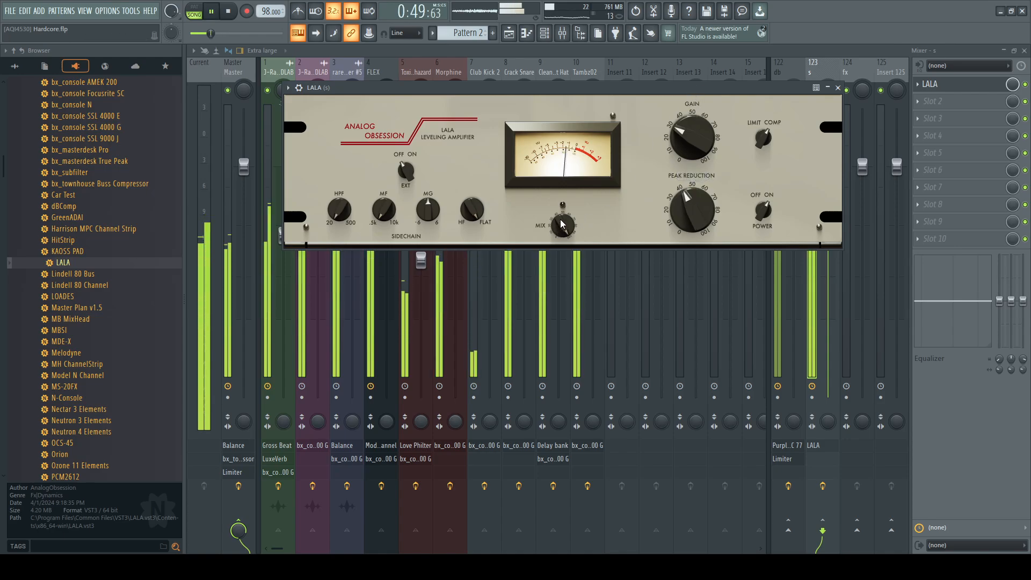
pyautogui.moveTo(563, 225); pyautogui.dragTo(563, 233)
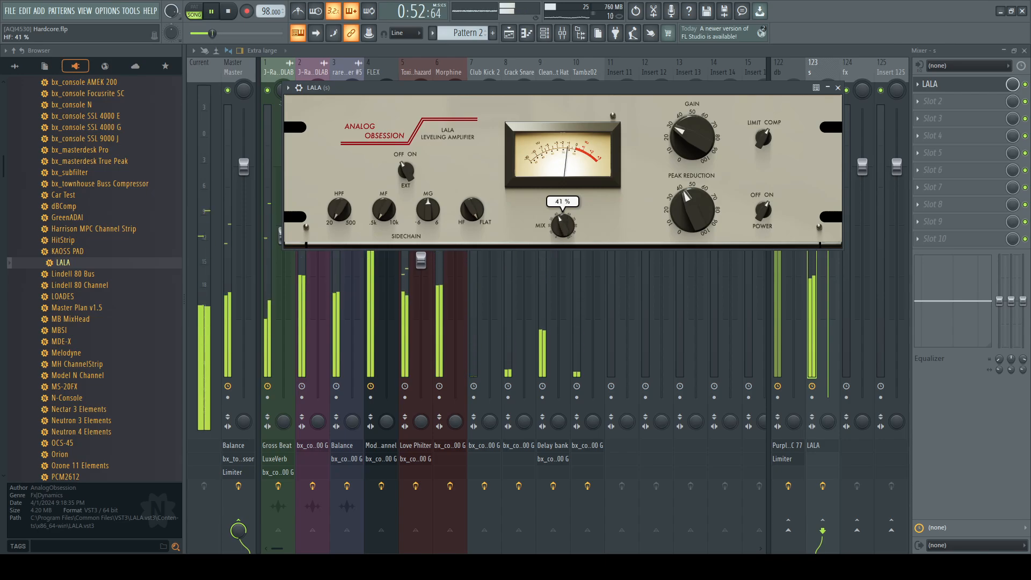
pyautogui.click(838, 88)
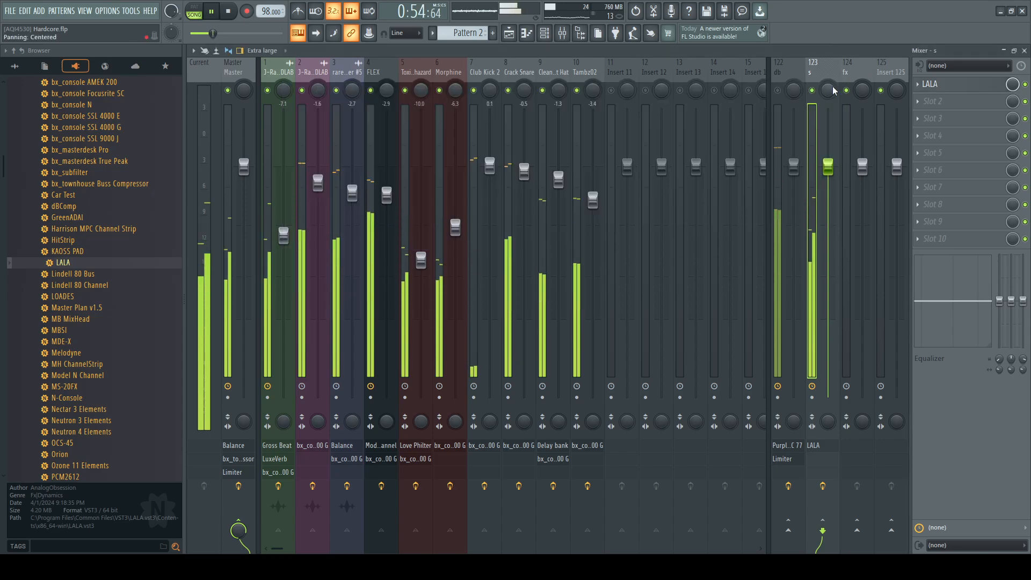
pyautogui.moveTo(827, 168)
pyautogui.mouseDown()
pyautogui.moveTo(828, 254)
pyautogui.moveTo(828, 179)
pyautogui.mouseUp()
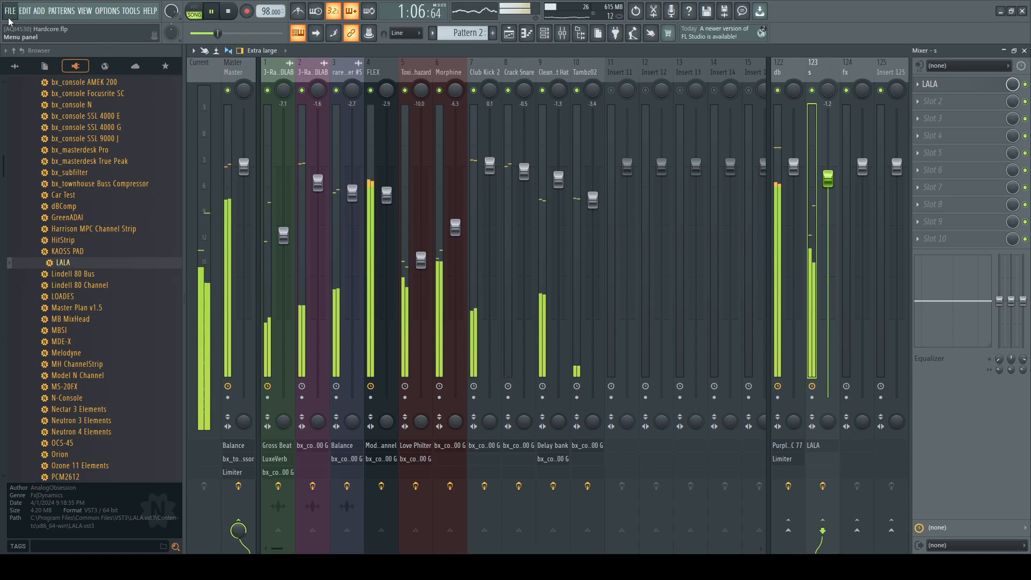
# Step: Lower the threshold of the bx_townhouse Buss Compressor on the Master track
pyautogui.click(240, 72)
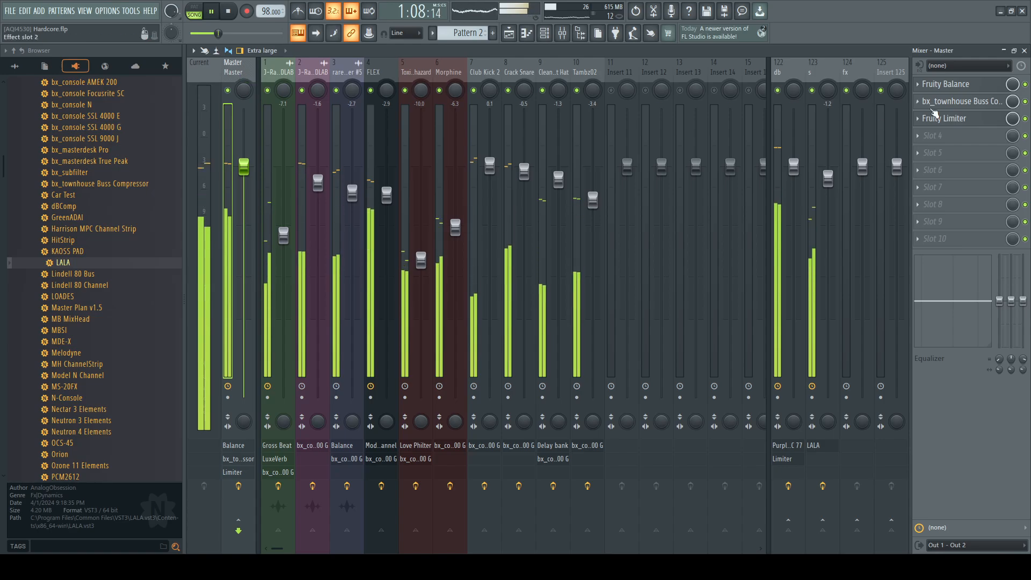
pyautogui.click(963, 102)
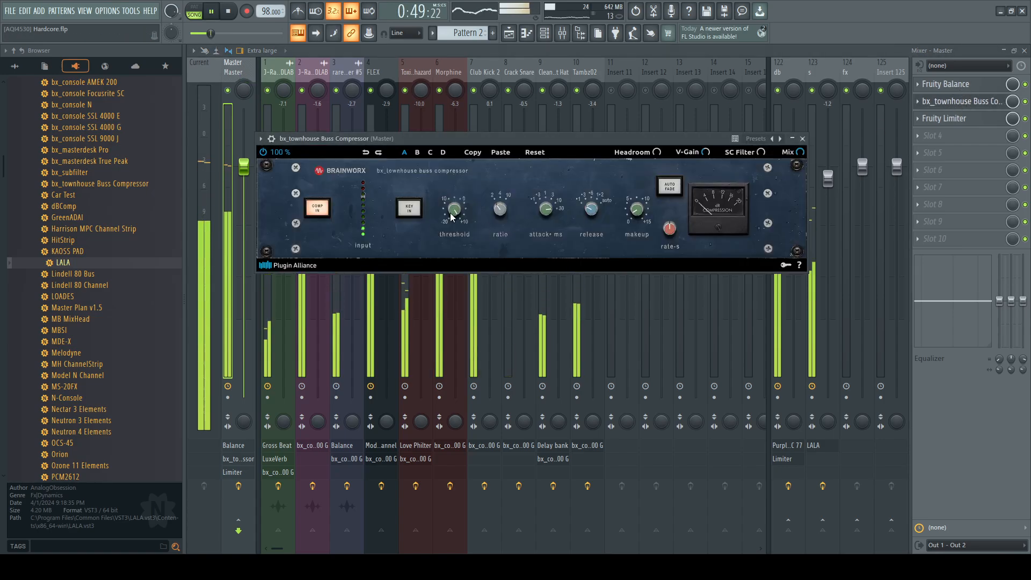
pyautogui.moveTo(453, 245); pyautogui.dragTo(456, 261)
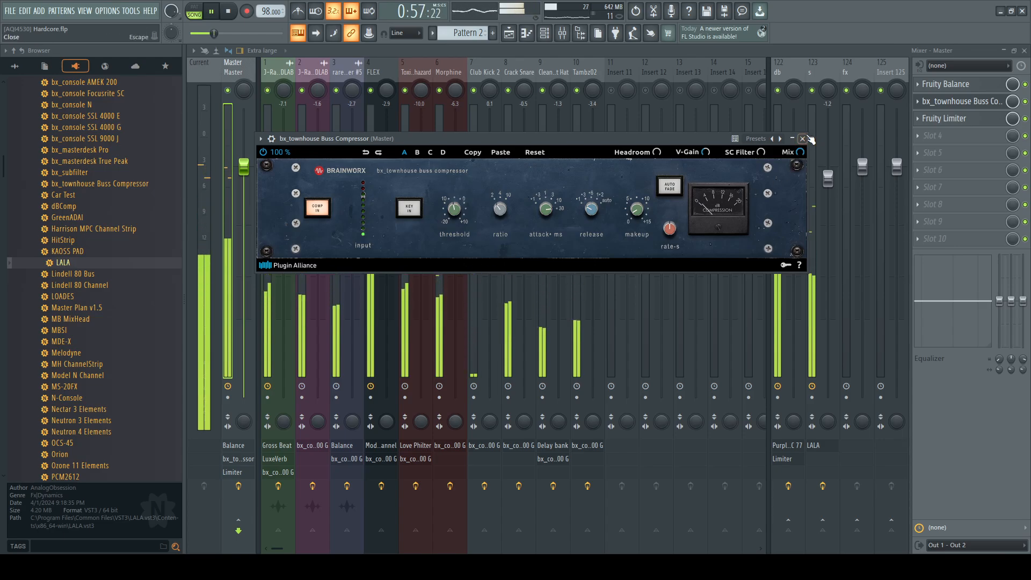
pyautogui.press('Escape')
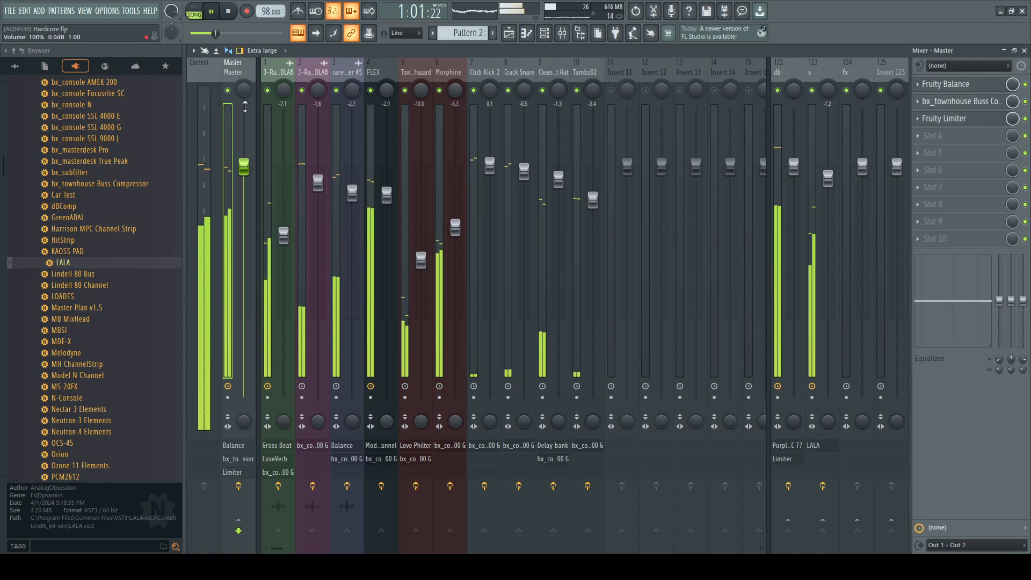
# Step: Raise the gain of the Fruity Limiter on the Master track
pyautogui.click(951, 119)
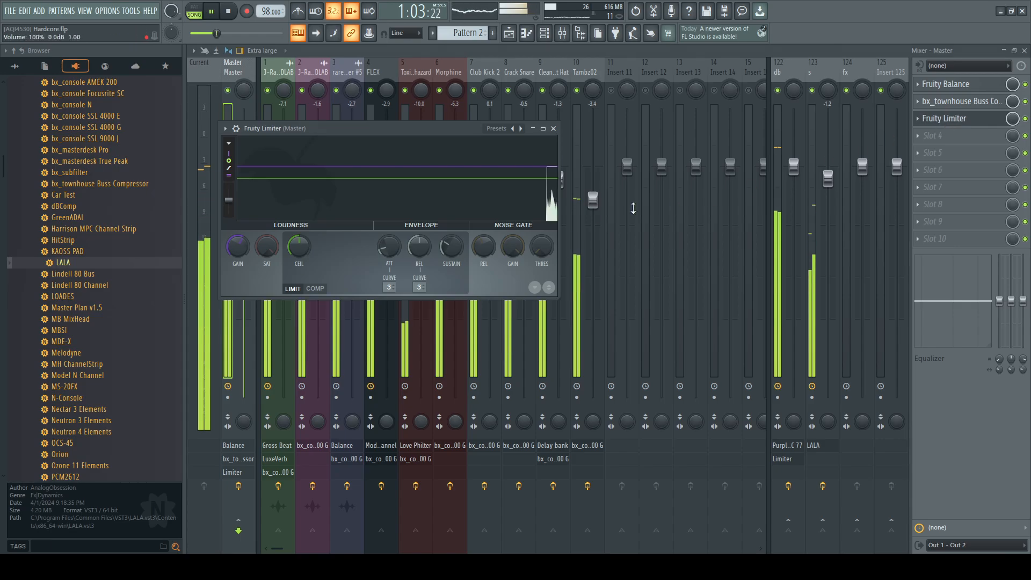
pyautogui.moveTo(235, 249); pyautogui.dragTo(235, 230)
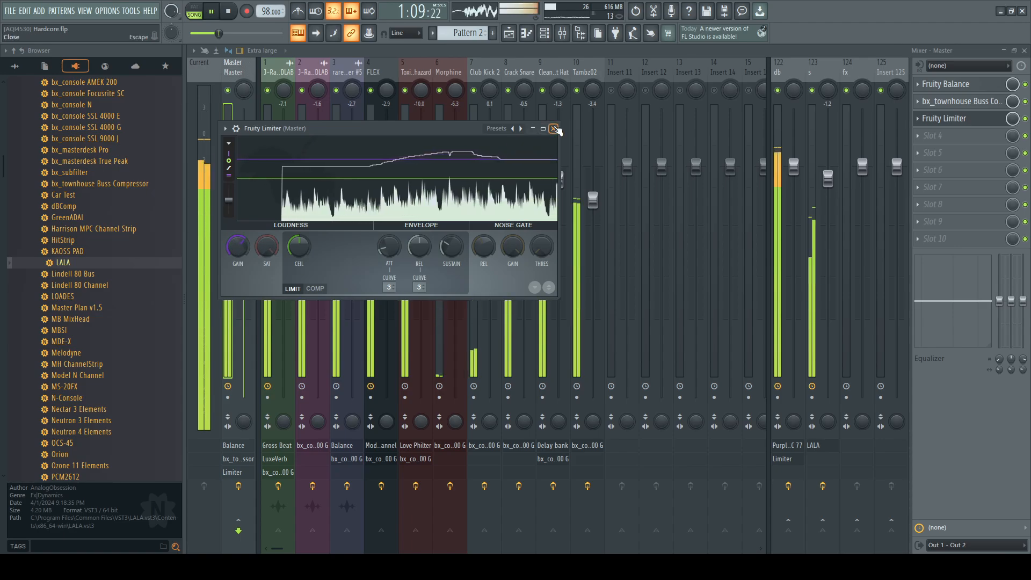
pyautogui.click(553, 129)
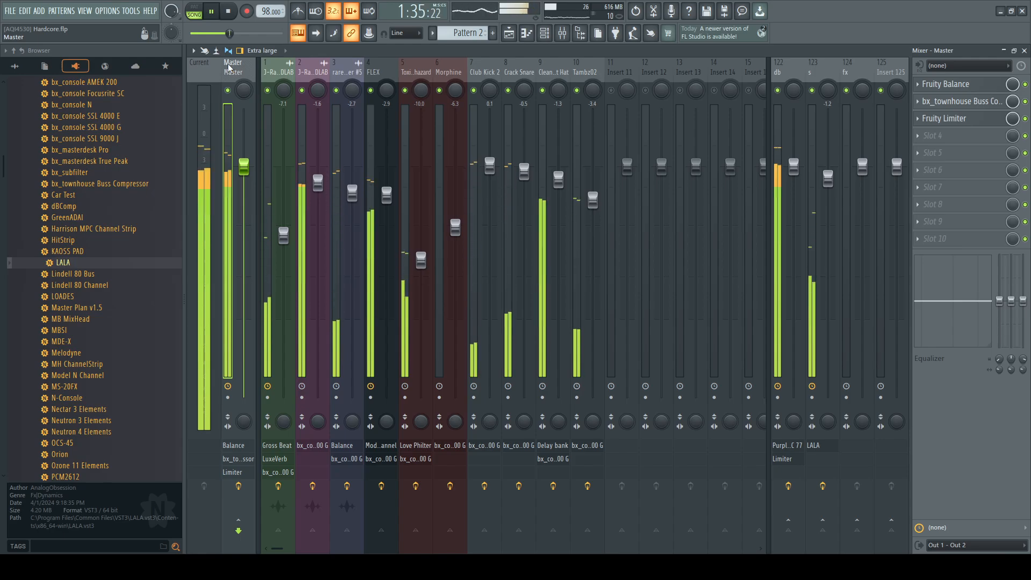
# Step: Set the Fruity Limiter gain on the db bus to about -5.7 dB and lower the s bus fader to about -3.4 dB
pyautogui.click(784, 70)
pyautogui.click(946, 84)
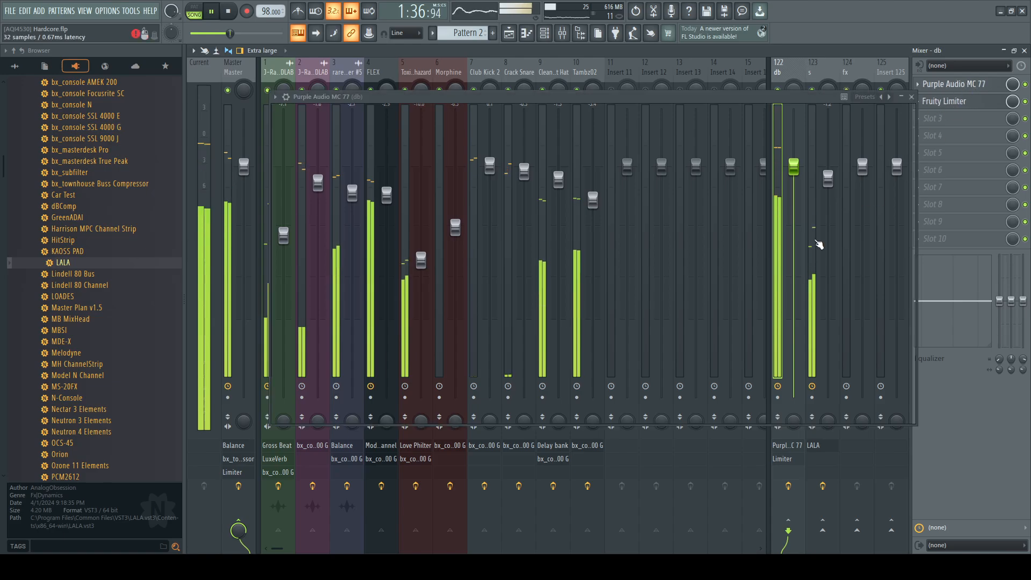
pyautogui.click(934, 101)
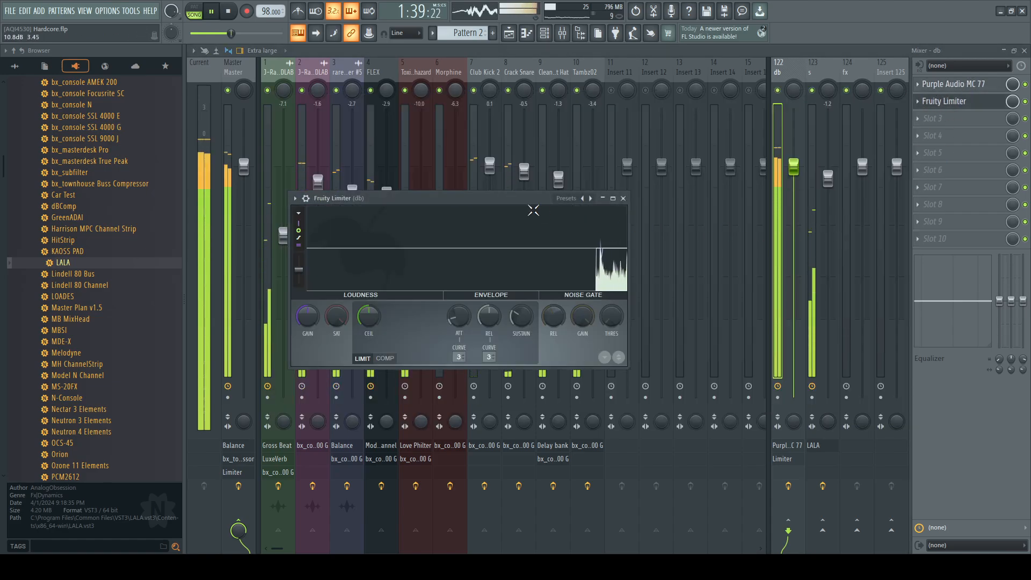
pyautogui.moveTo(509, 203); pyautogui.dragTo(552, 155)
pyautogui.moveTo(351, 269); pyautogui.dragTo(351, 293)
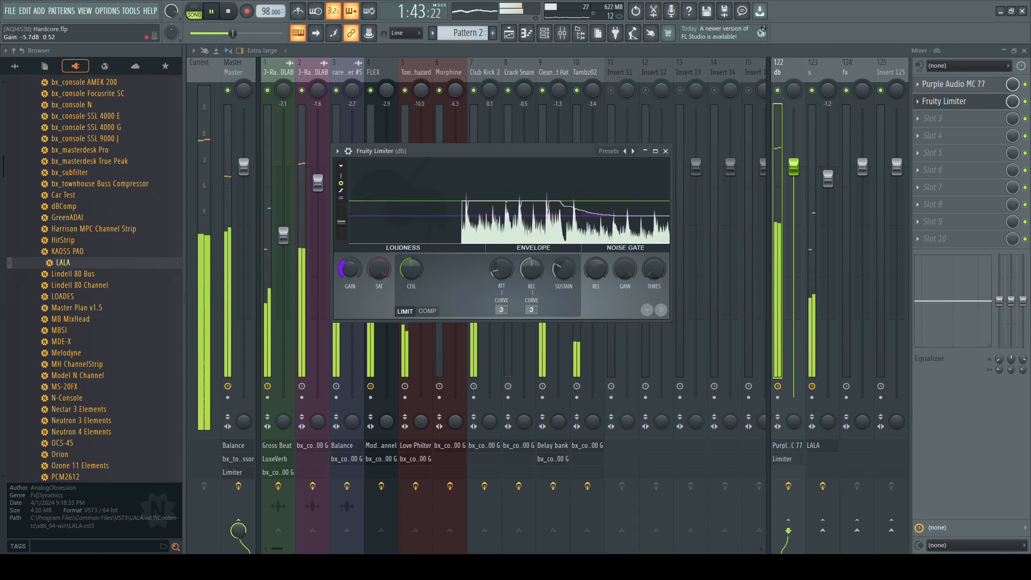
pyautogui.click(665, 151)
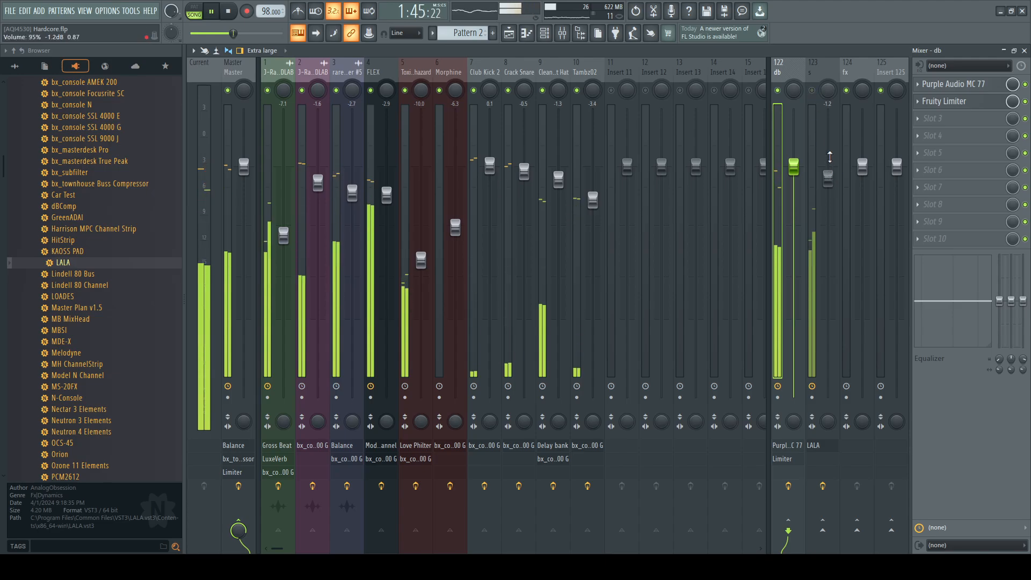
pyautogui.moveTo(828, 180); pyautogui.dragTo(828, 201)
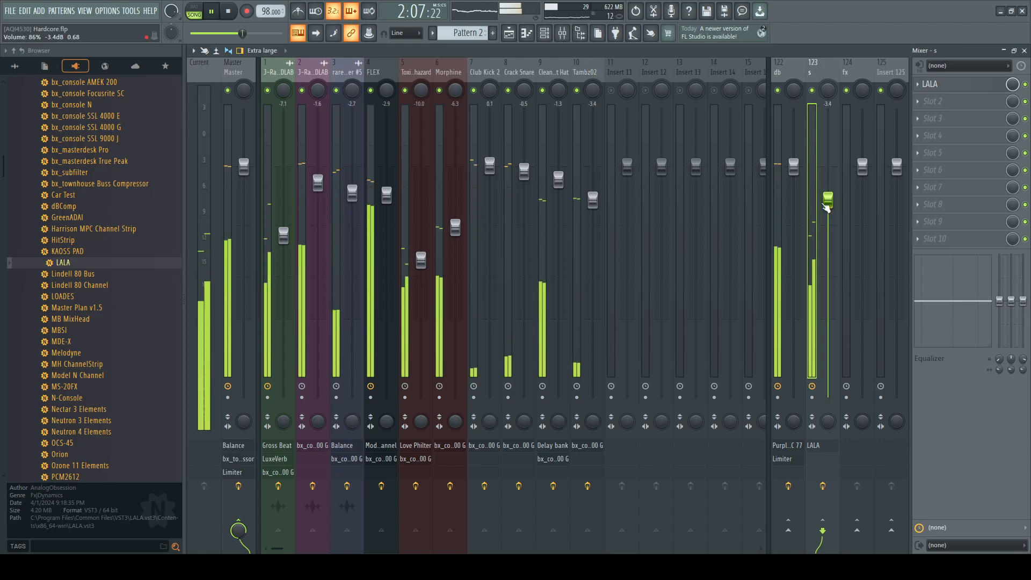
# Step: Lower the Master buss compressor's threshold slightly further and check the signal in the Master's Fruity Limiter
pyautogui.click(246, 68)
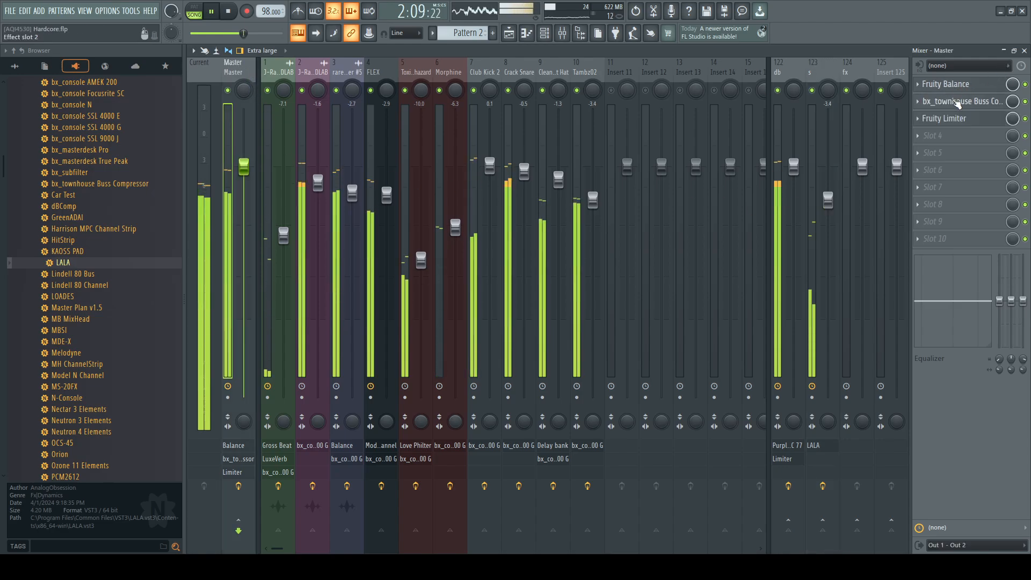
pyautogui.click(961, 101)
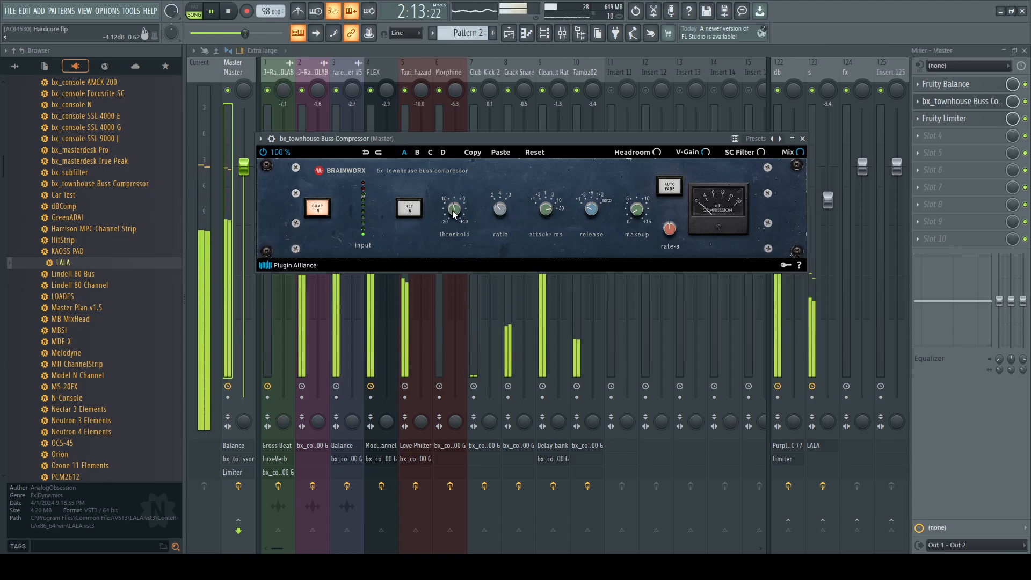
pyautogui.moveTo(454, 214); pyautogui.dragTo(454, 224)
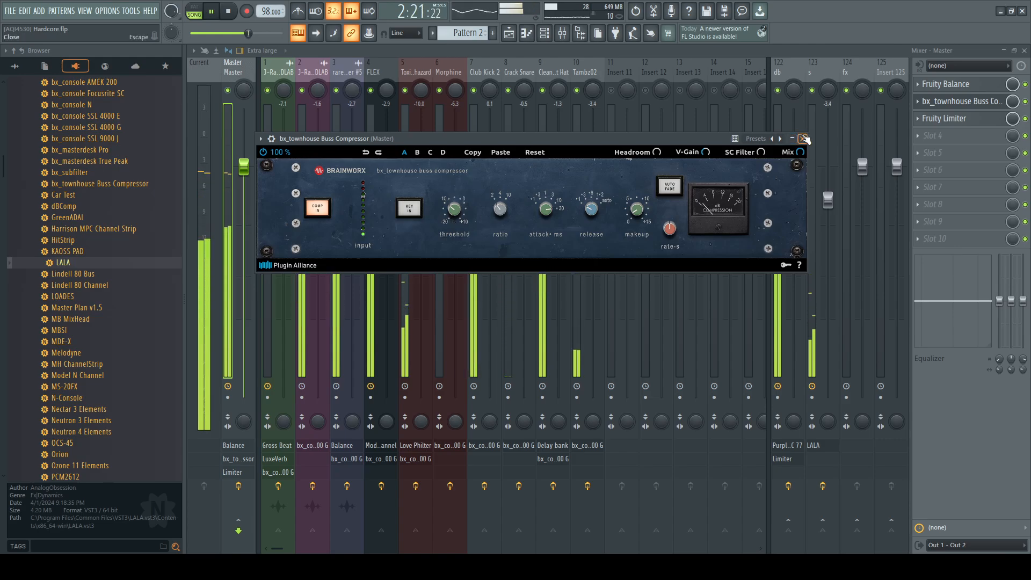
pyautogui.click(804, 138)
pyautogui.click(944, 119)
pyautogui.moveTo(427, 126); pyautogui.dragTo(519, 100)
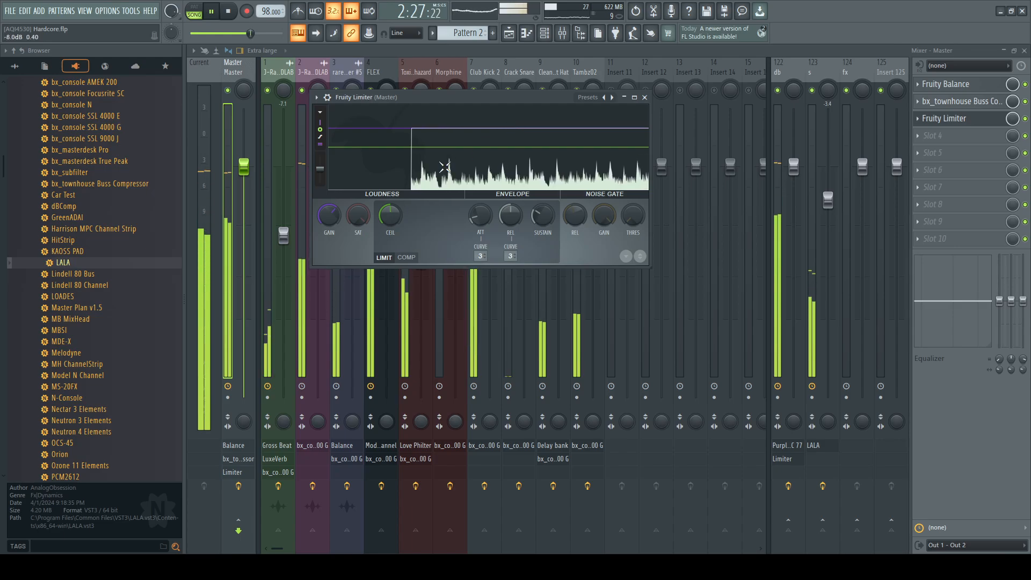
pyautogui.click(645, 97)
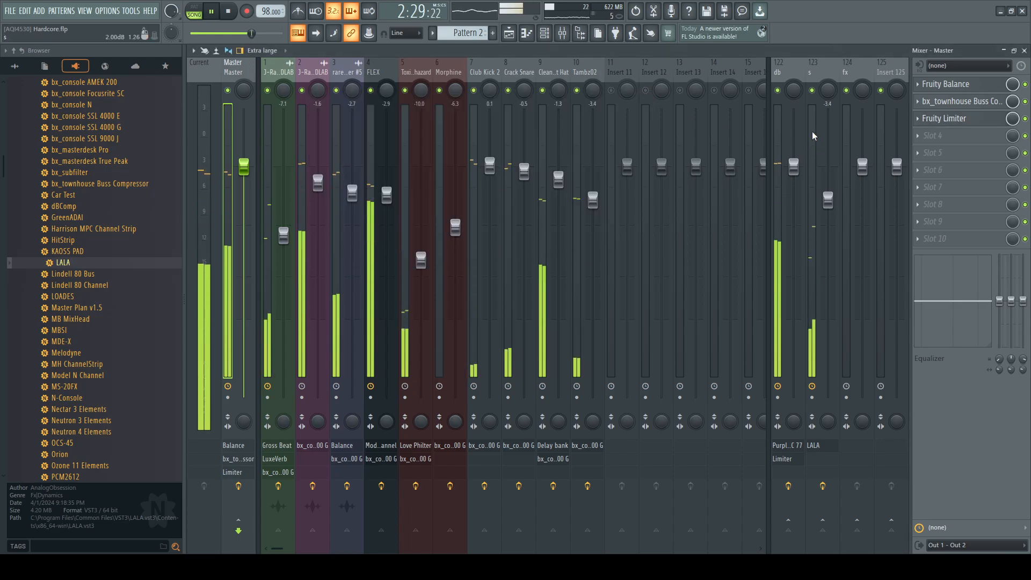
# Step: Review the Purple Audio MC 77 and Fruity Limiter on the db bus and LALA on the s bus during playback
pyautogui.click(787, 134)
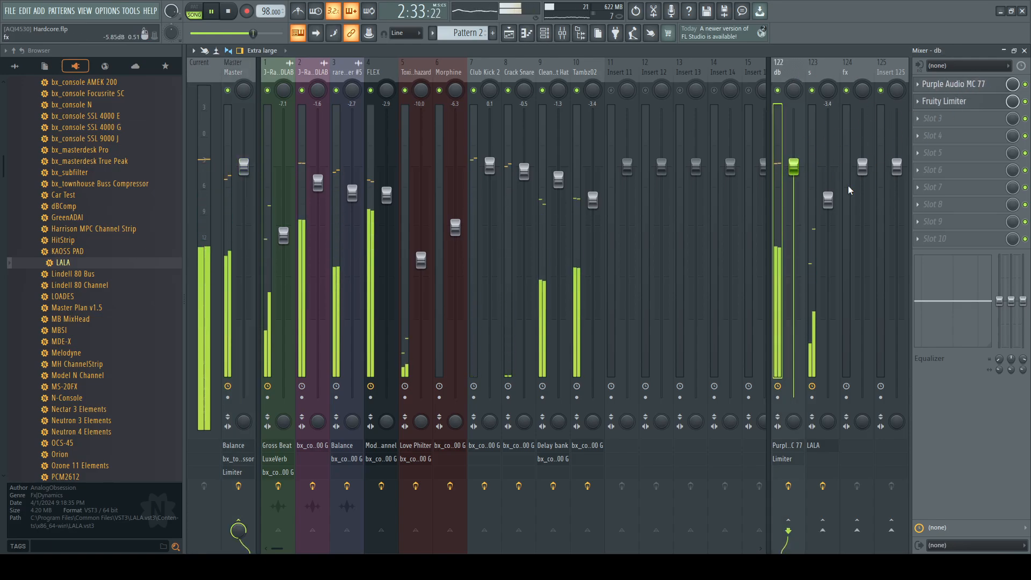
pyautogui.click(828, 201)
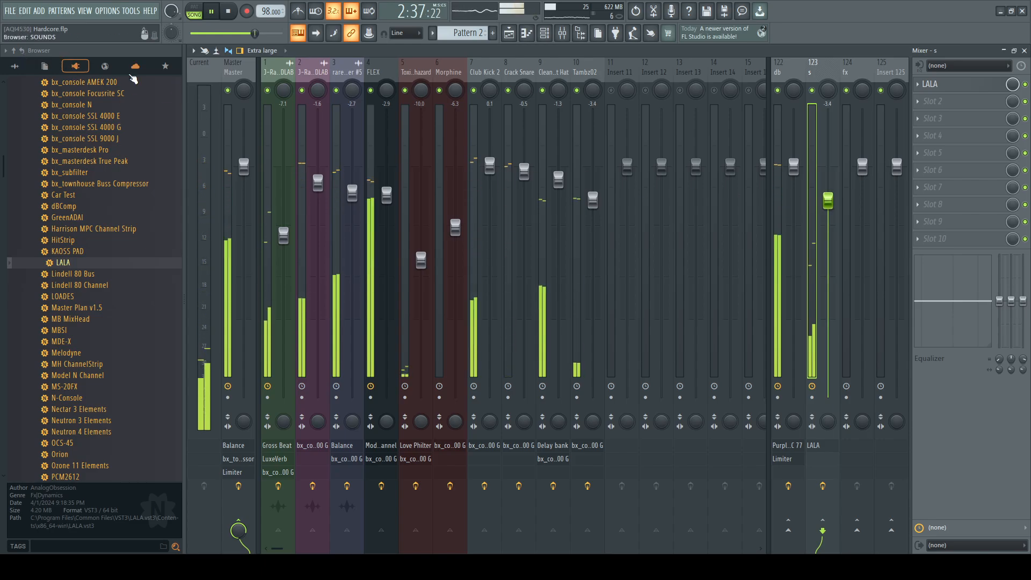
pyautogui.click(794, 167)
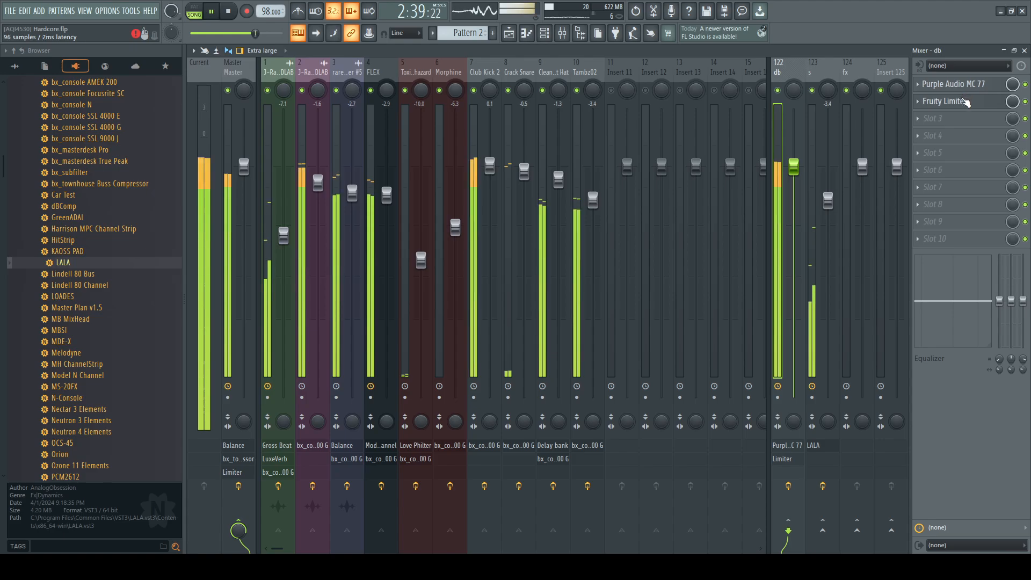
pyautogui.click(945, 85)
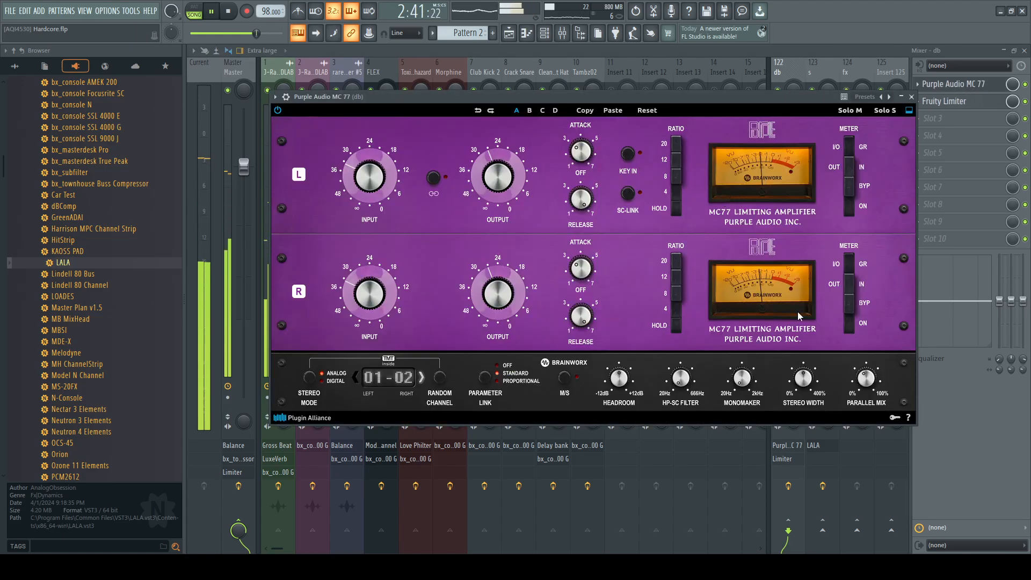
pyautogui.moveTo(870, 380)
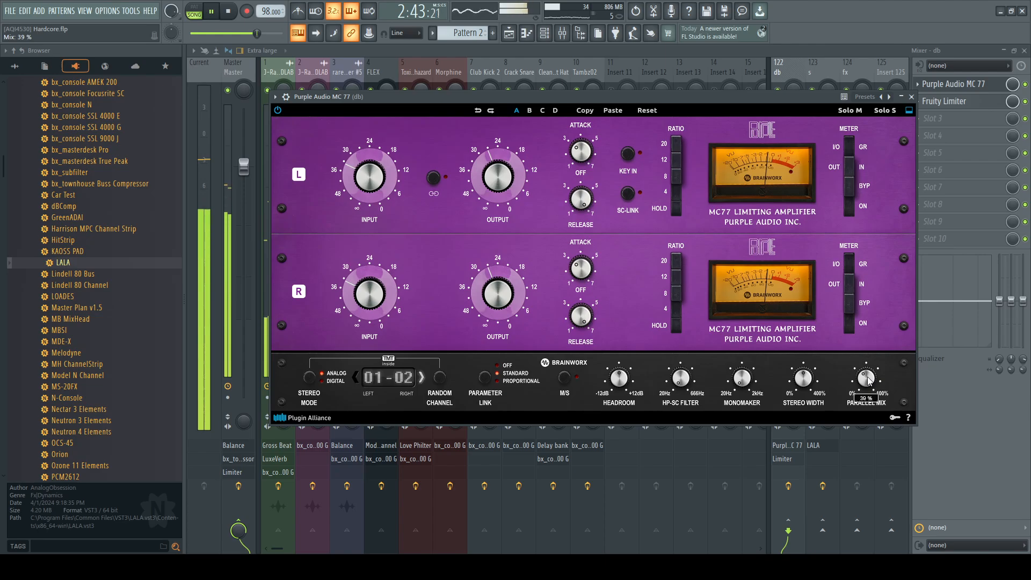
pyautogui.scroll(-1, 871, 380)
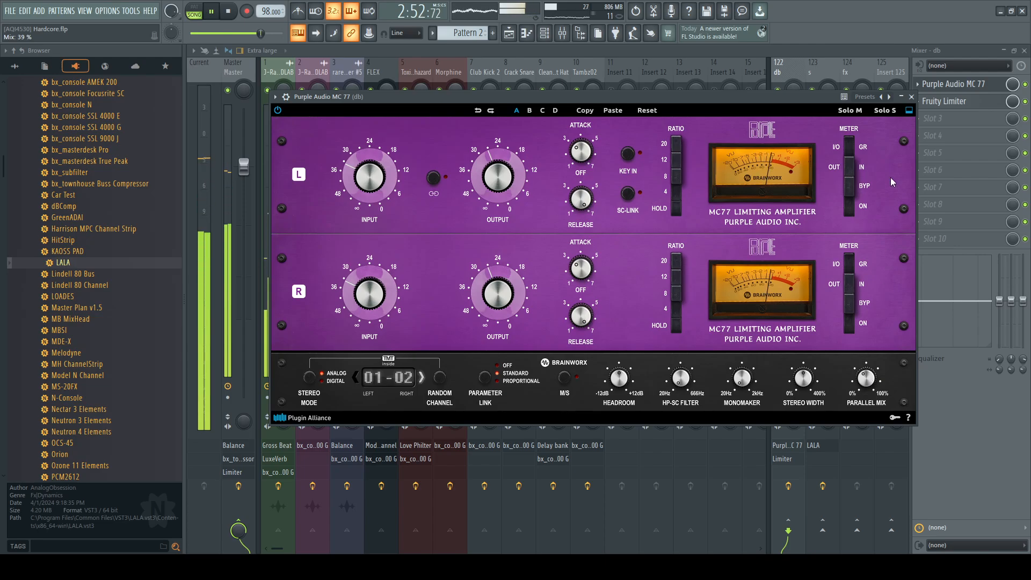
pyautogui.click(912, 96)
pyautogui.click(945, 101)
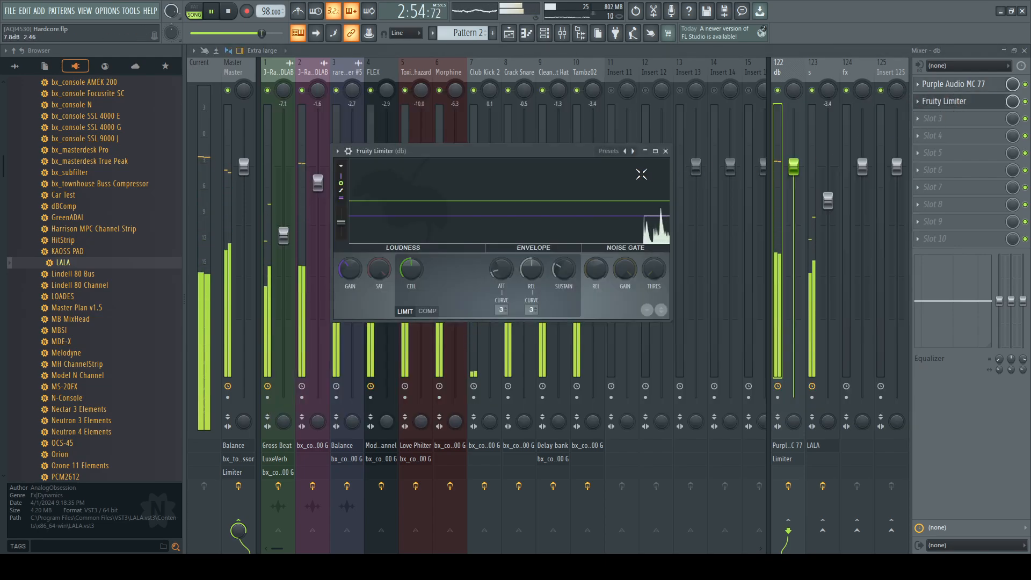
pyautogui.click(666, 152)
pyautogui.click(818, 69)
pyautogui.click(935, 82)
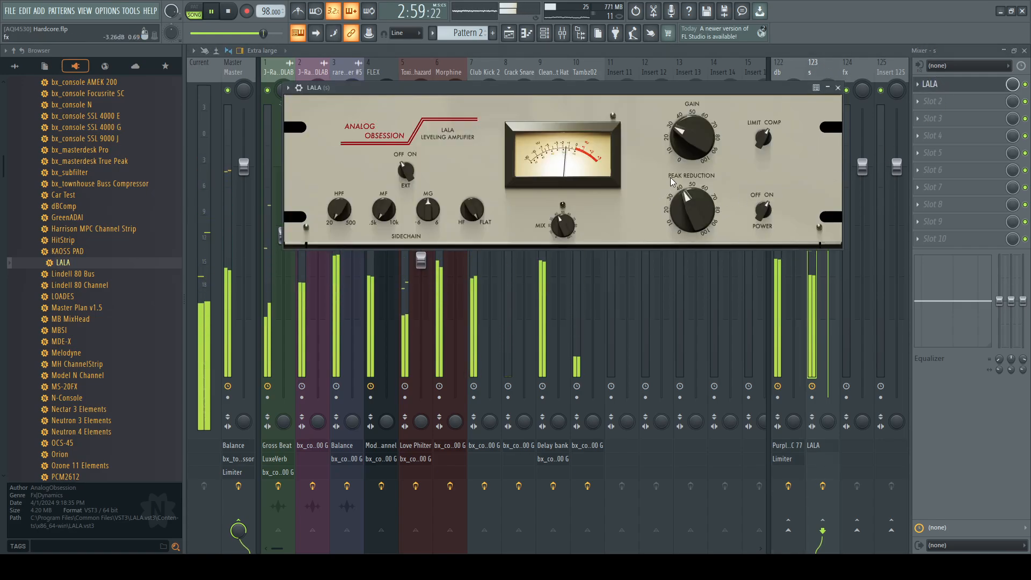
pyautogui.click(838, 87)
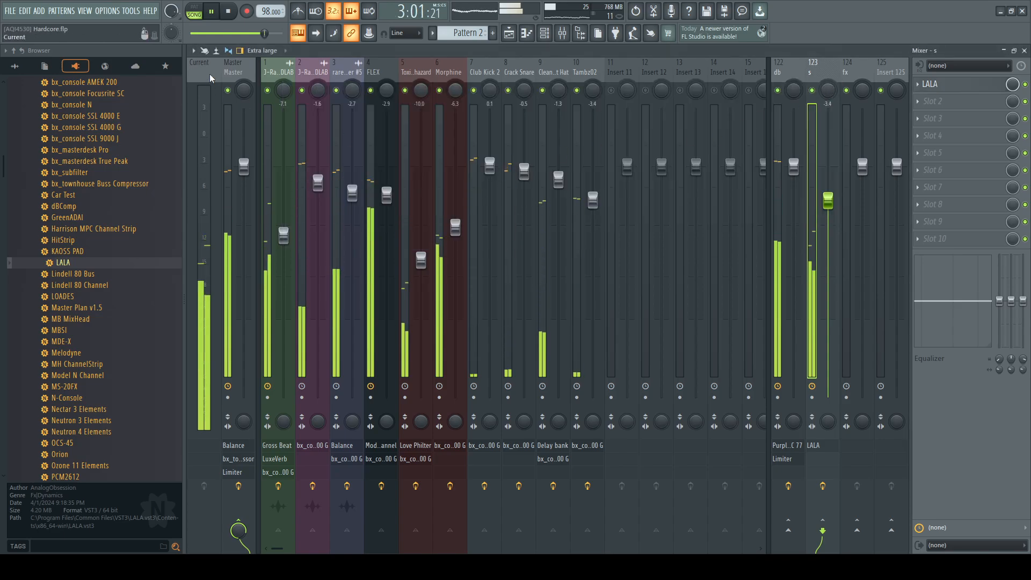
# Step: Fine-tune the threshold of the Master's bx_townhouse Buss Compressor and recheck the Master's Fruity Limiter
pyautogui.click(233, 69)
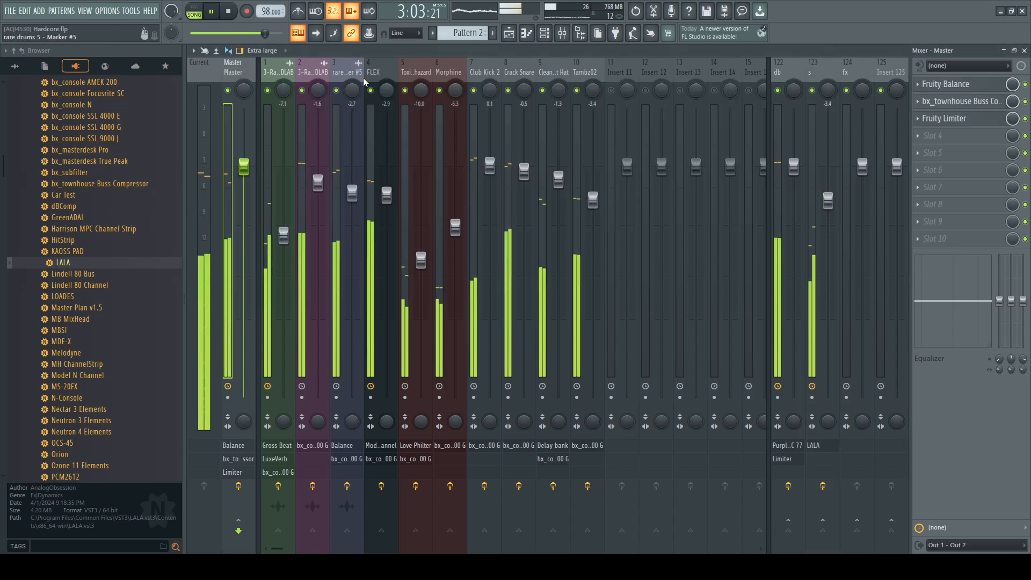
pyautogui.click(959, 101)
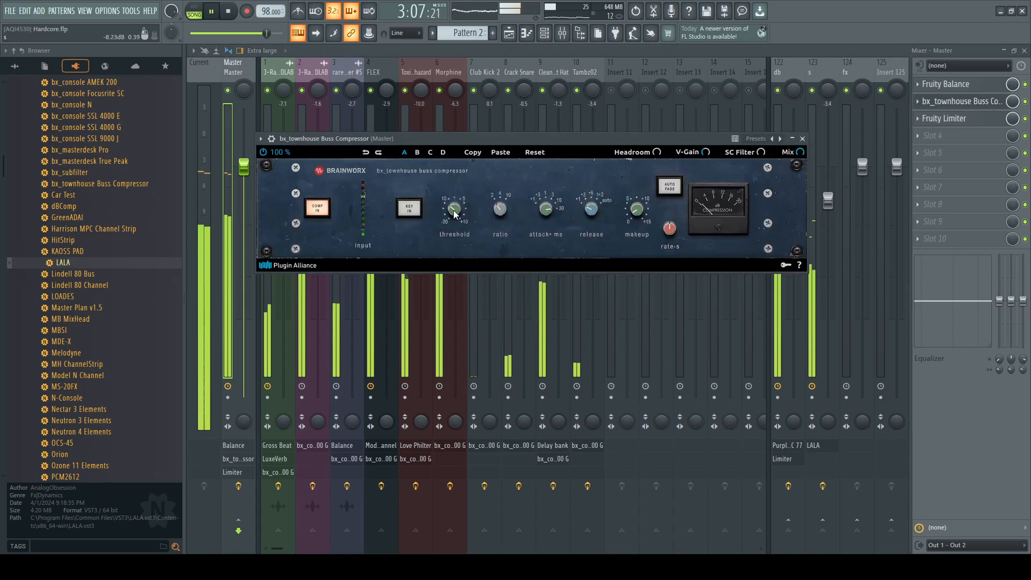
pyautogui.moveTo(455, 219); pyautogui.dragTo(458, 213)
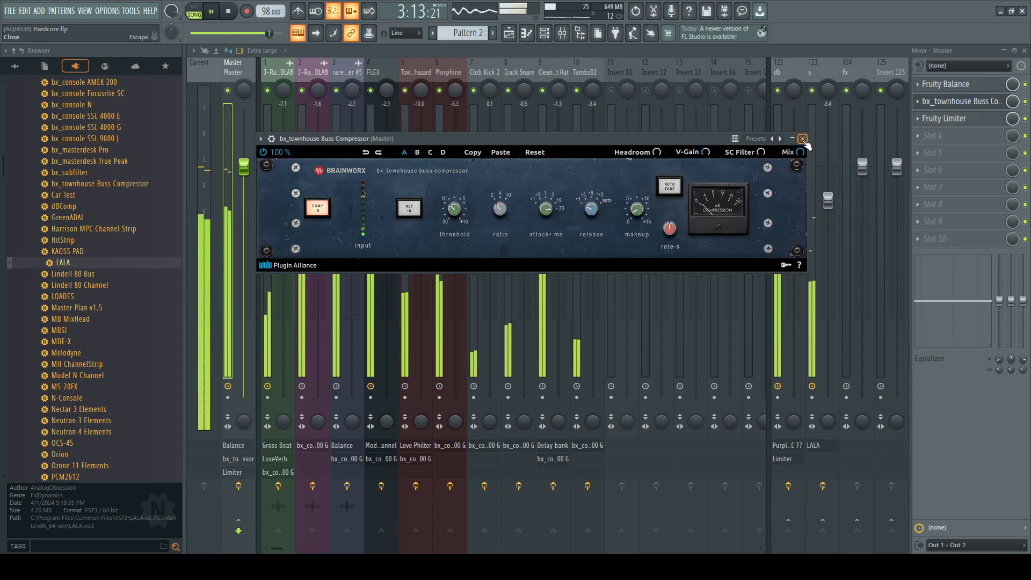
pyautogui.click(802, 138)
pyautogui.click(945, 118)
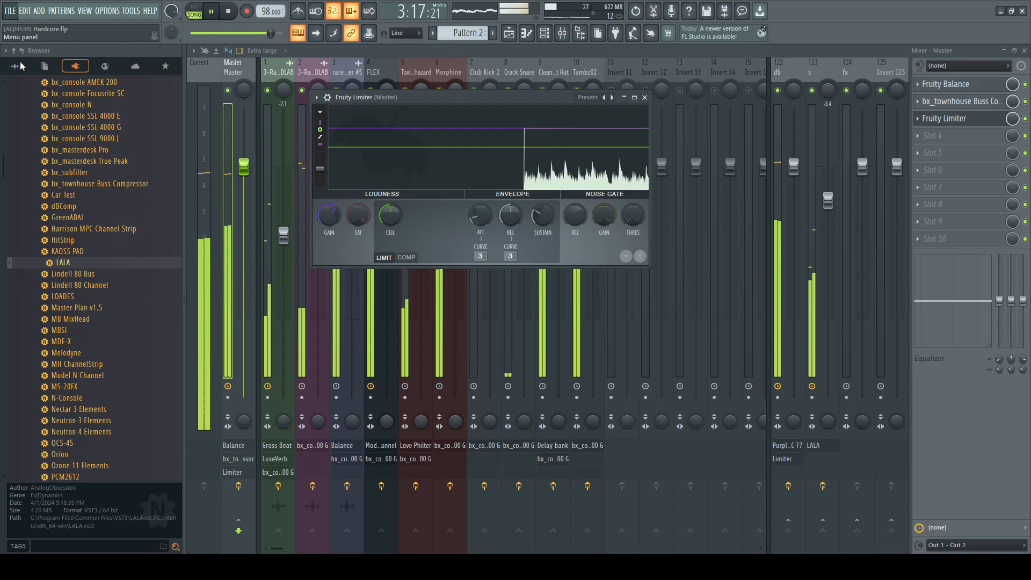
pyautogui.press('Escape')
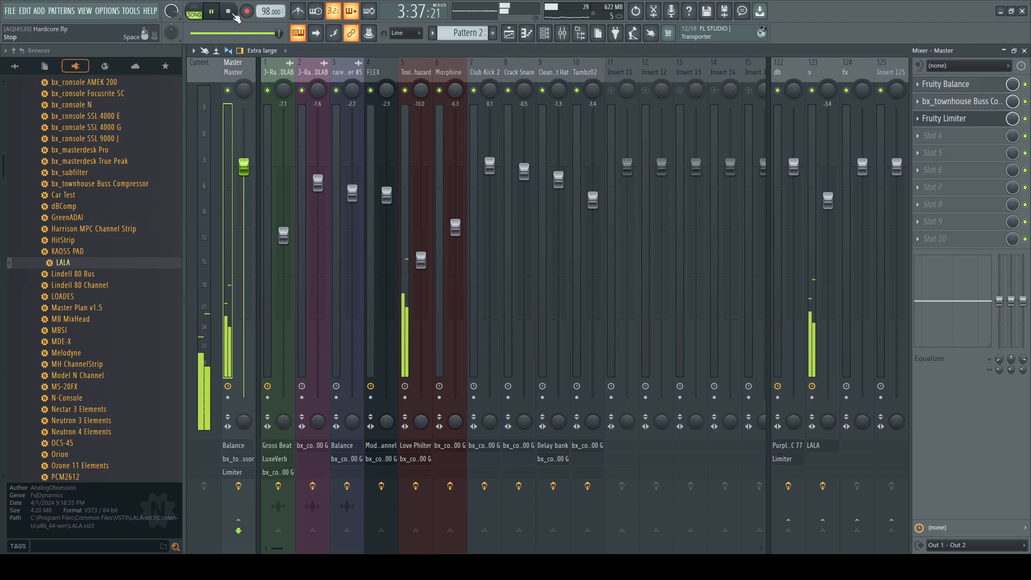
# Step: Stop playback, replace the Master's Fruity Limiter with Fruity Parametric EQ 2, and load its 20Hz - 18kHz cut preset
pyautogui.click(229, 12)
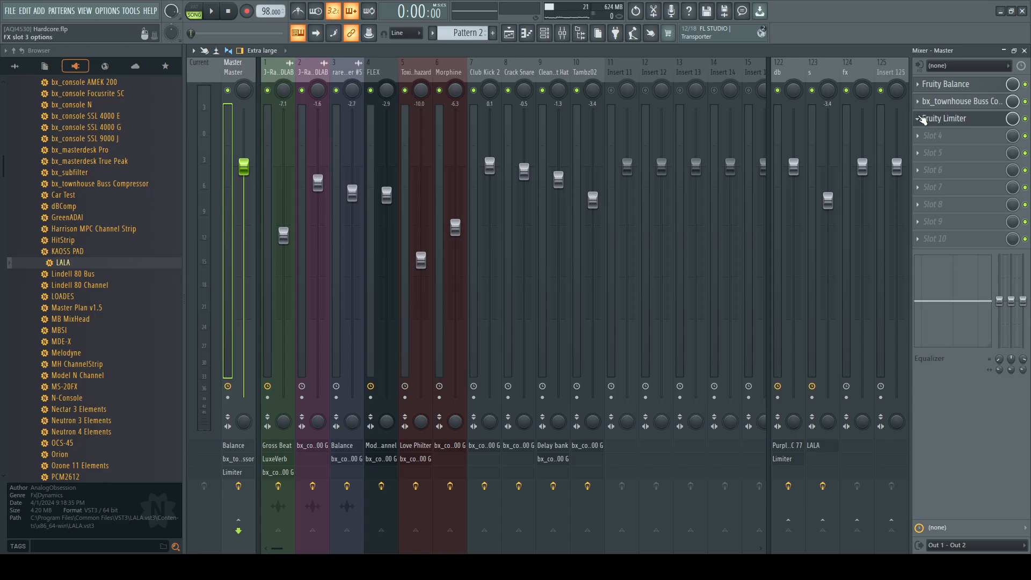
pyautogui.click(842, 141)
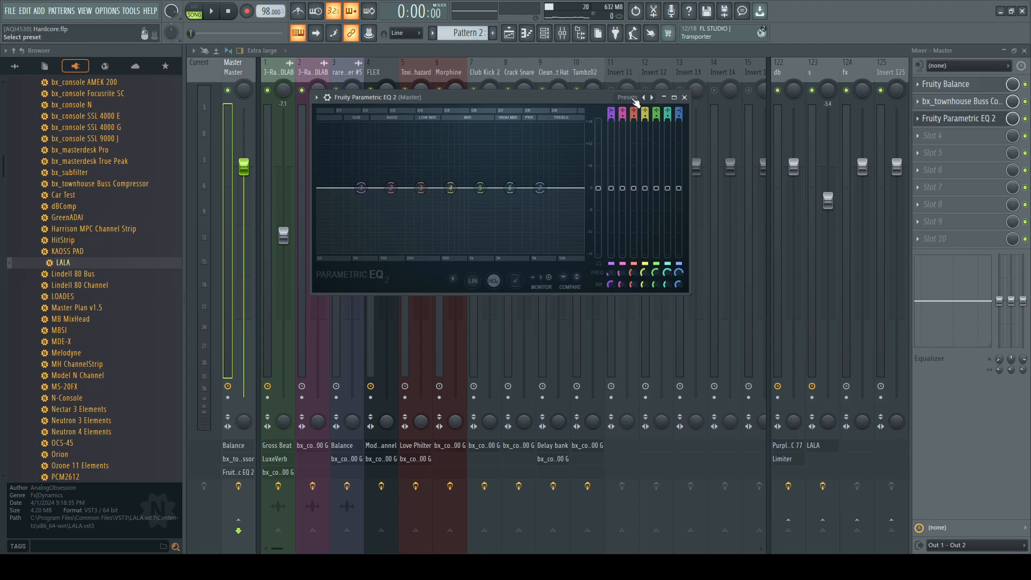
pyautogui.click(660, 194)
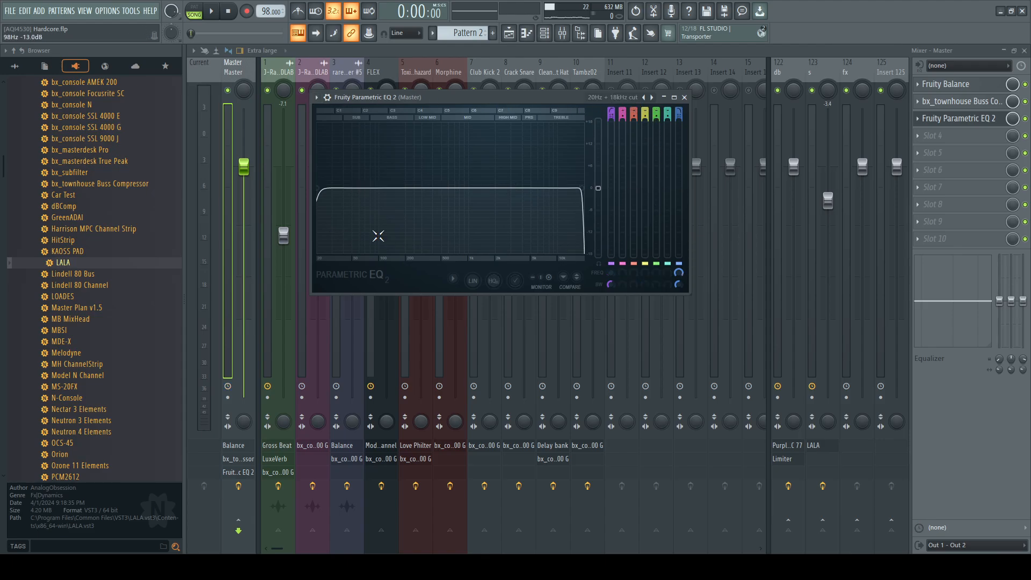
pyautogui.click(685, 97)
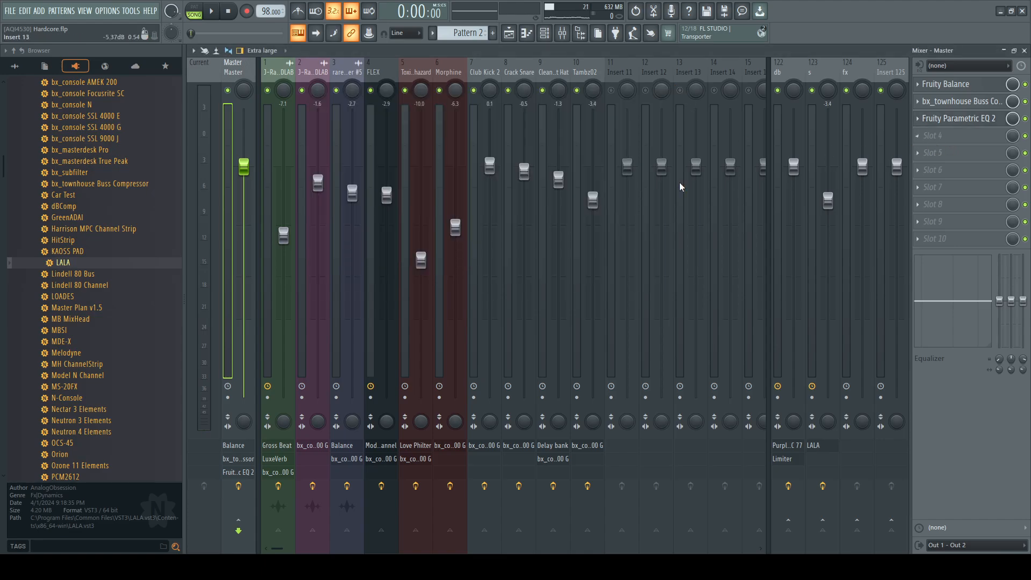
# Step: Add bx_masterdesk True Peak to slot 4 of the Master and a Fruity Limiter to slot 5
pyautogui.scroll(4, 118, 263)
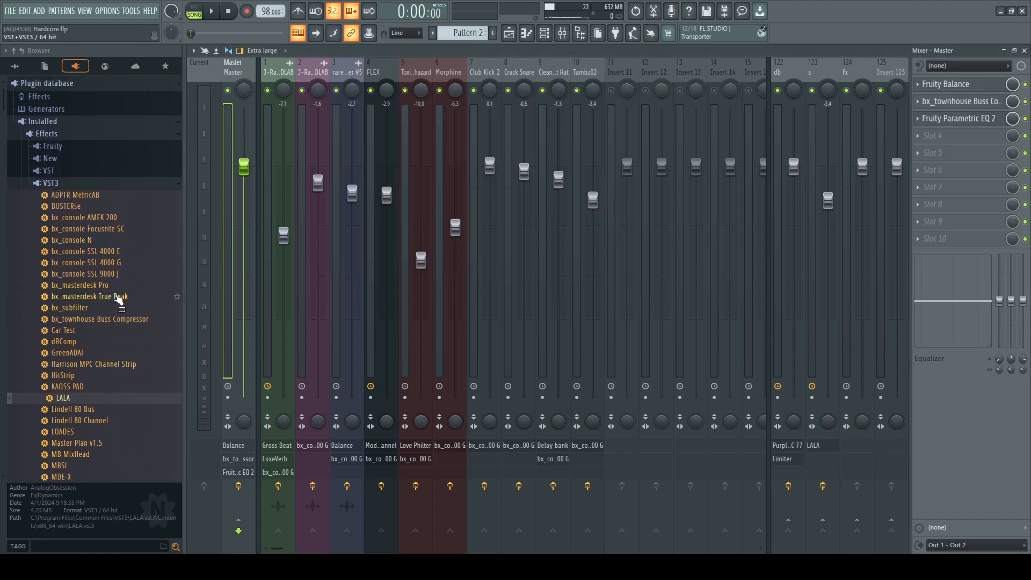
pyautogui.moveTo(119, 299); pyautogui.dragTo(930, 136)
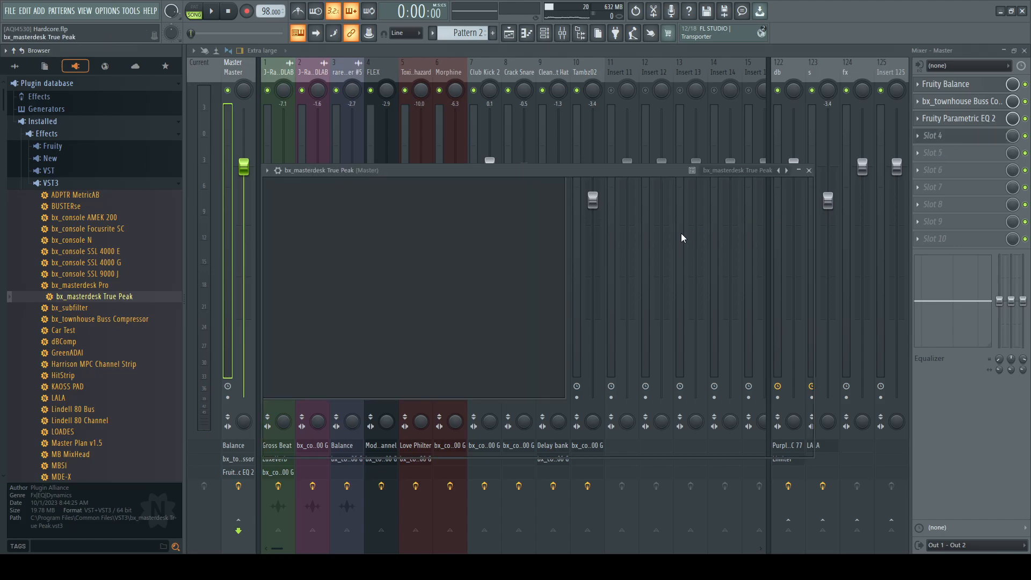
pyautogui.moveTo(560, 171); pyautogui.dragTo(559, 127)
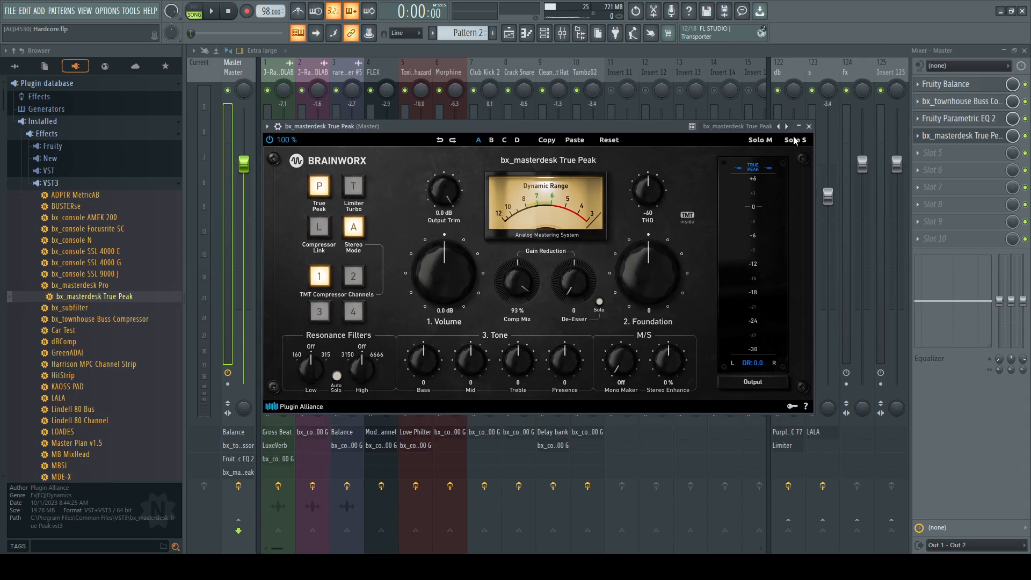
pyautogui.click(809, 126)
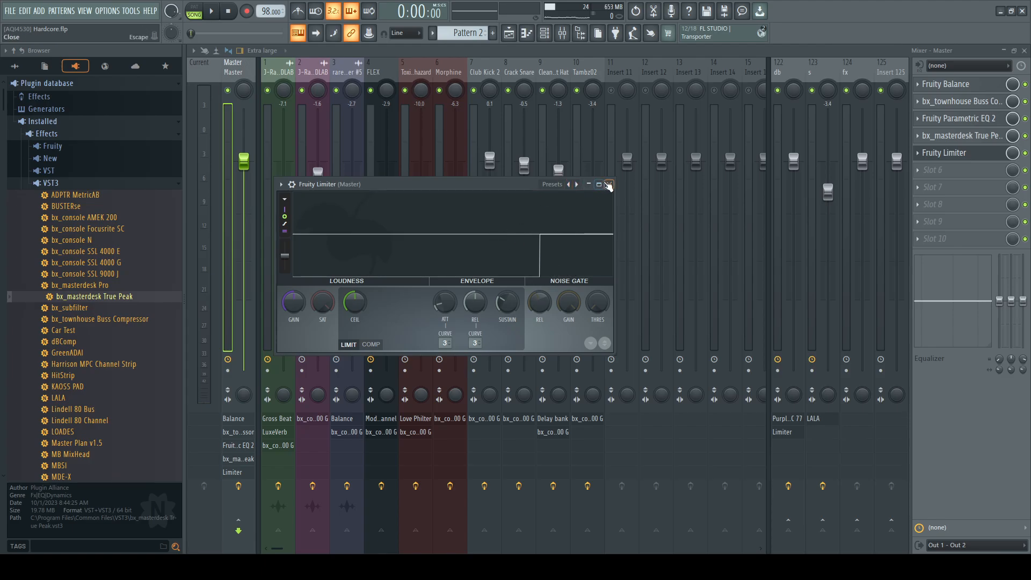
pyautogui.click(609, 184)
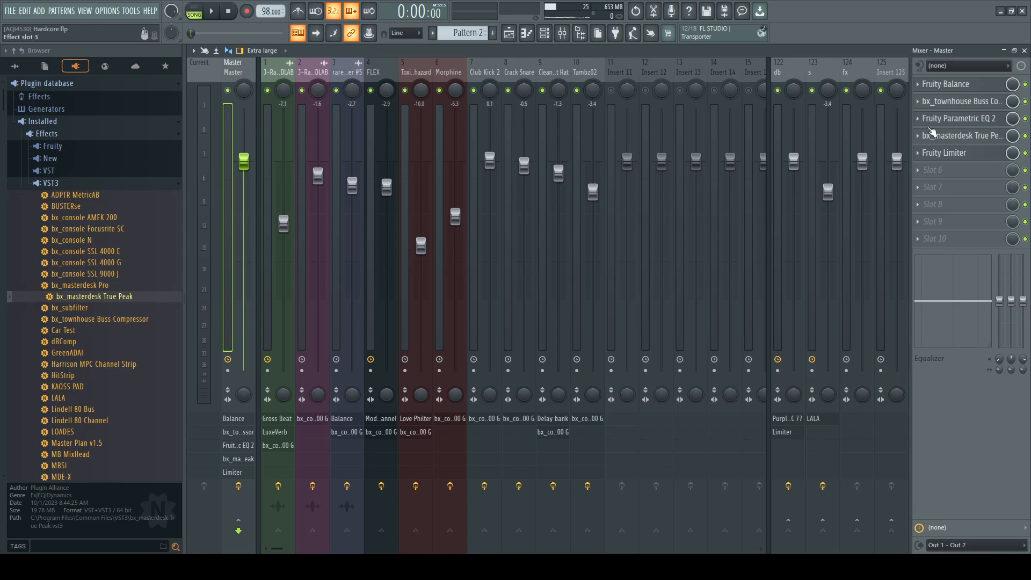
# Step: Look over the Master's bx_masterdesk True Peak and the Fruity Limiter on the db bus
pyautogui.click(951, 136)
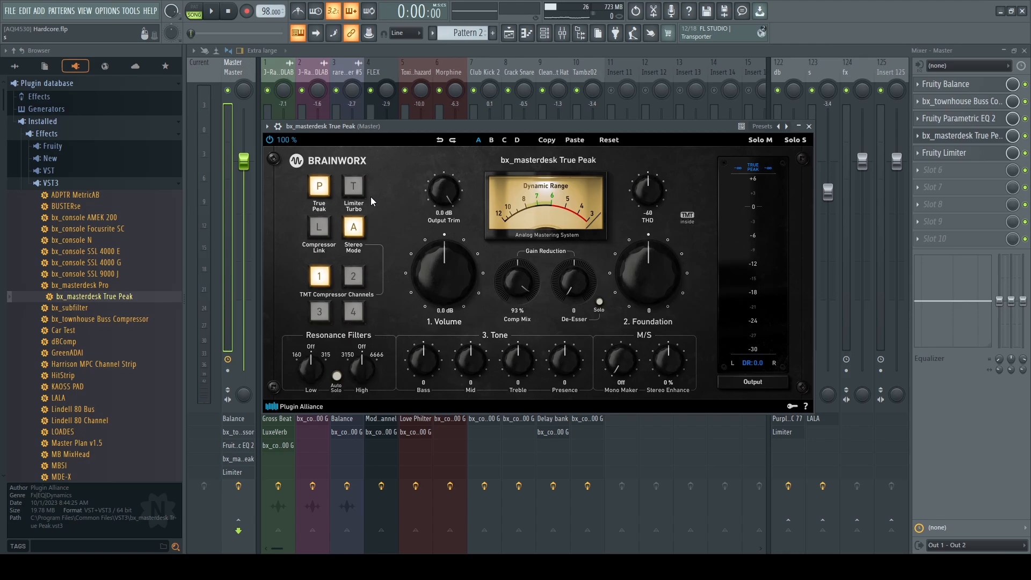
pyautogui.click(809, 127)
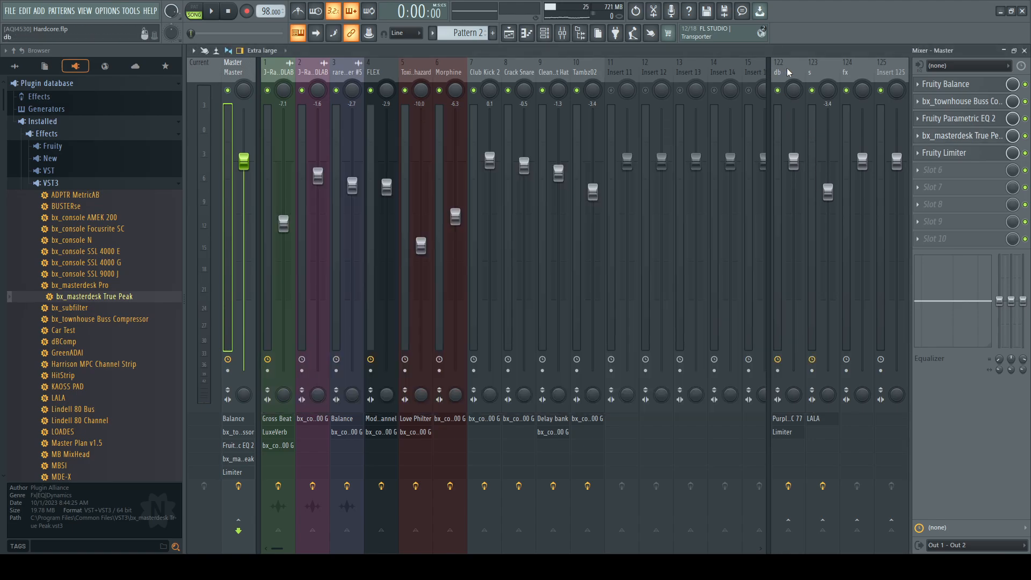
pyautogui.click(778, 70)
pyautogui.click(944, 101)
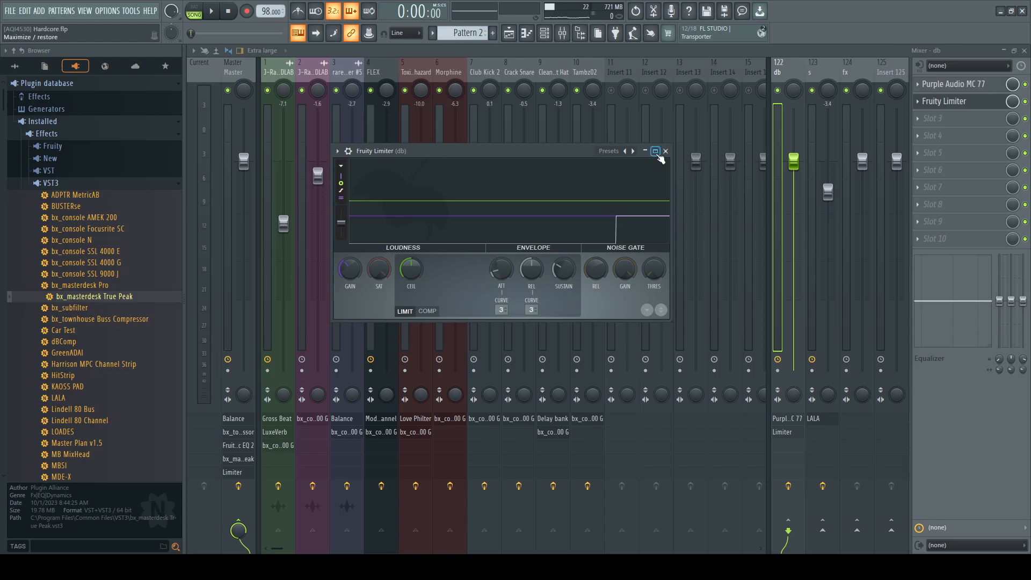
pyautogui.click(666, 151)
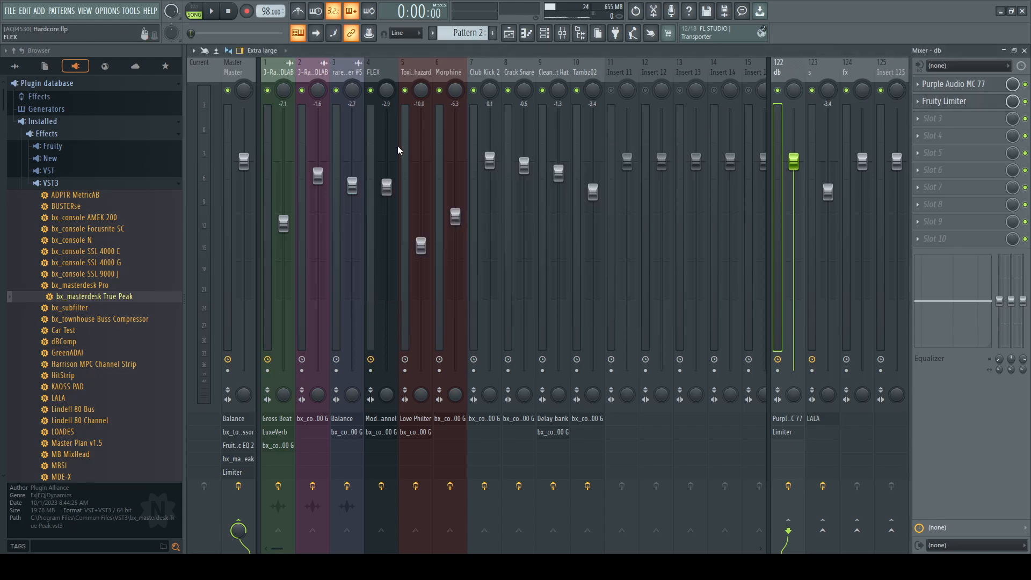
# Step: Review Fruity Balance, bx_townhouse Buss Compressor and Fruity Parametric EQ 2 in the Master's effect chain
pyautogui.click(237, 129)
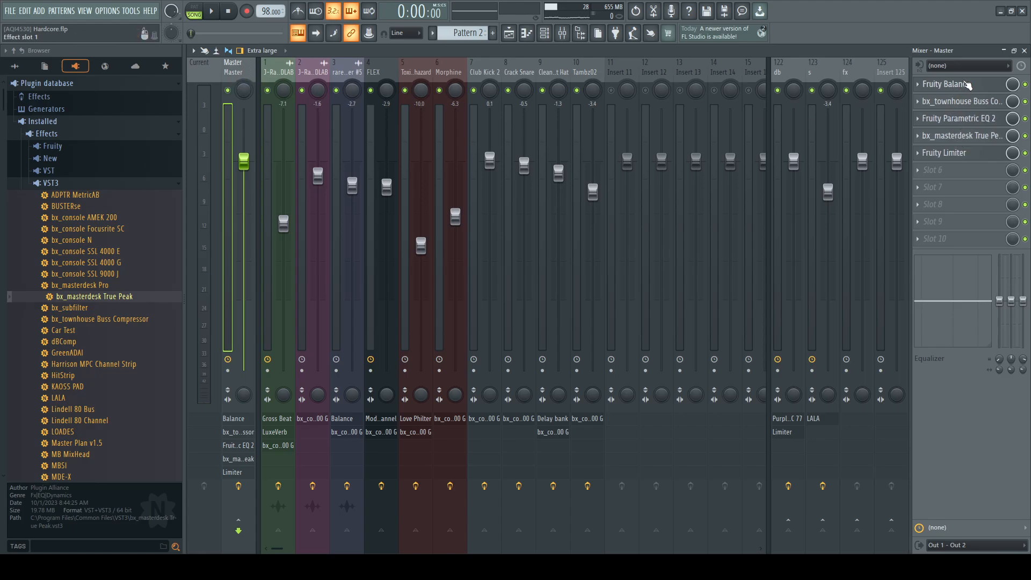
pyautogui.click(967, 84)
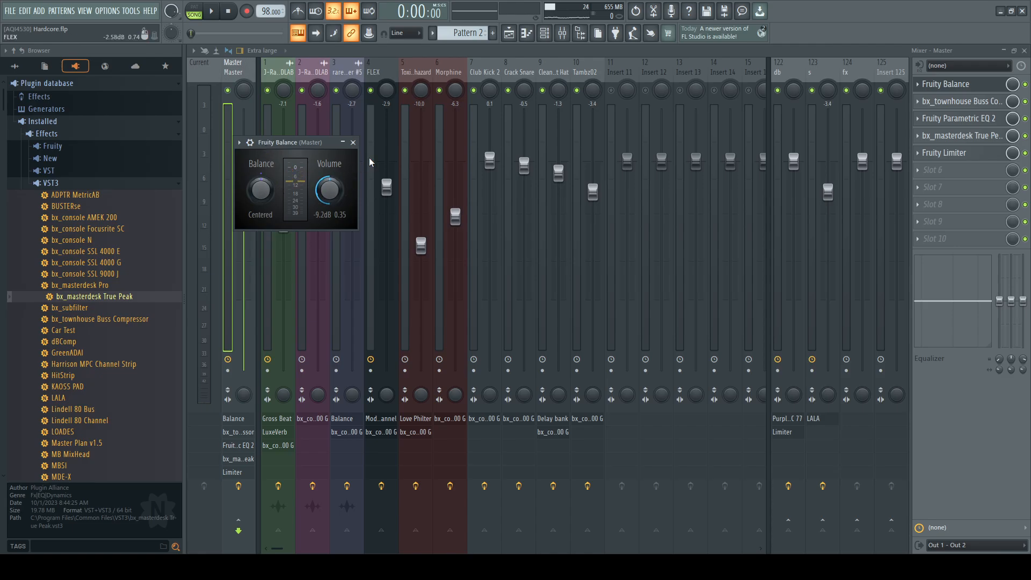
pyautogui.click(352, 142)
pyautogui.click(983, 103)
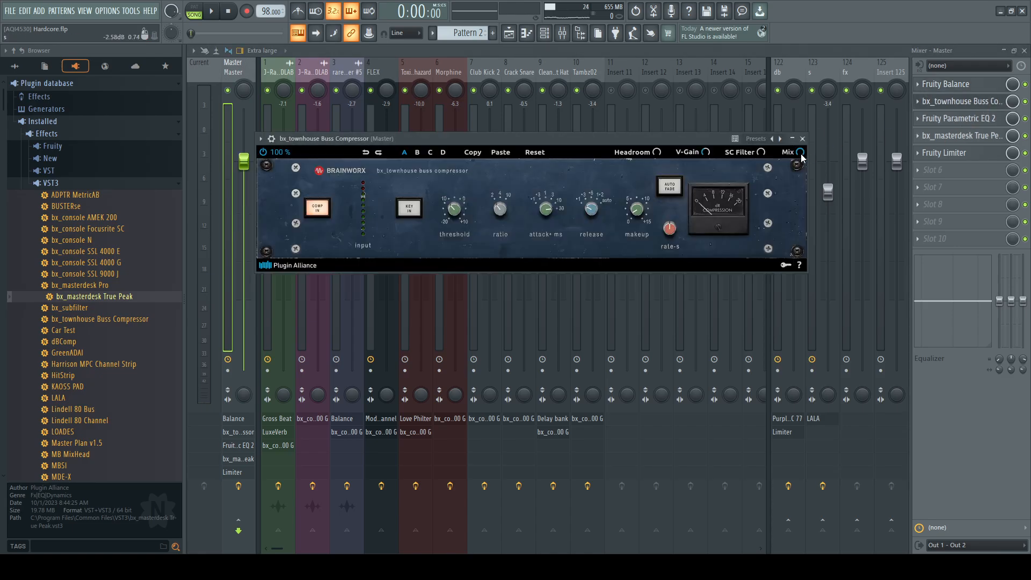
pyautogui.click(802, 139)
pyautogui.click(951, 85)
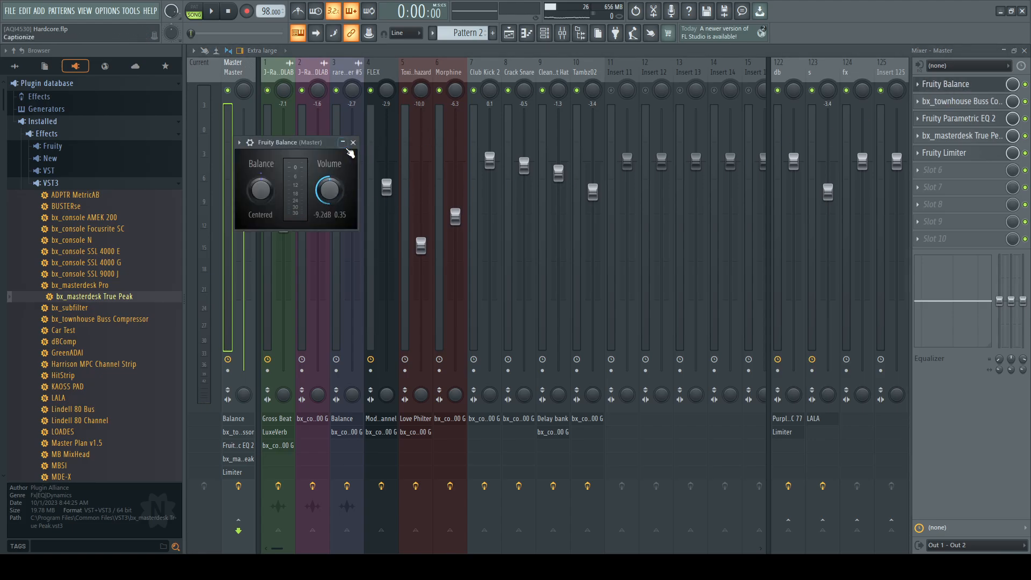
pyautogui.click(353, 143)
pyautogui.click(962, 101)
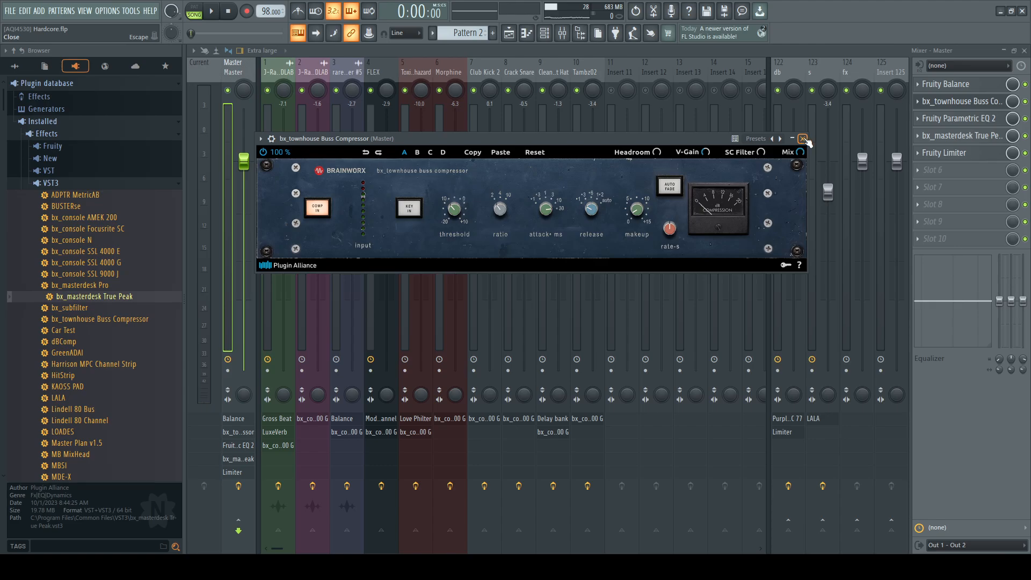
pyautogui.click(804, 139)
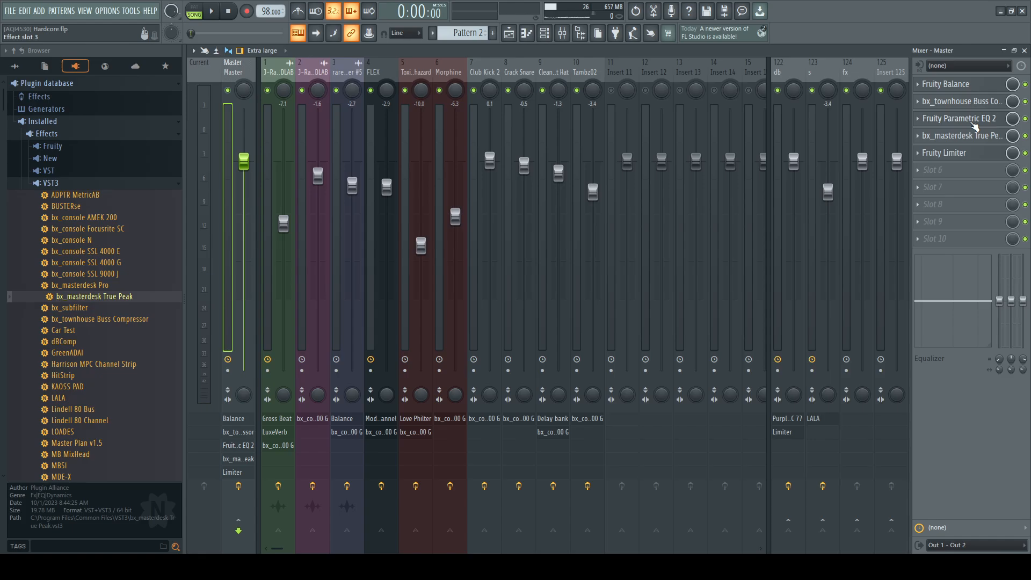
pyautogui.click(974, 124)
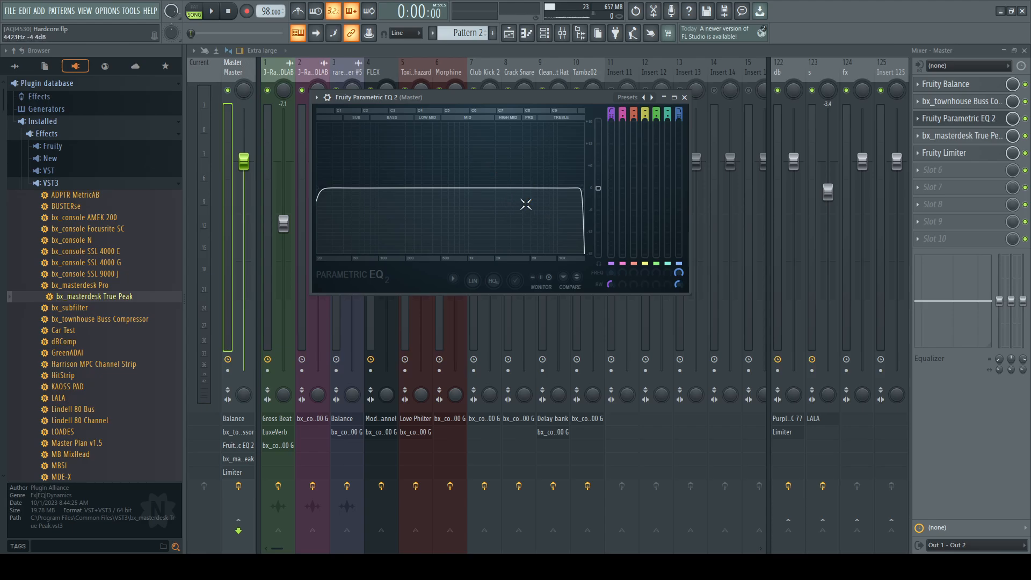
pyautogui.click(685, 98)
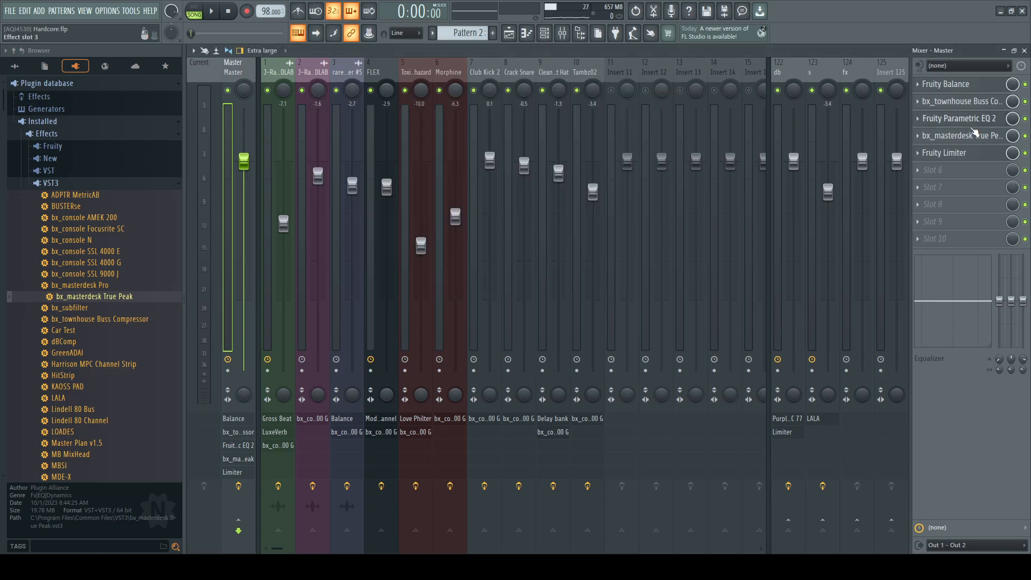
# Step: Enable Limiter Turbo and set Output Trim to -0.2 dB in bx_masterdesk True Peak, and check the Master's Fruity Limiter
pyautogui.click(962, 136)
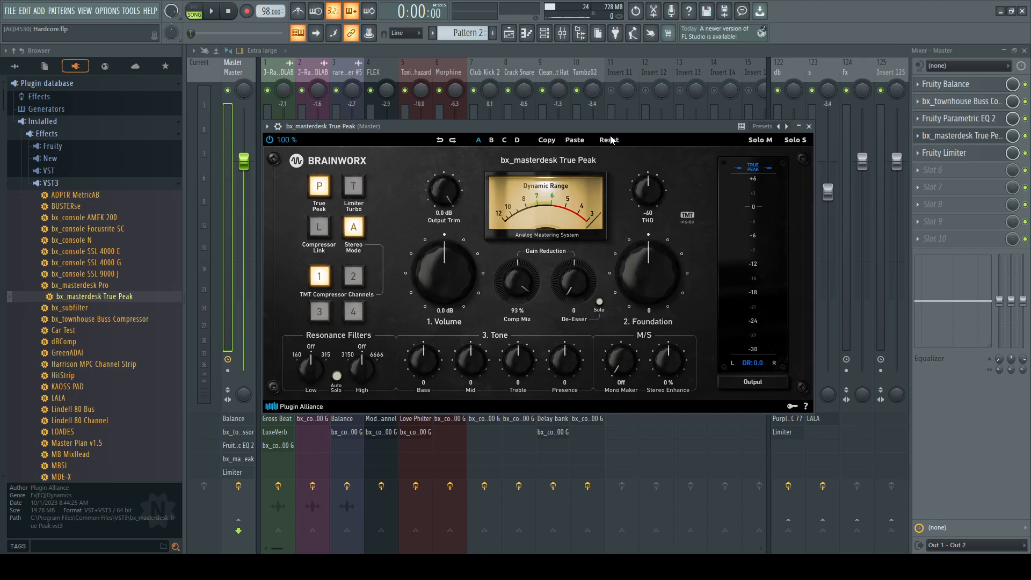
pyautogui.click(359, 188)
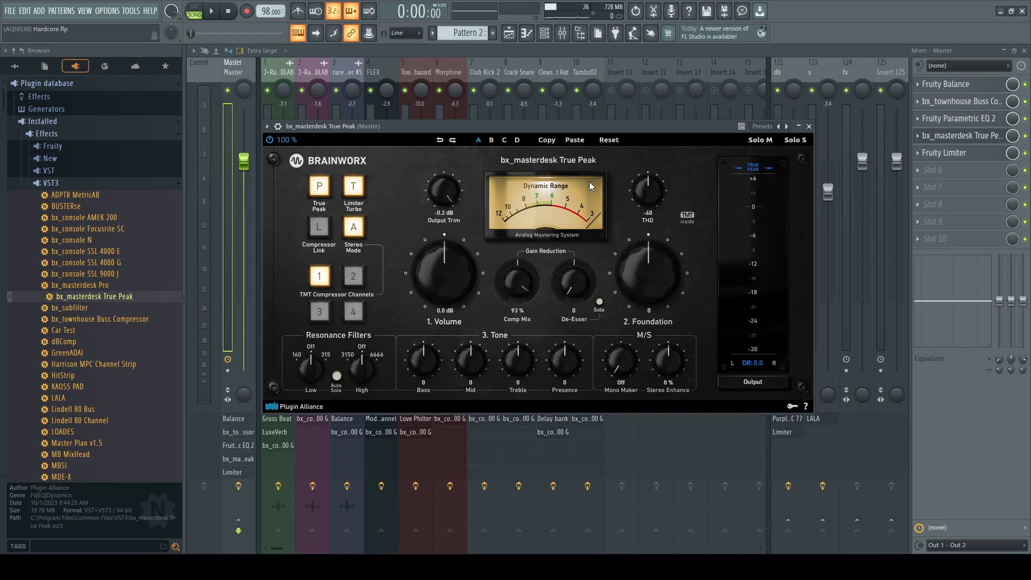
pyautogui.click(809, 126)
pyautogui.click(952, 155)
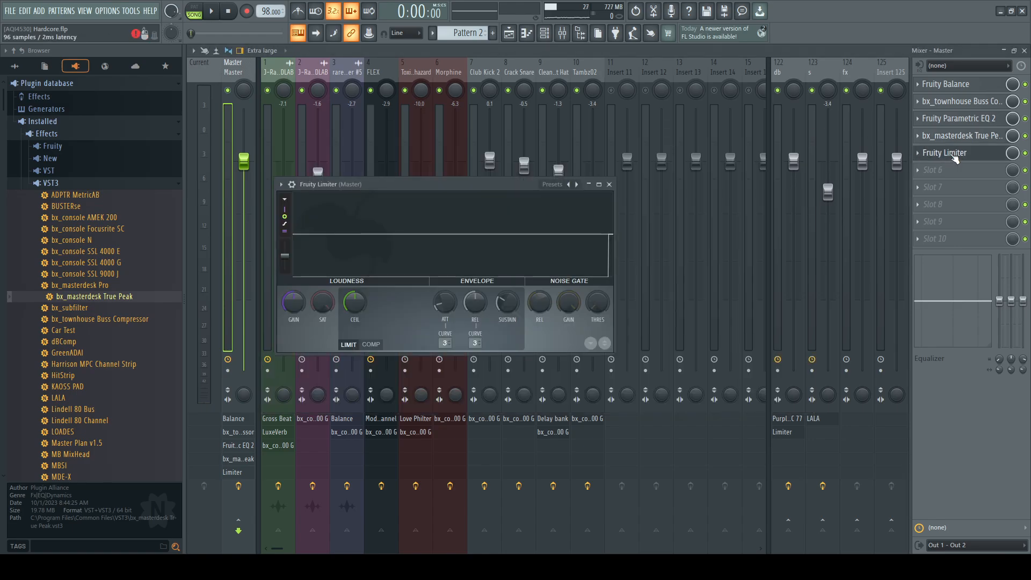
pyautogui.click(610, 185)
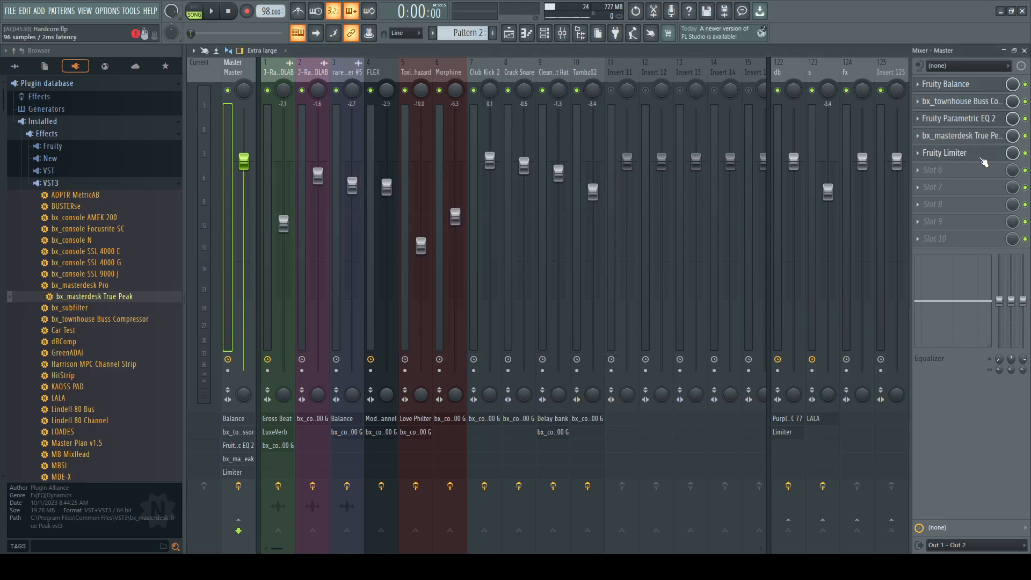
# Step: Start playback and raise the Volume of the Master's bx_masterdesk True Peak to 6.8 dB
pyautogui.click(971, 137)
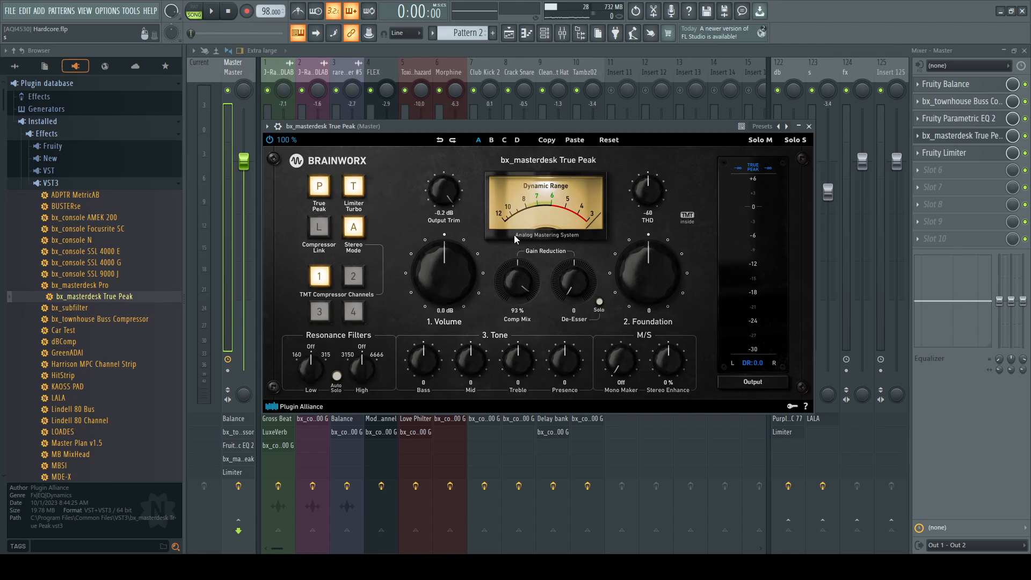
pyautogui.press('space')
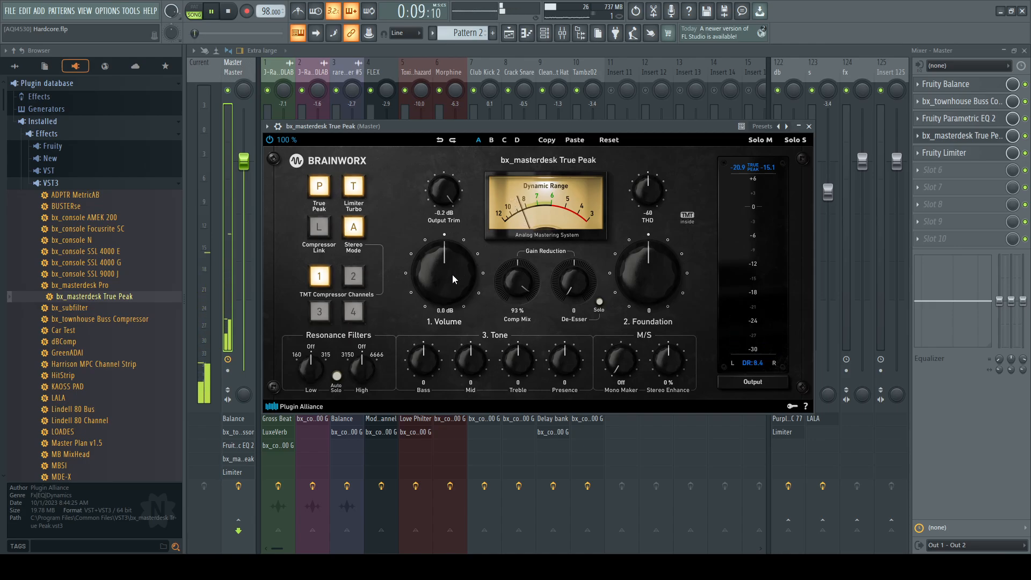
pyautogui.scroll(4, 443, 279)
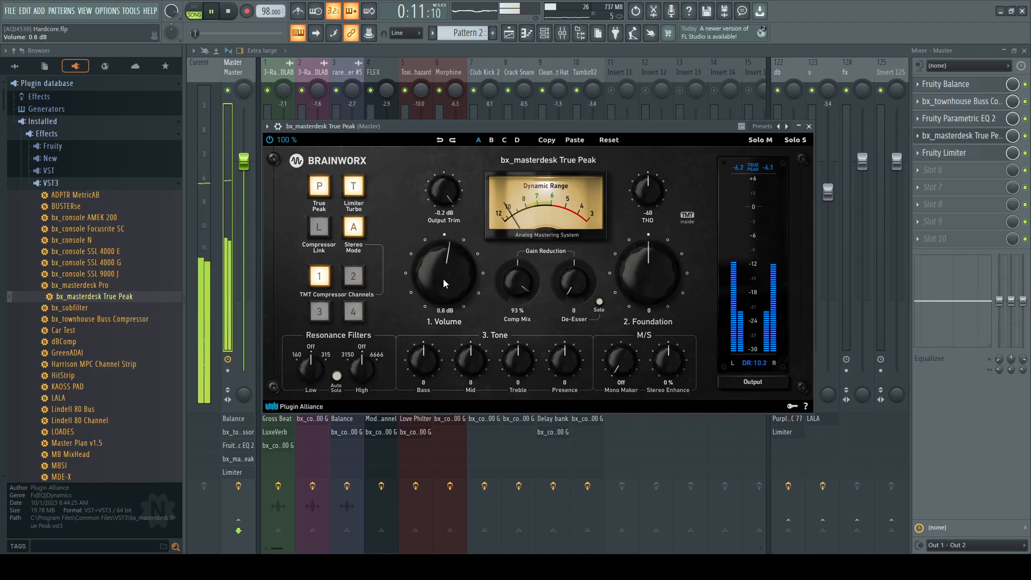
pyautogui.scroll(10, 445, 279)
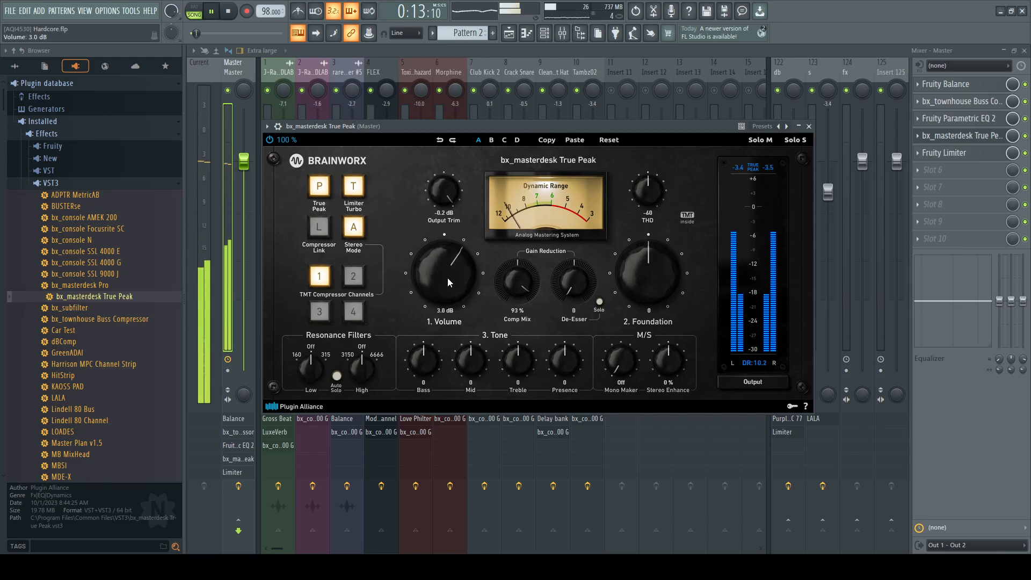
pyautogui.scroll(7, 447, 278)
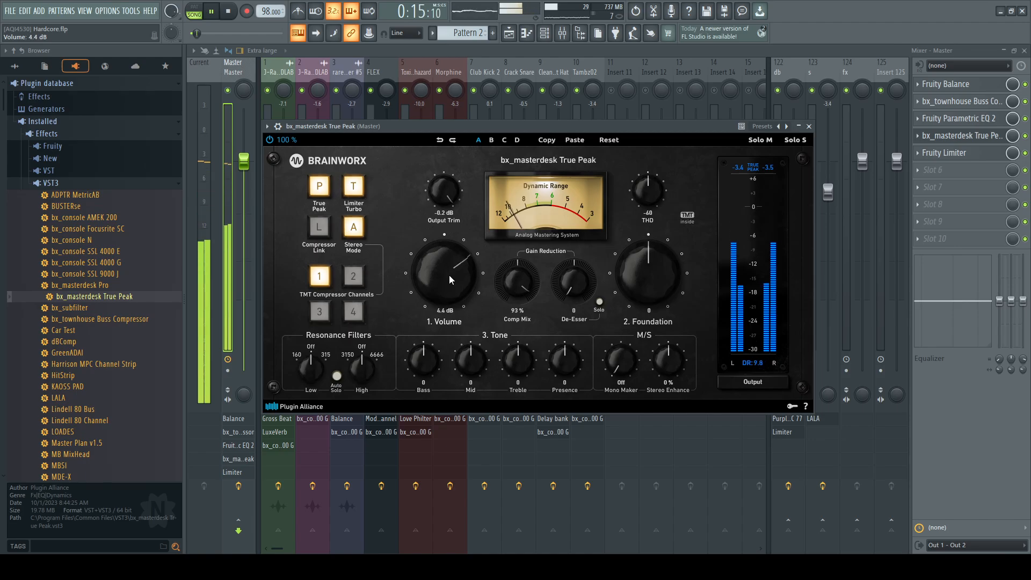
pyautogui.scroll(6, 449, 275)
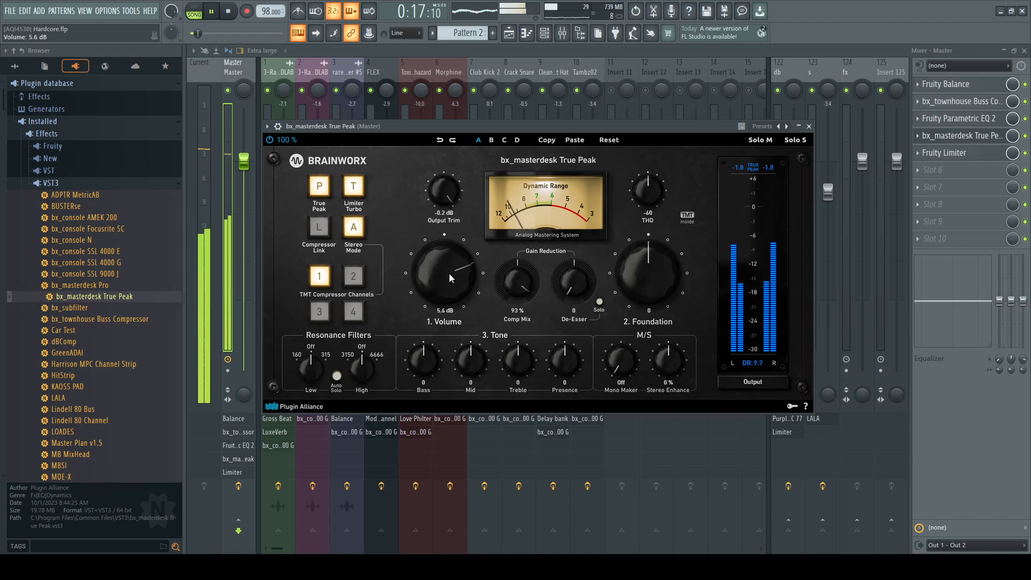
pyautogui.scroll(4, 450, 275)
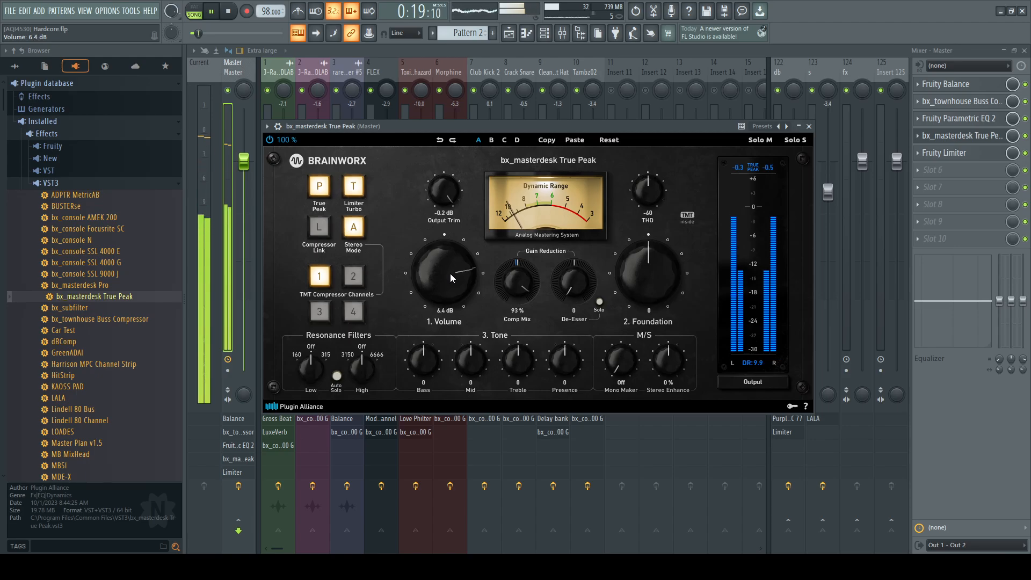
pyautogui.scroll(2, 450, 273)
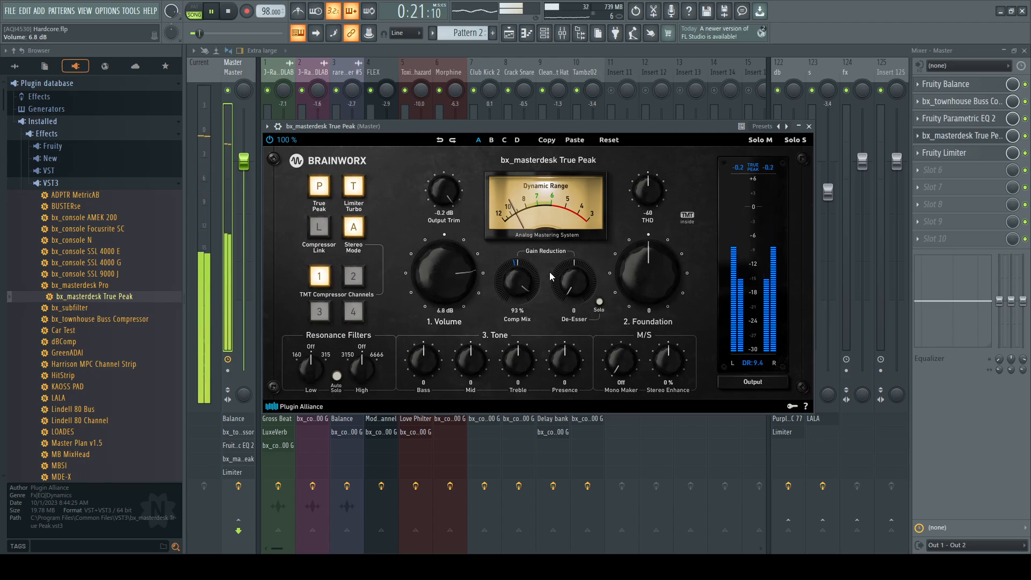
# Step: Set the De-Esser to 60 and Foundation to 2 in bx_masterdesk True Peak
pyautogui.scroll(6, 570, 276)
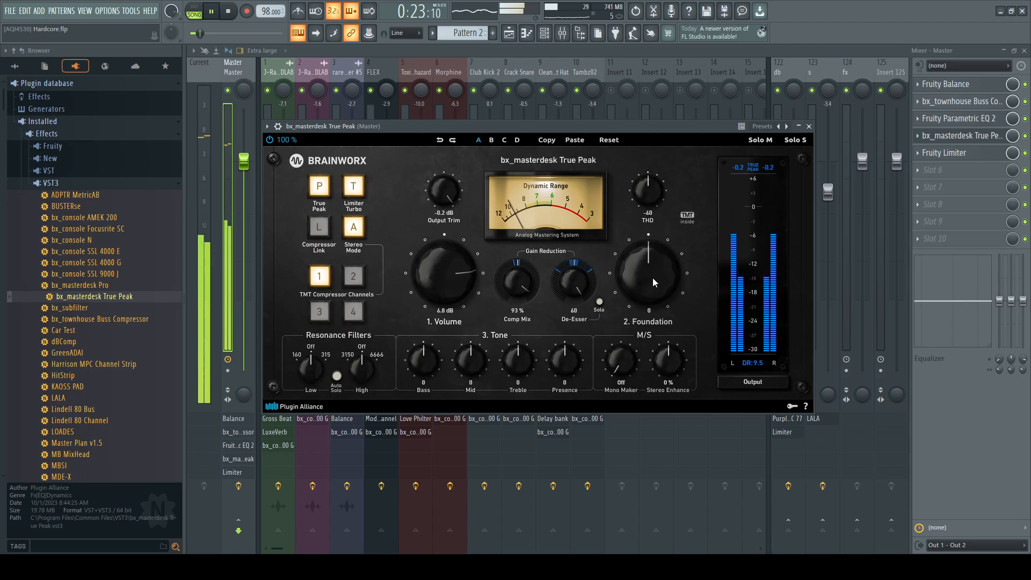
pyautogui.scroll(1, 650, 271)
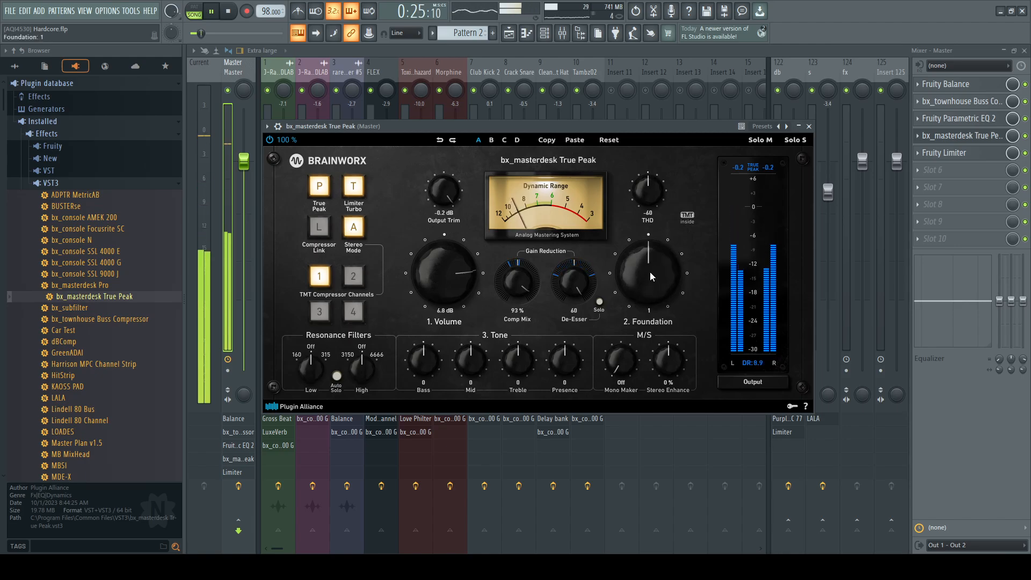
pyautogui.scroll(1, 650, 270)
# Step: Set the Tone controls in bx_masterdesk True Peak to Bass 3, Mid 1, Treble -1 and Presence 1
pyautogui.scroll(3, 423, 361)
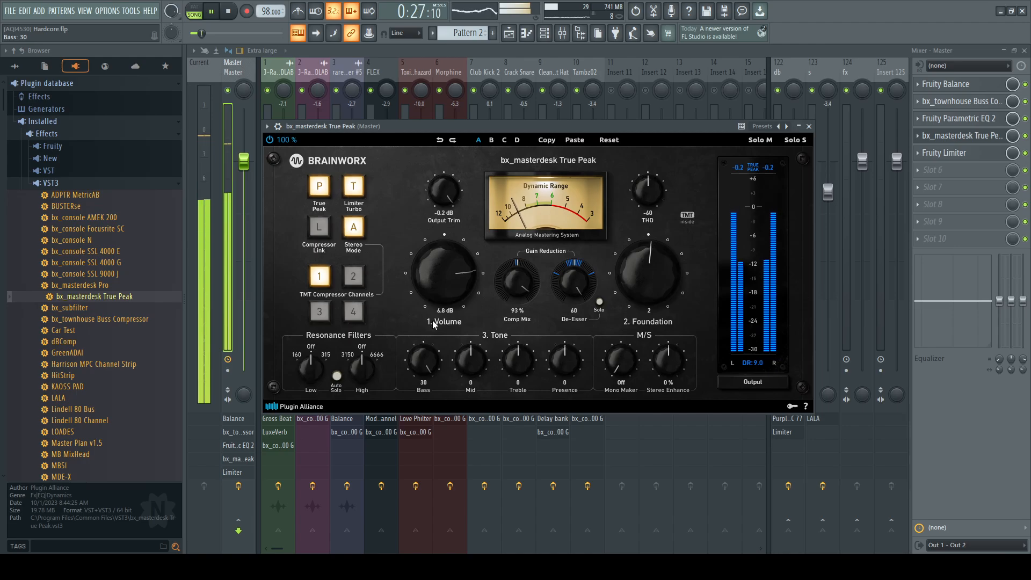
pyautogui.scroll(-5, 429, 362)
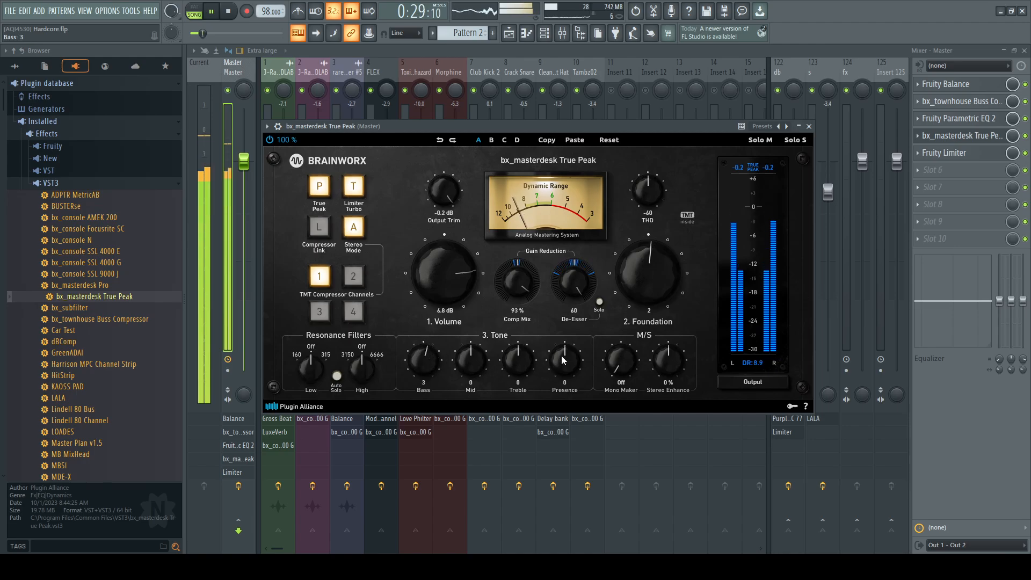
pyautogui.moveTo(563, 367); pyautogui.dragTo(558, 407)
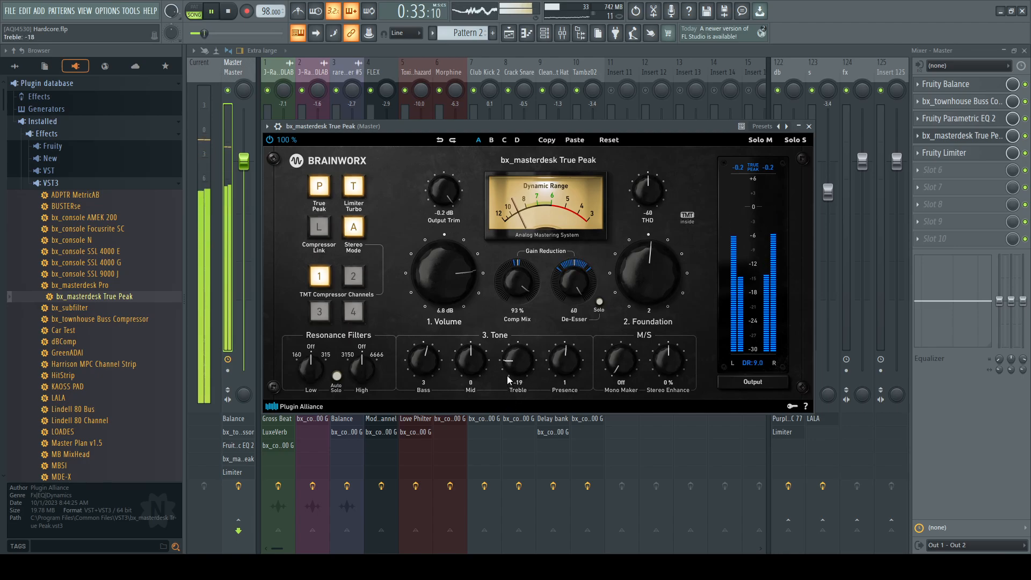
pyautogui.moveTo(509, 379); pyautogui.dragTo(512, 360)
pyautogui.scroll(1, 514, 361)
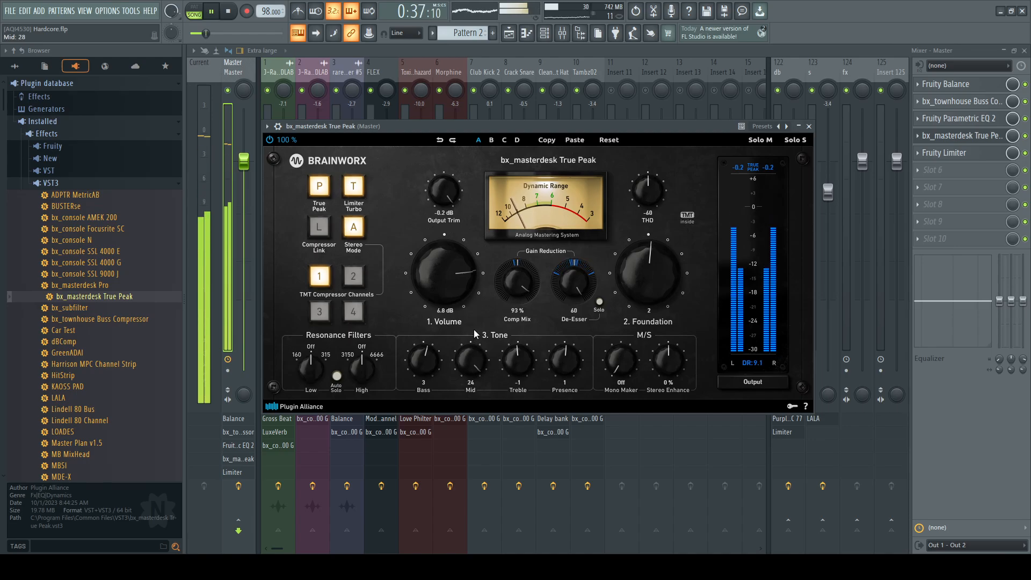
pyautogui.moveTo(471, 352); pyautogui.dragTo(469, 361)
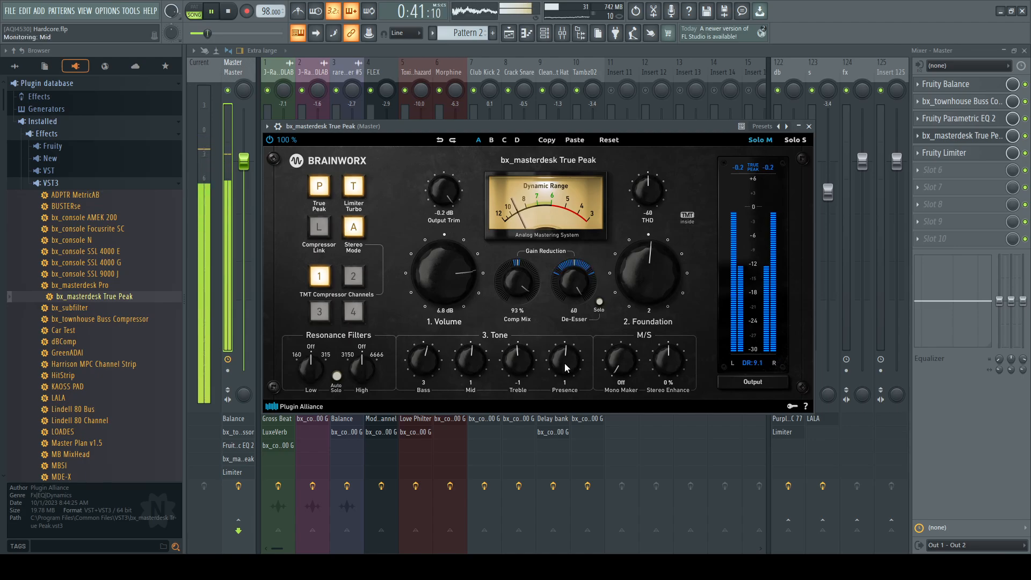
# Step: Audition the side and mid signals in solo, set Treble to -1 and Presence to -2, and return to stereo monitoring
pyautogui.click(795, 140)
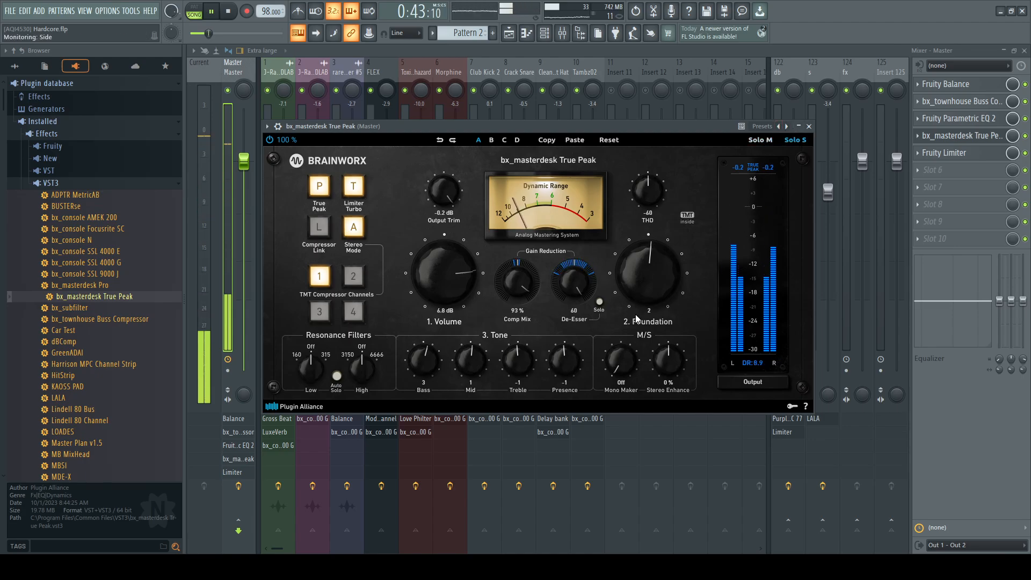
pyautogui.scroll(-1, 521, 359)
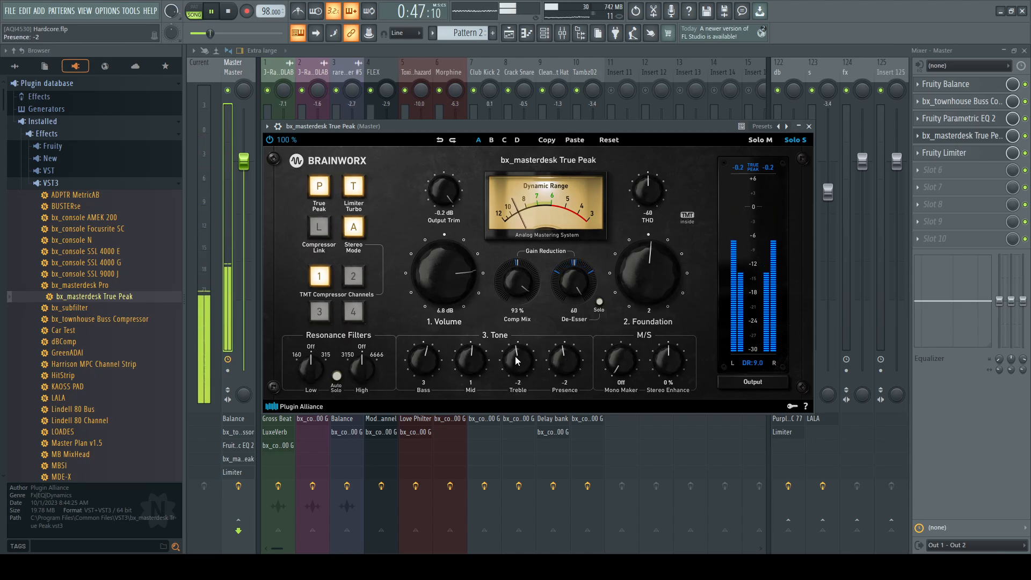
pyautogui.click(799, 141)
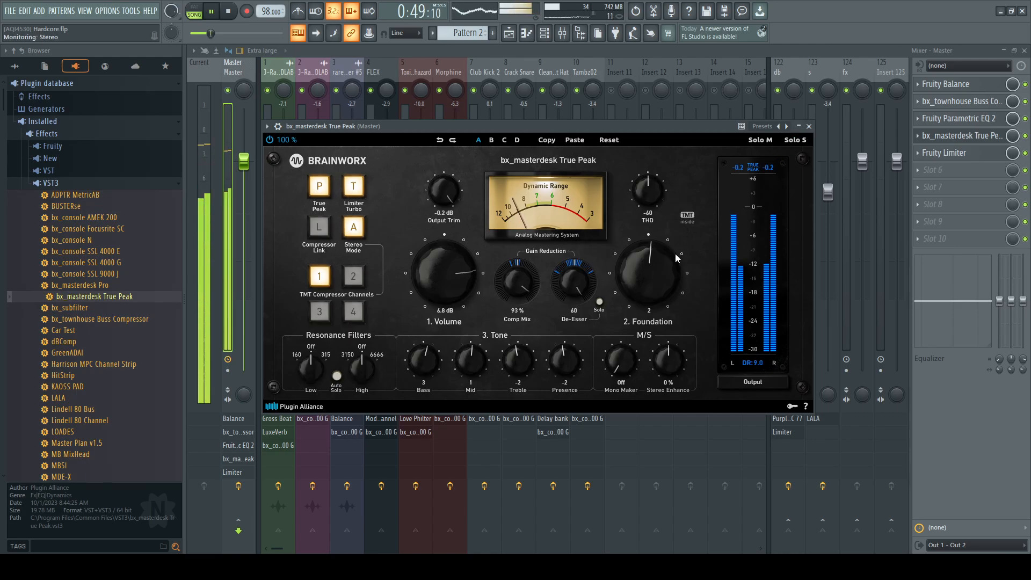
pyautogui.scroll(1, 568, 365)
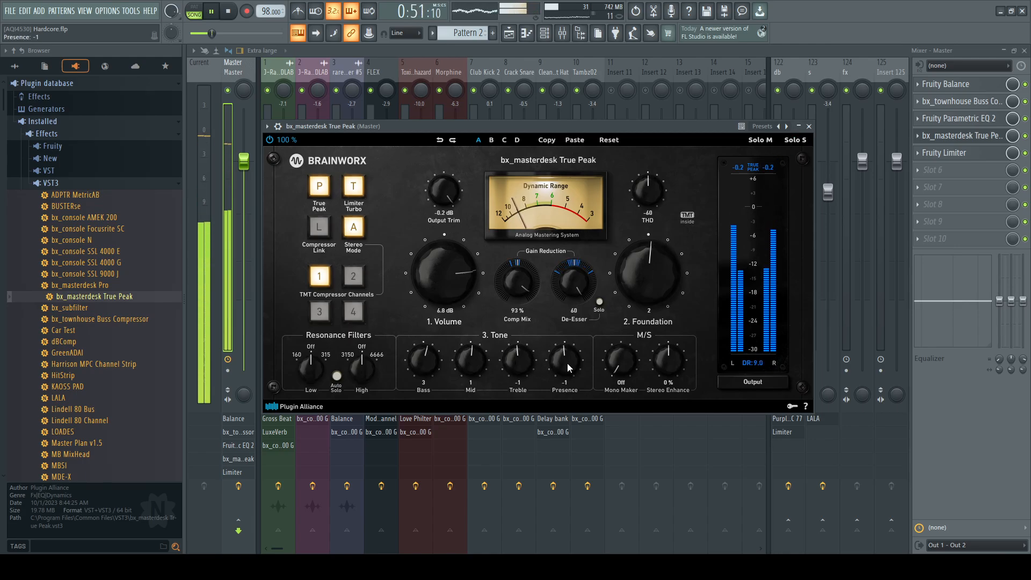
pyautogui.scroll(-1, 519, 370)
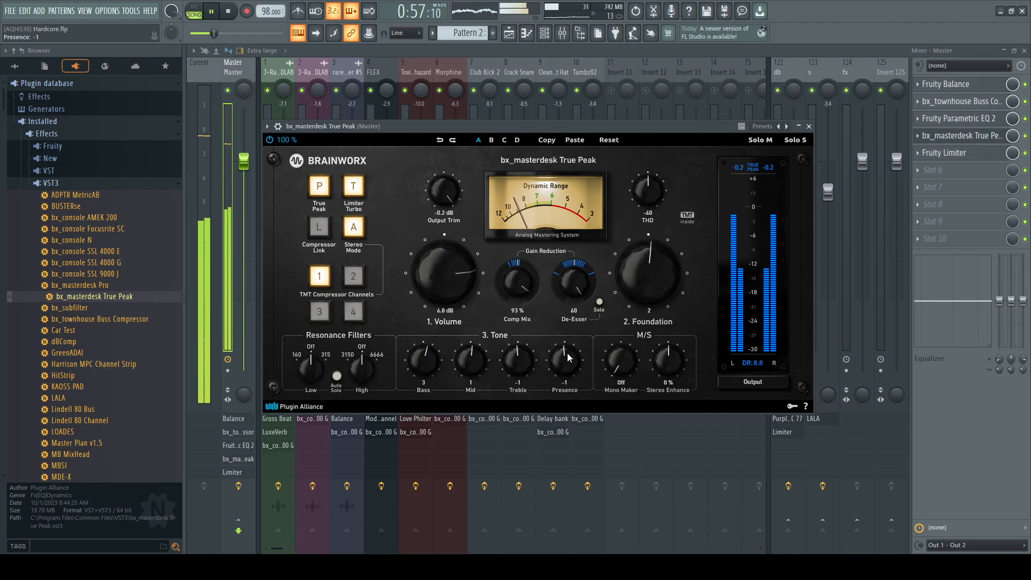
pyautogui.click(760, 140)
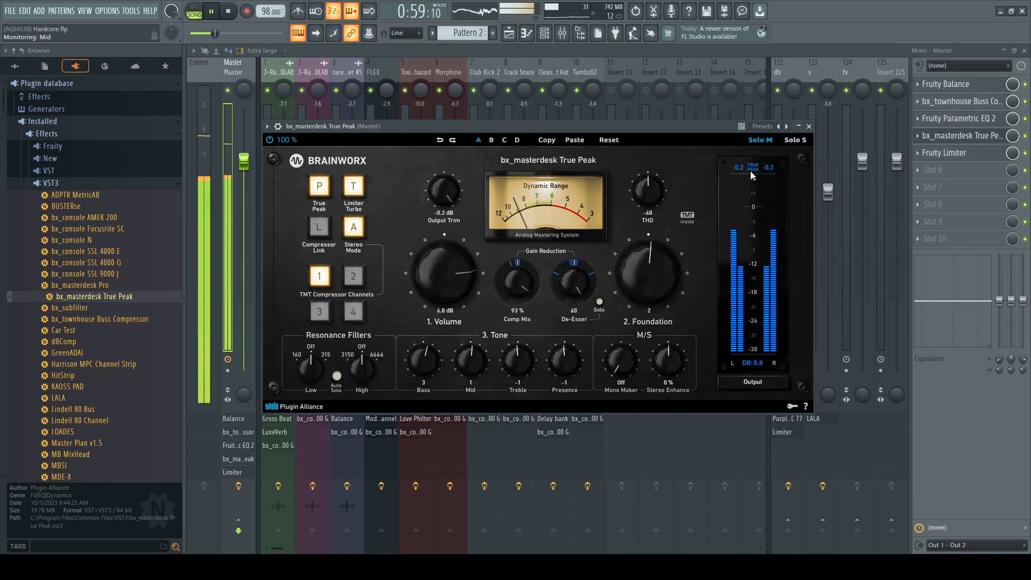
pyautogui.scroll(-1, 582, 368)
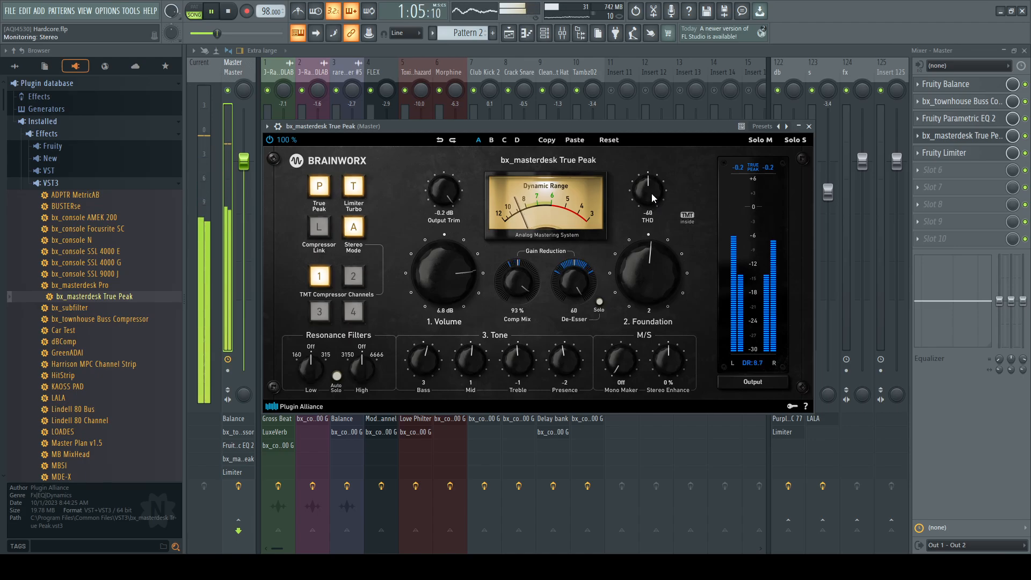
# Step: Set THD to -50, compare TMT Compressor Channels 2, 3 and 4, return to channel 1, and close bx_masterdesk True Peak
pyautogui.scroll(7, 656, 185)
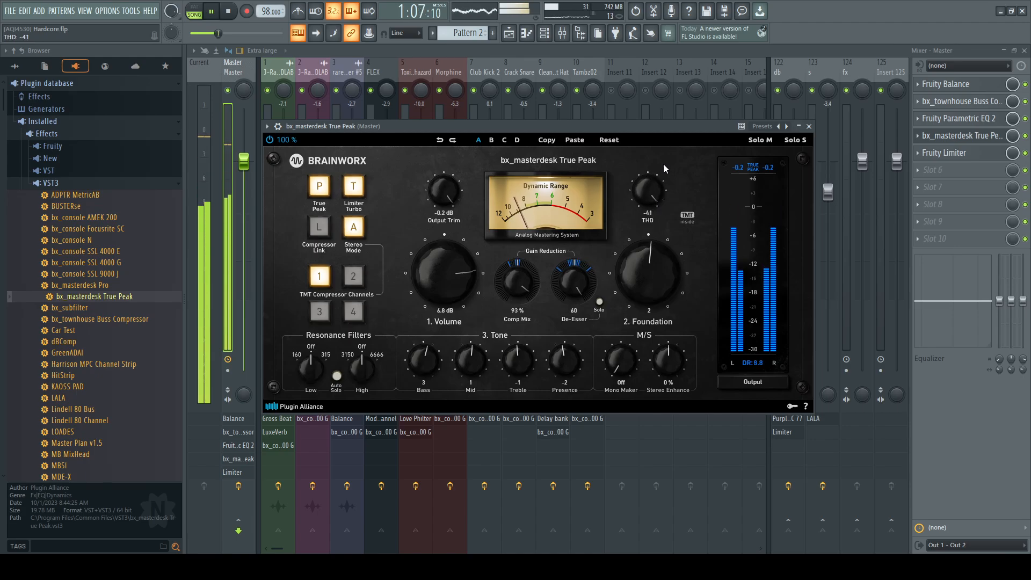
pyautogui.scroll(-2, 665, 186)
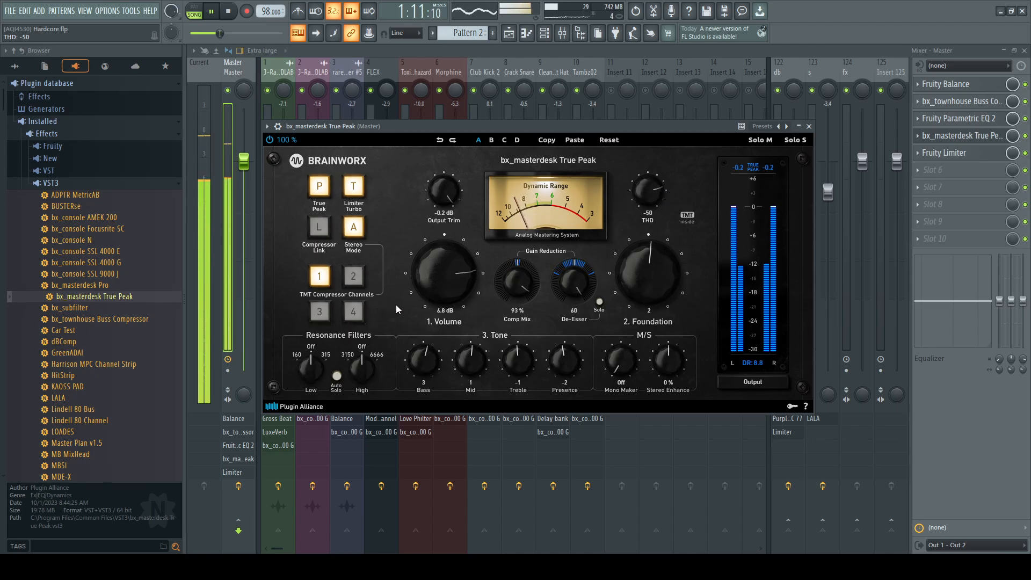
pyautogui.click(354, 276)
pyautogui.click(319, 312)
pyautogui.click(360, 314)
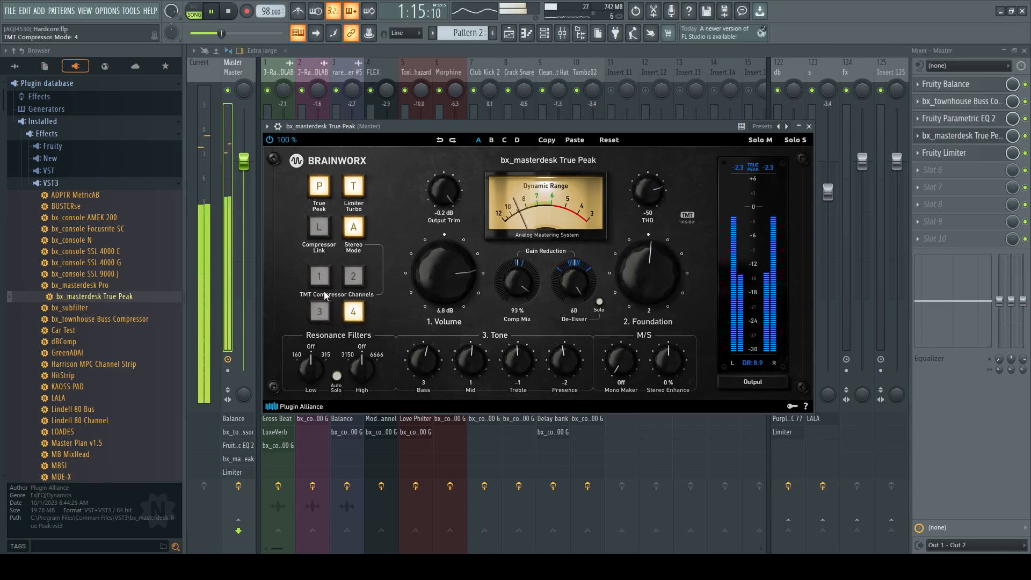
pyautogui.click(324, 278)
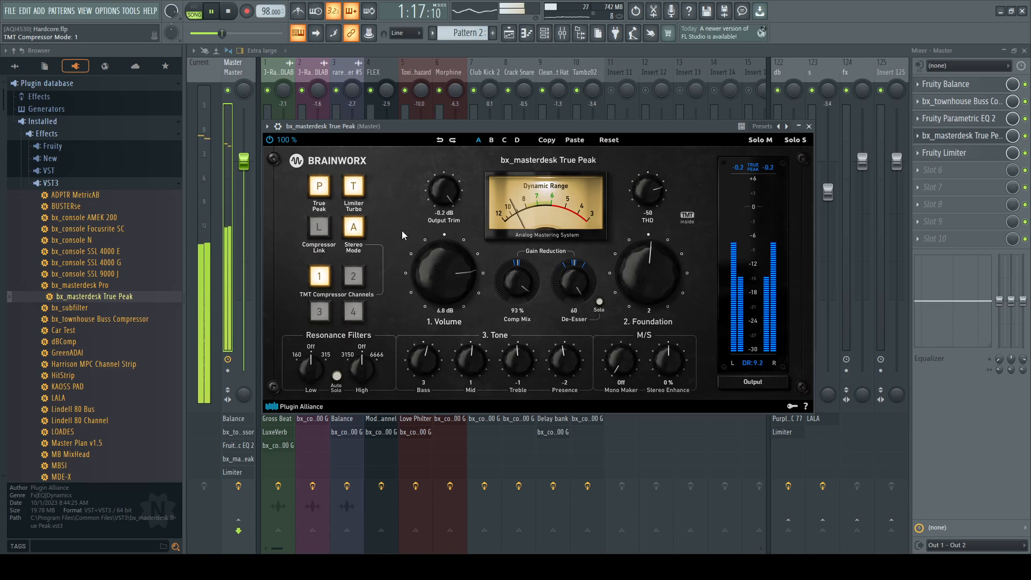
pyautogui.click(809, 127)
# Step: Fine-tune the Gain of the Master's Fruity Limiter during playback, trying small boosts between 0.2 and 0.7 dB, and close the limiter
pyautogui.click(945, 153)
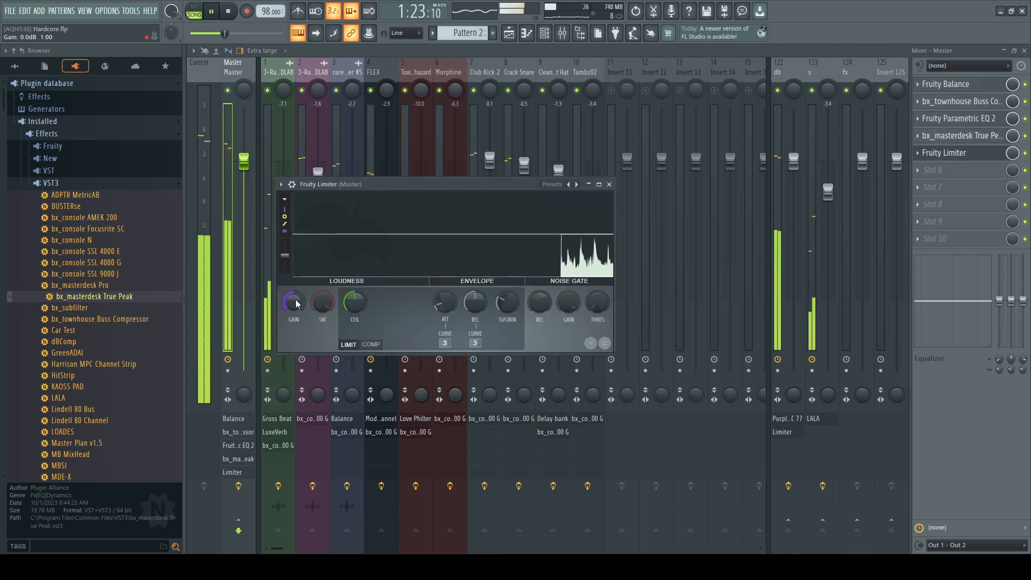
pyautogui.scroll(1, 293, 302)
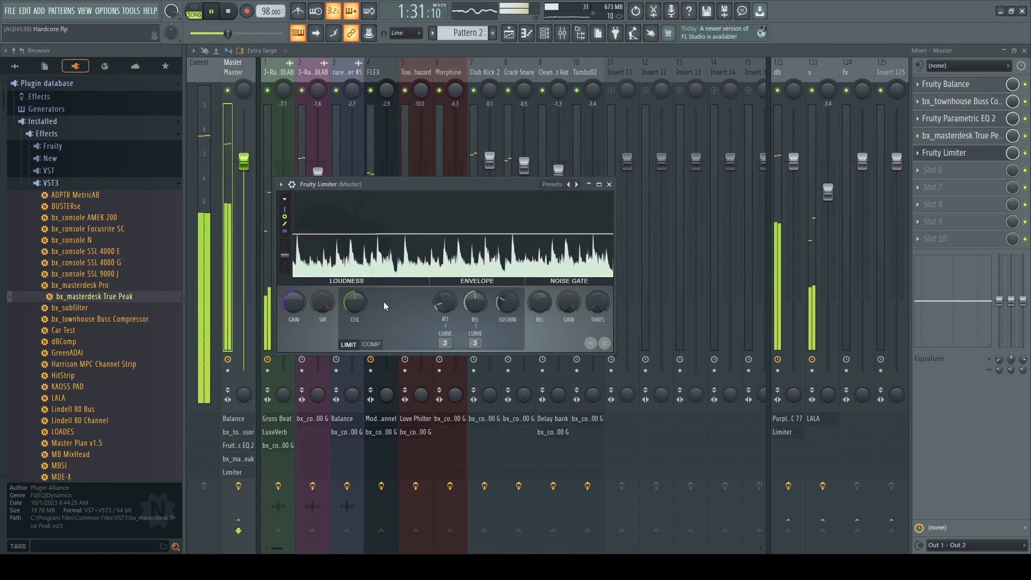
pyautogui.moveTo(294, 306); pyautogui.dragTo(294, 298)
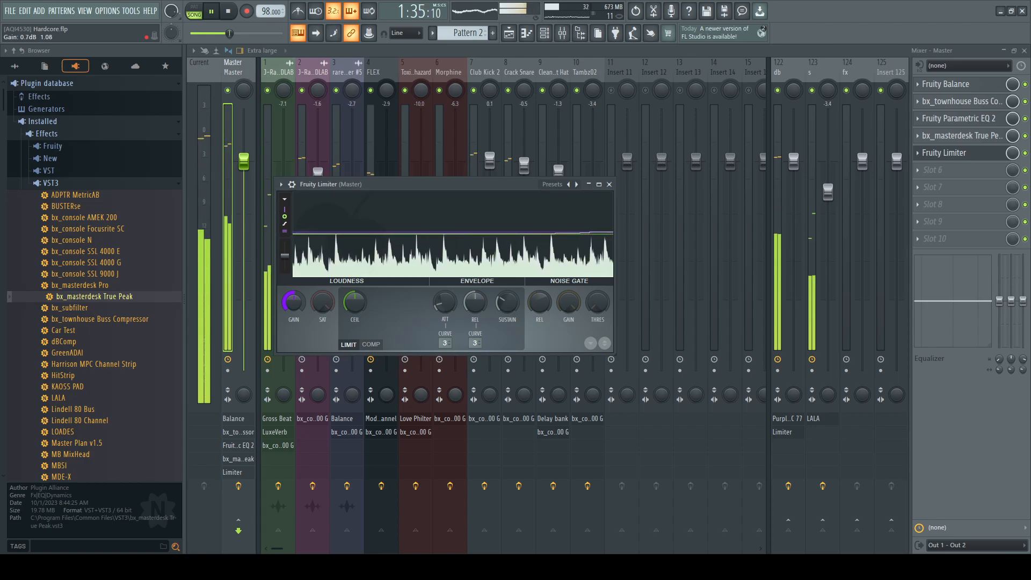
pyautogui.moveTo(294, 298); pyautogui.dragTo(293, 306)
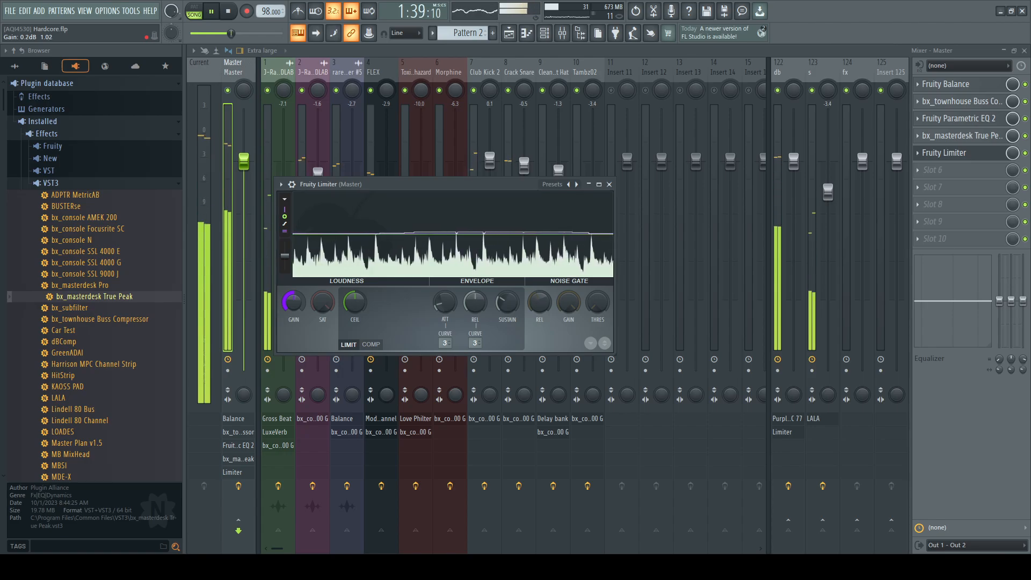
pyautogui.moveTo(294, 306)
pyautogui.mouseDown()
pyautogui.moveTo(294, 290)
pyautogui.moveTo(294, 299)
pyautogui.mouseUp()
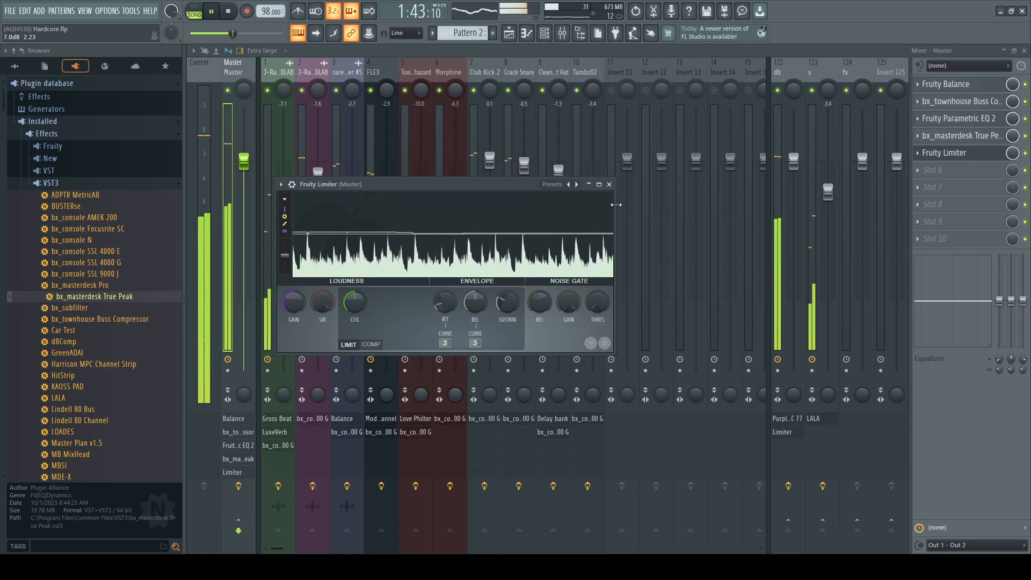
pyautogui.moveTo(294, 300); pyautogui.dragTo(299, 310)
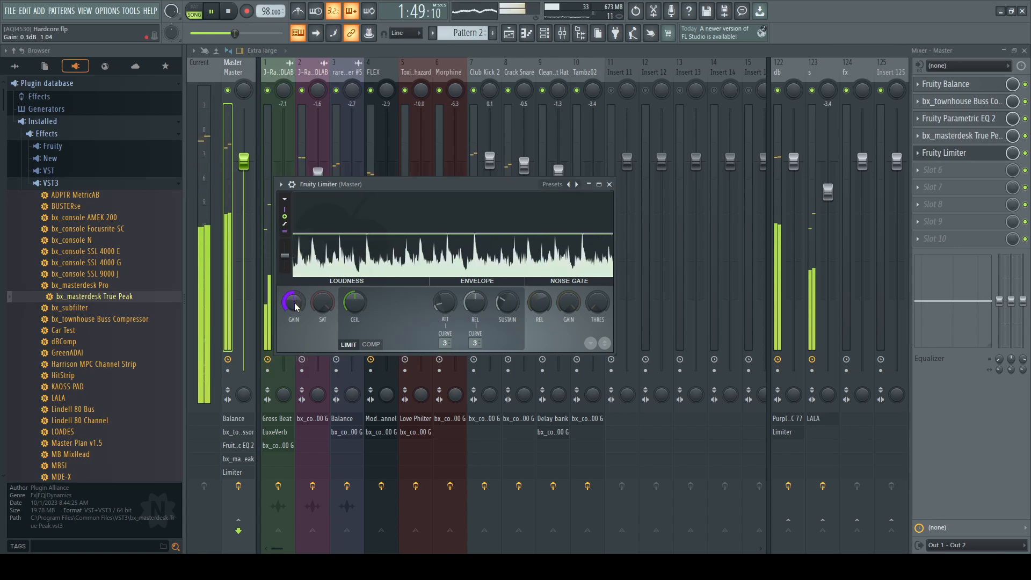
pyautogui.moveTo(294, 303); pyautogui.dragTo(295, 300)
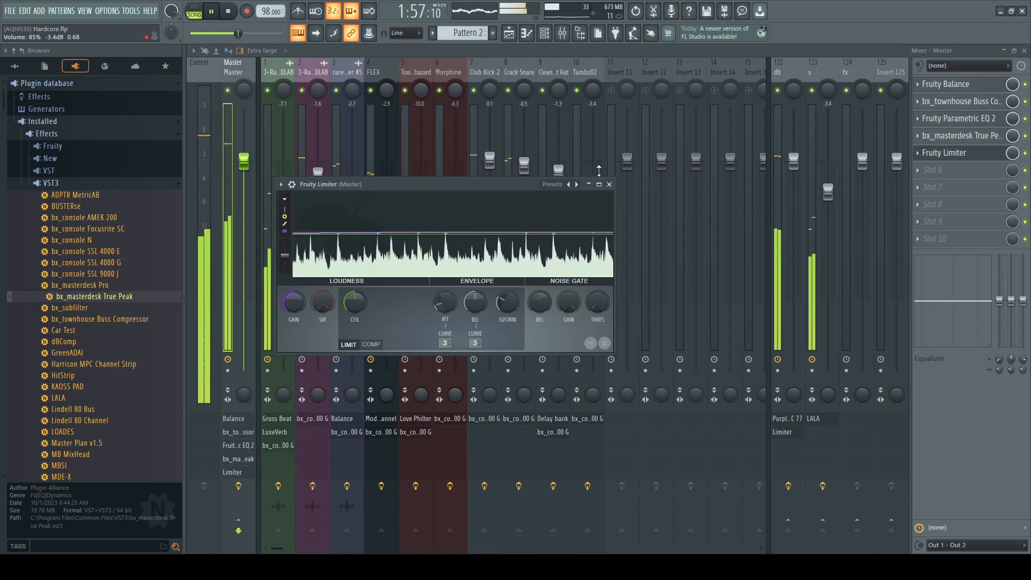
pyautogui.press('Escape')
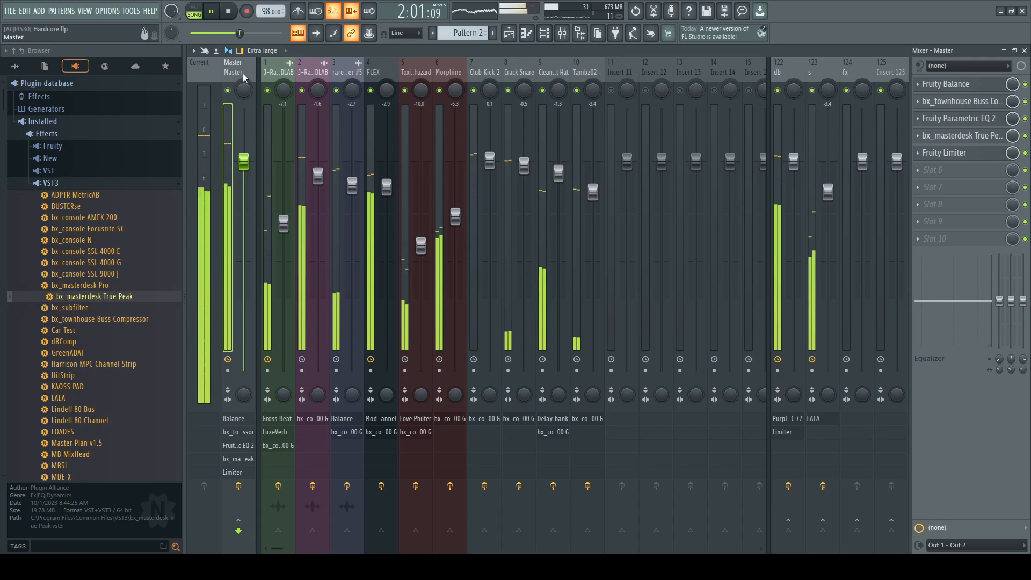
# Step: Load Fruity Parametric EQ 2 in the Master's slot 6 to check the spectrum, and remove it from the chain
pyautogui.click(954, 172)
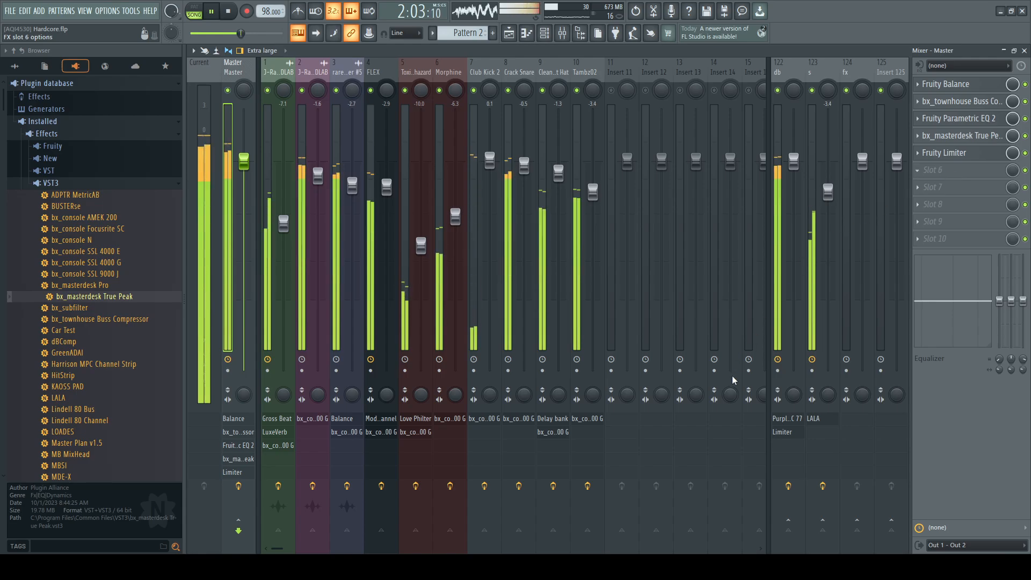
pyautogui.click(739, 412)
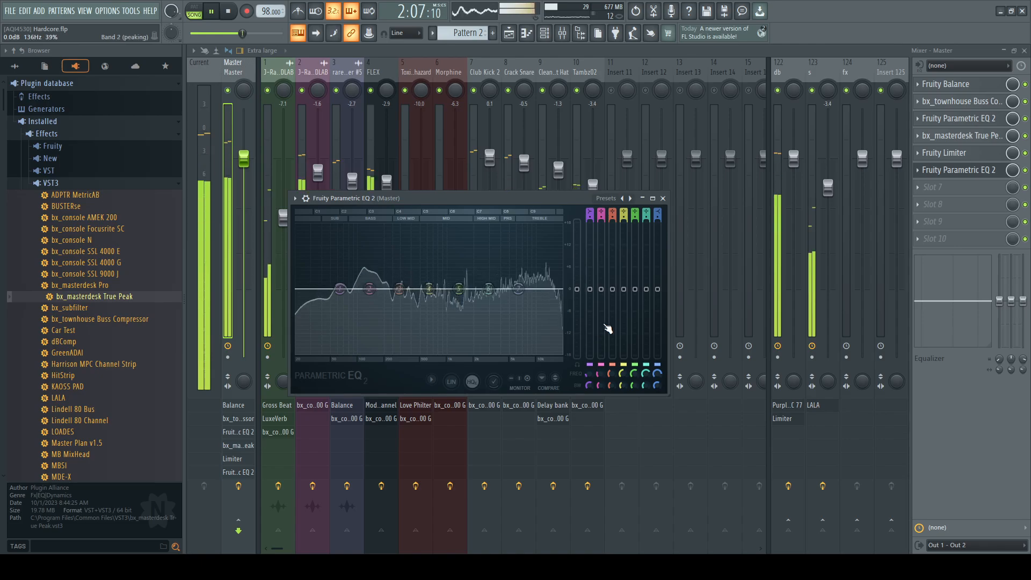
pyautogui.click(664, 198)
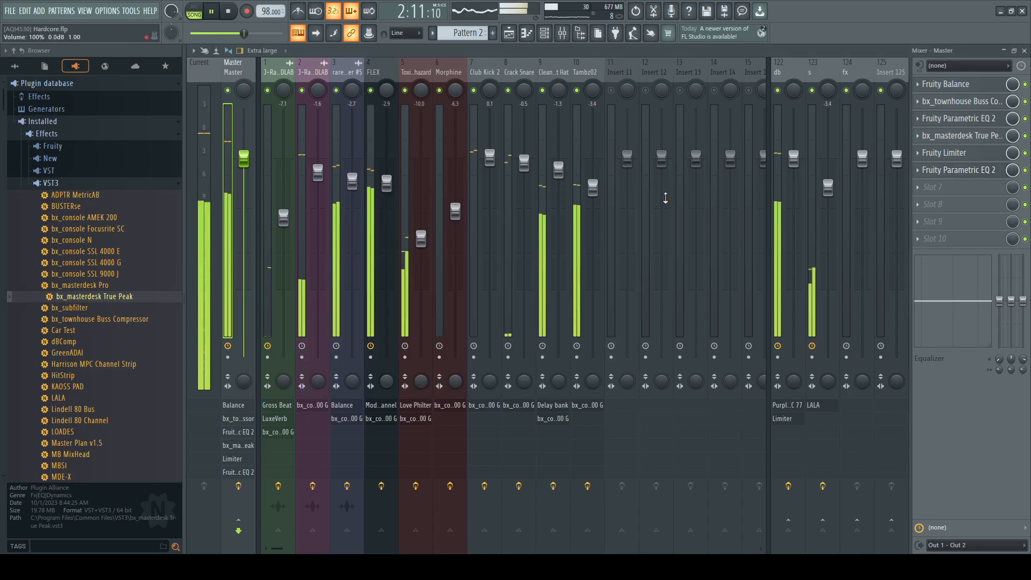
pyautogui.click(932, 192)
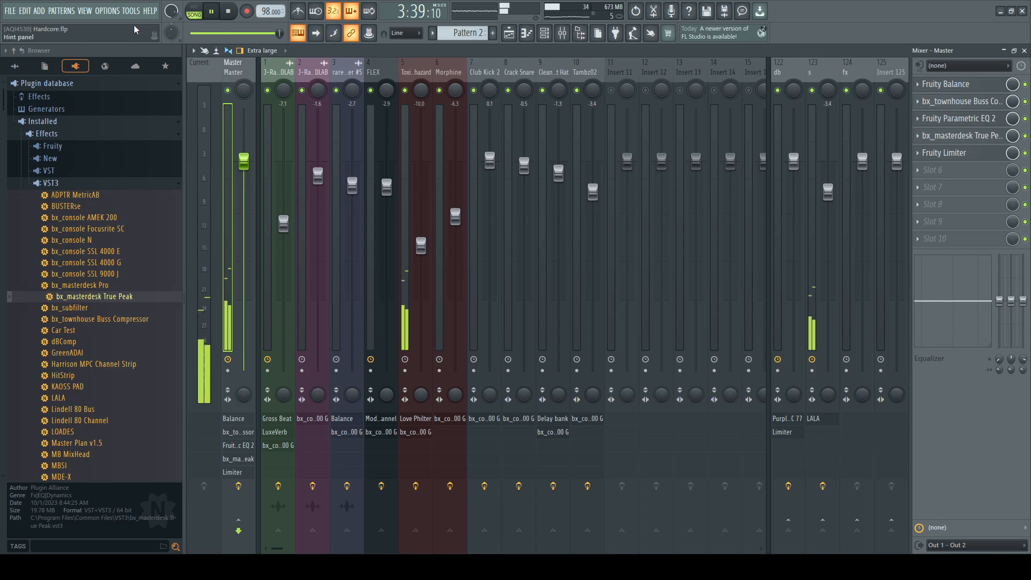
# Step: Stop playback and review the LuxeVerb settings on the piano stab track and the Model N Channel settings on the FLEX track
pyautogui.click(231, 13)
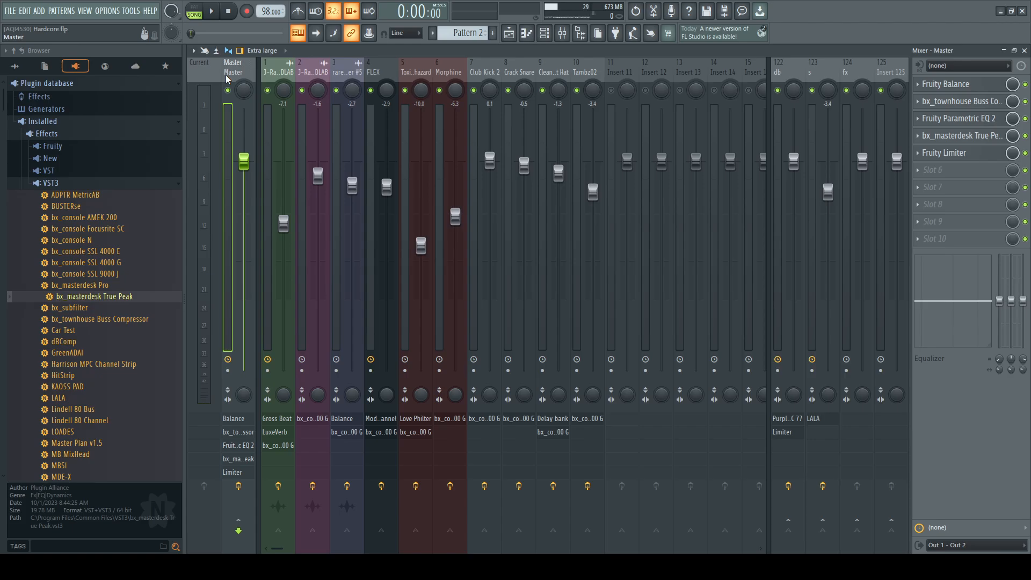
pyautogui.click(277, 81)
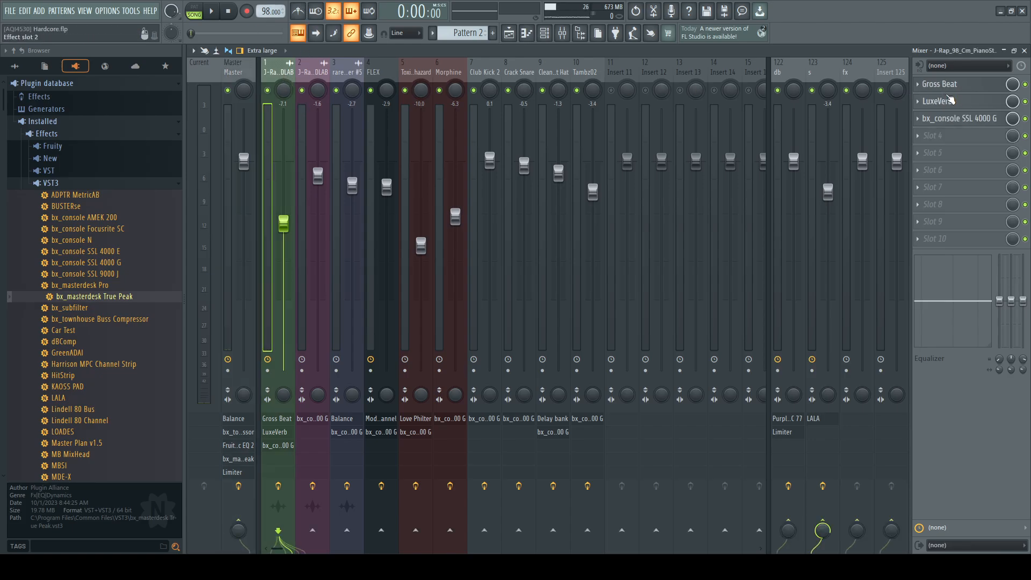
pyautogui.click(950, 100)
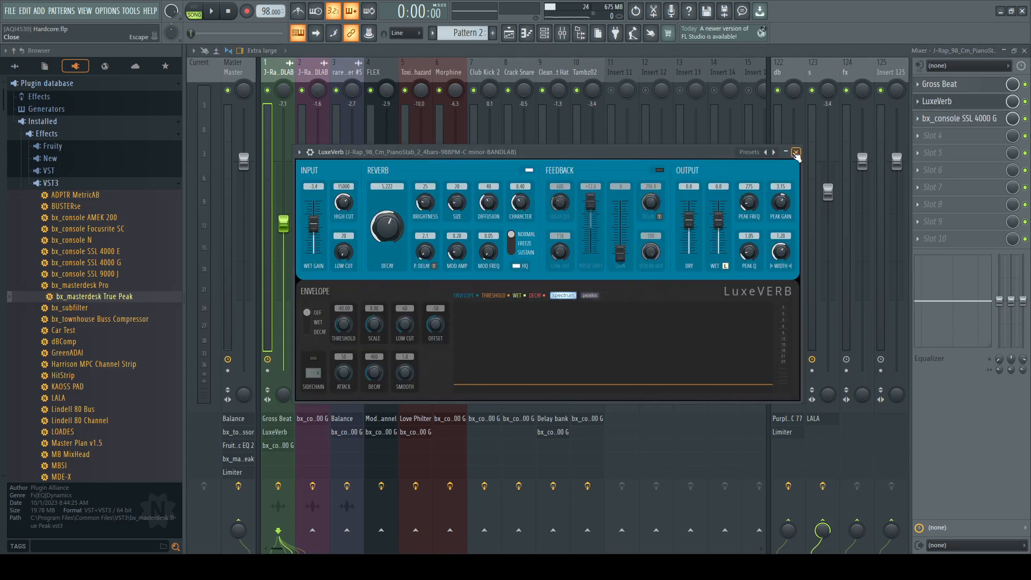
pyautogui.click(797, 154)
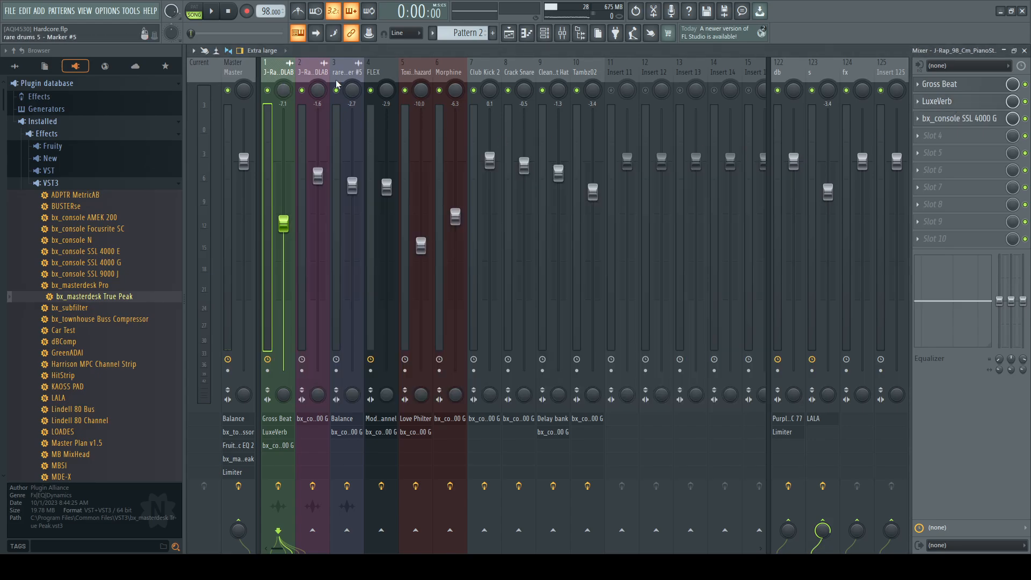
pyautogui.click(386, 78)
pyautogui.click(976, 85)
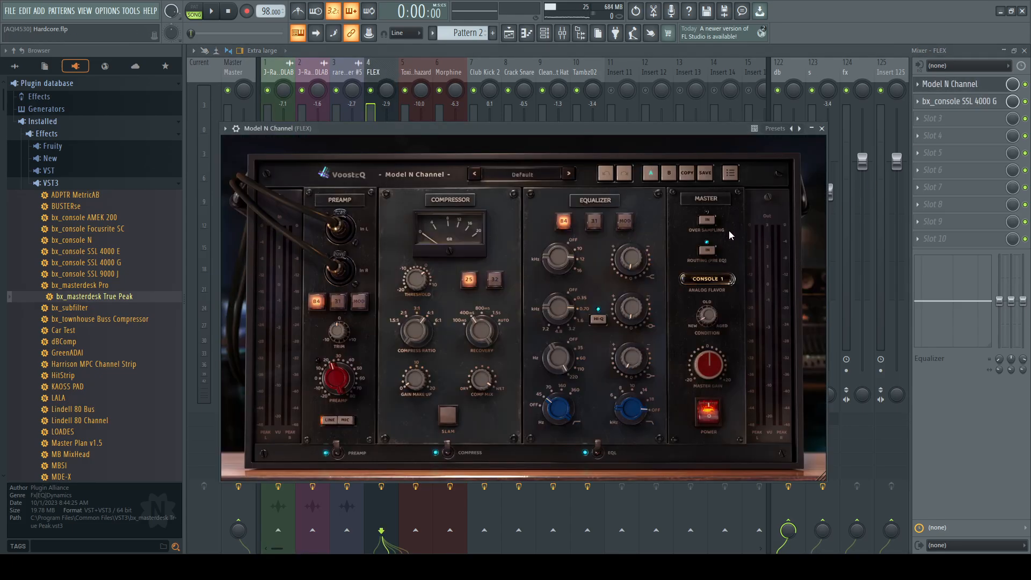
pyautogui.click(822, 129)
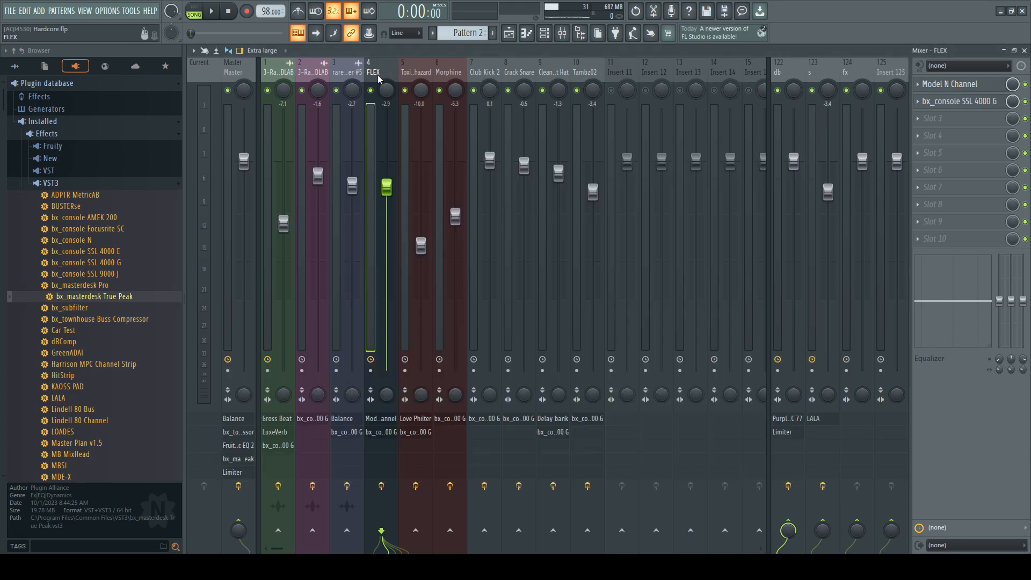
pyautogui.click(962, 86)
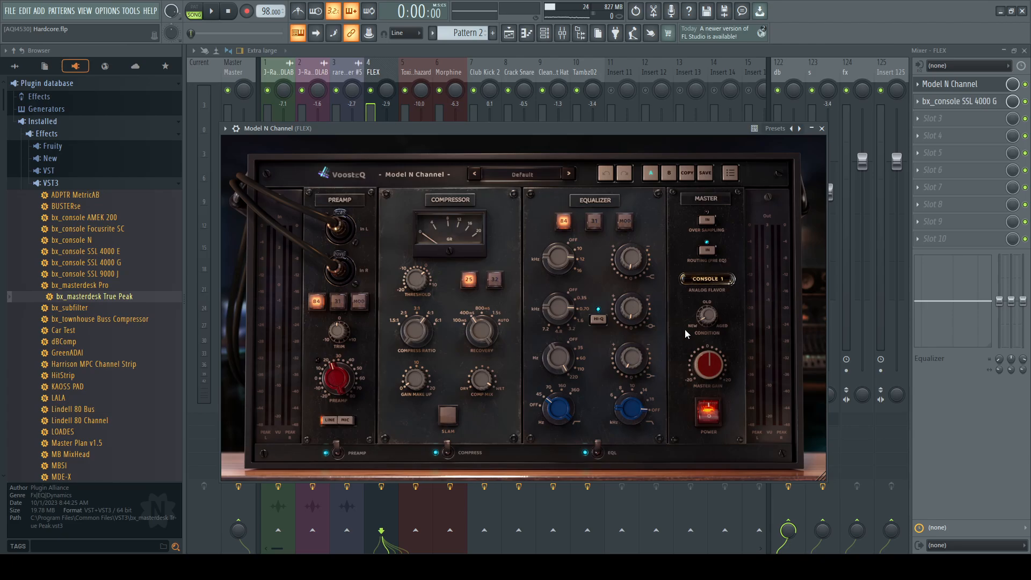
# Step: Close Model N Channel and review the bx_townhouse Buss Compressor settings on the Master track
pyautogui.click(822, 128)
pyautogui.click(232, 75)
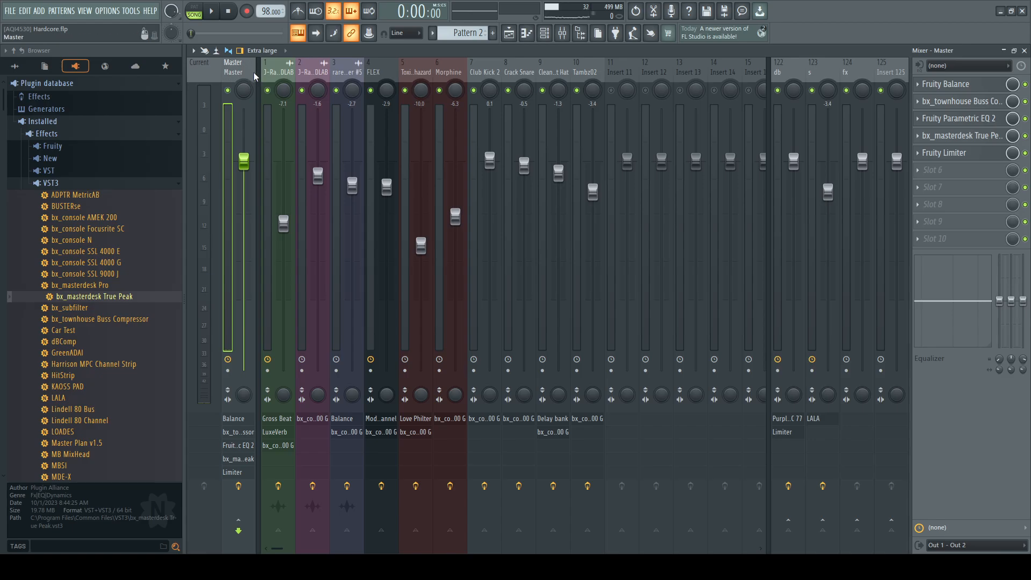
pyautogui.click(966, 104)
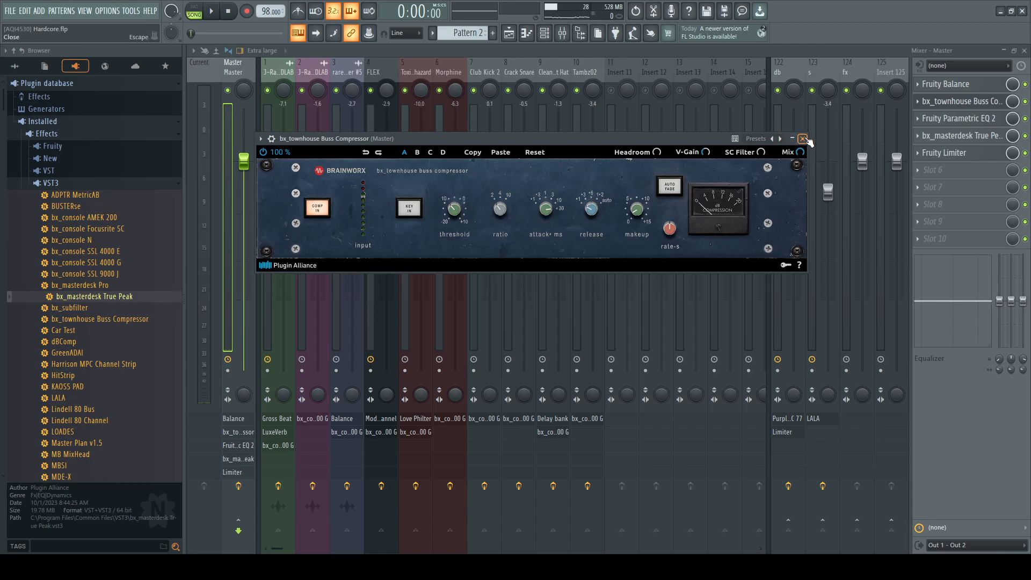
pyautogui.click(803, 139)
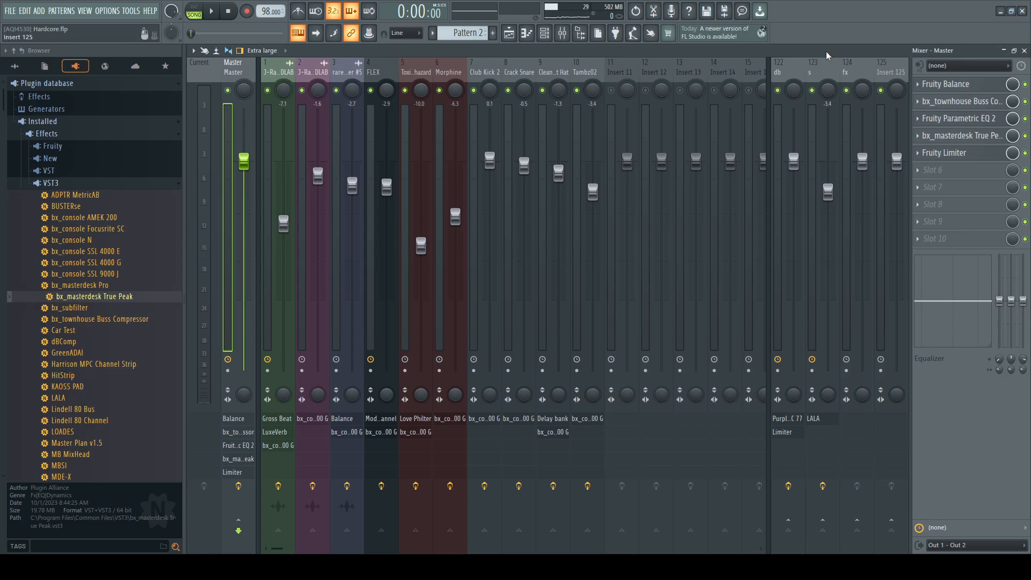
# Step: Review the Purple Audio MC 77 settings on the db bus and the LALA settings on the s bus
pyautogui.click(790, 75)
pyautogui.click(973, 86)
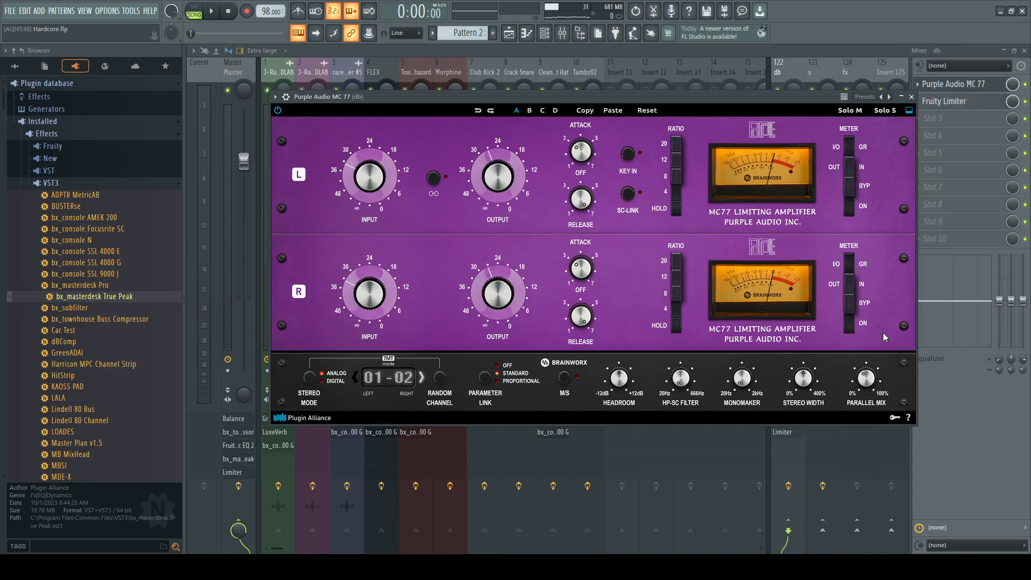
pyautogui.click(918, 97)
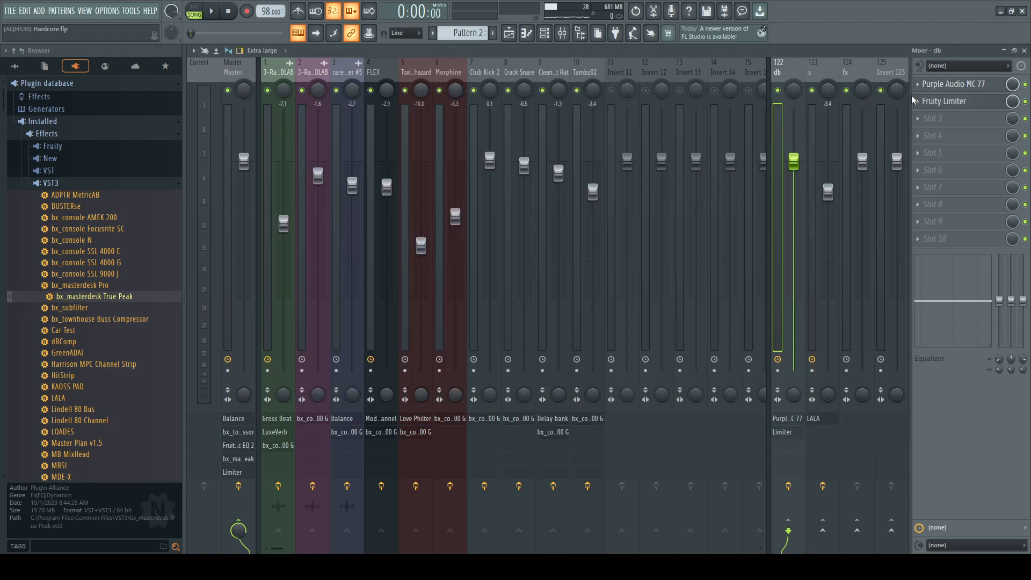
pyautogui.click(831, 73)
pyautogui.click(932, 85)
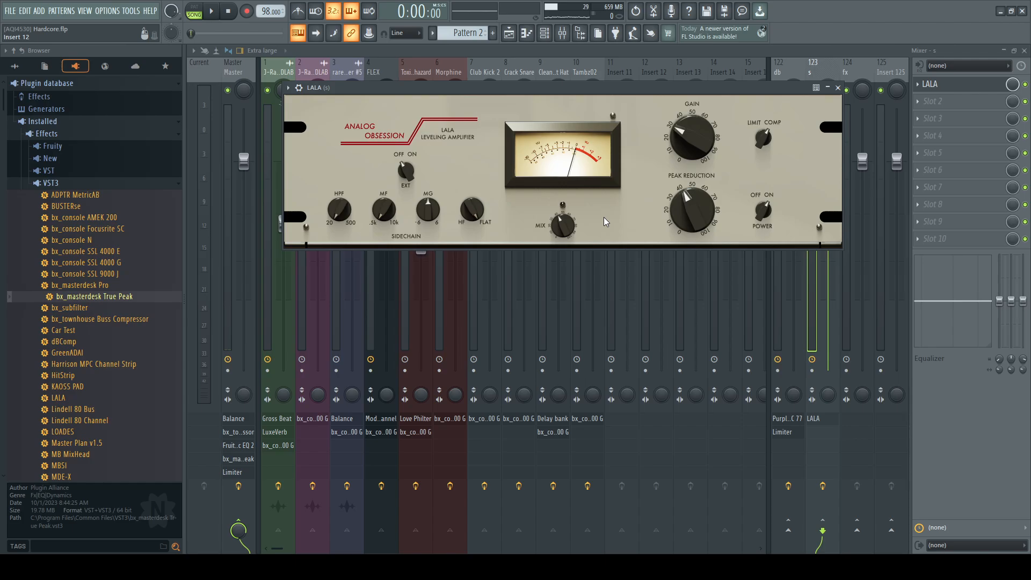
pyautogui.click(838, 88)
pyautogui.click(797, 77)
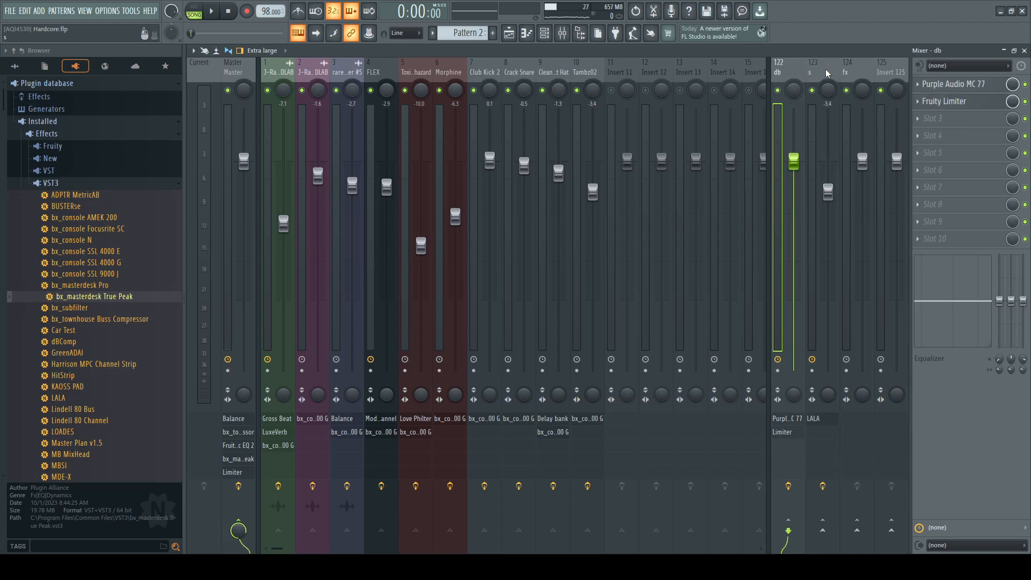
pyautogui.click(812, 75)
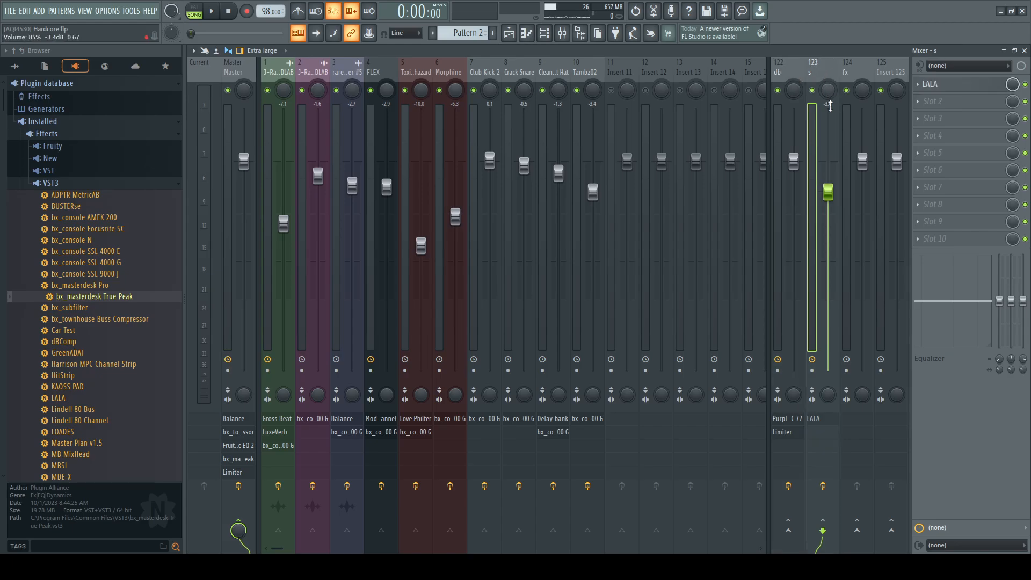
# Step: Return to the Master track, recheck its bx_townhouse Buss Compressor settings, and close the compressor
pyautogui.click(233, 69)
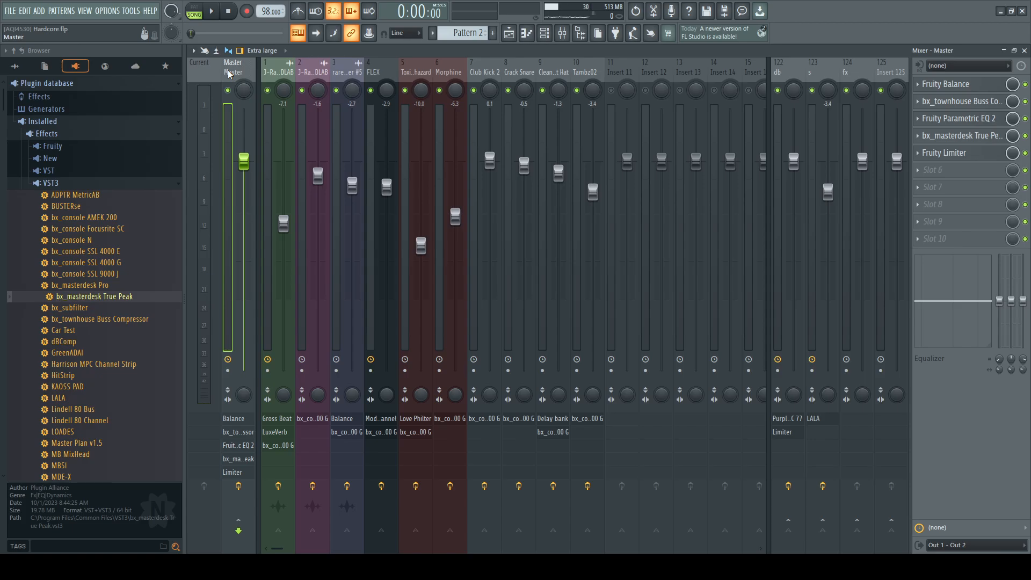
pyautogui.click(997, 102)
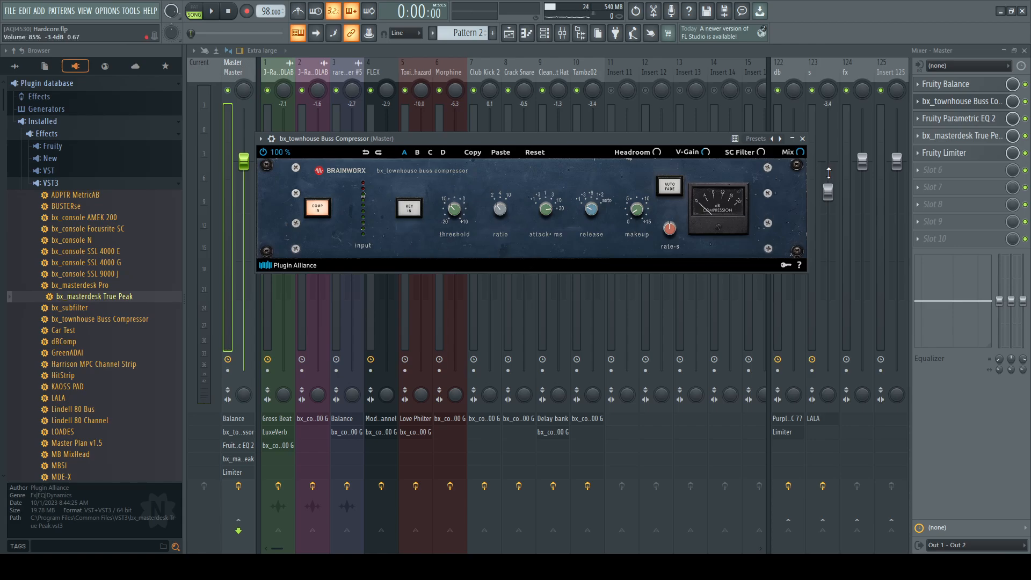
pyautogui.click(803, 139)
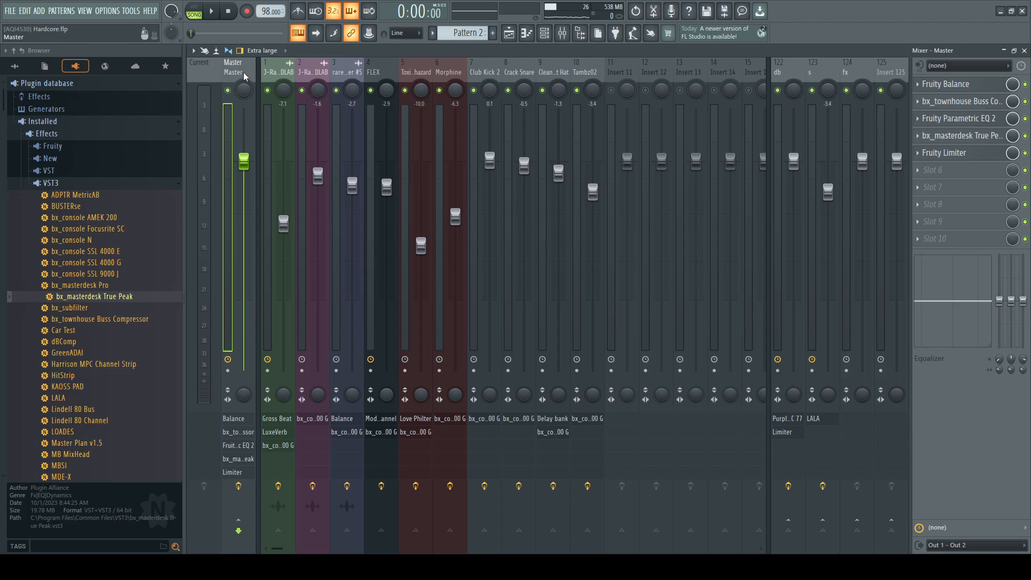
pyautogui.click(962, 102)
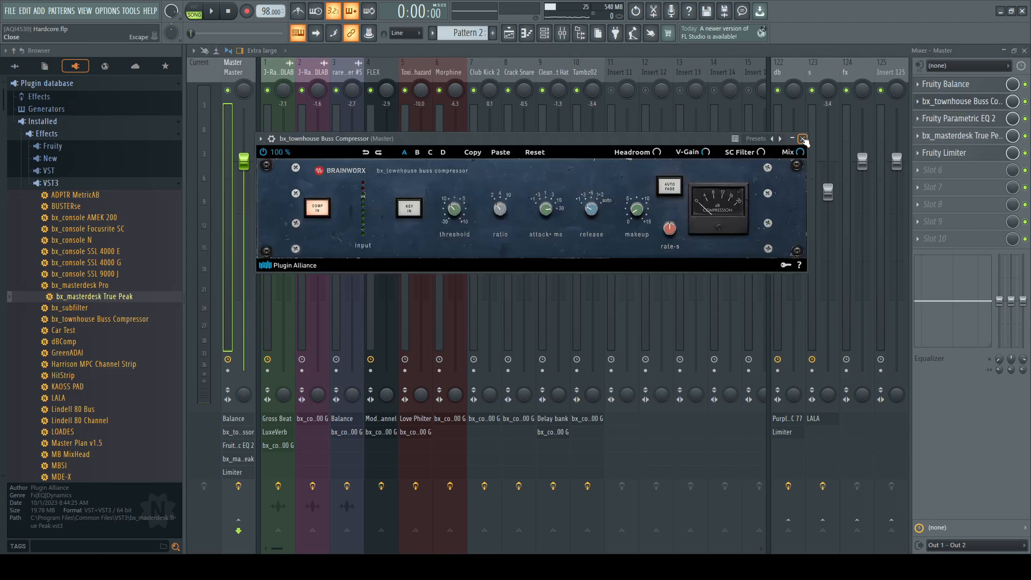
pyautogui.click(802, 139)
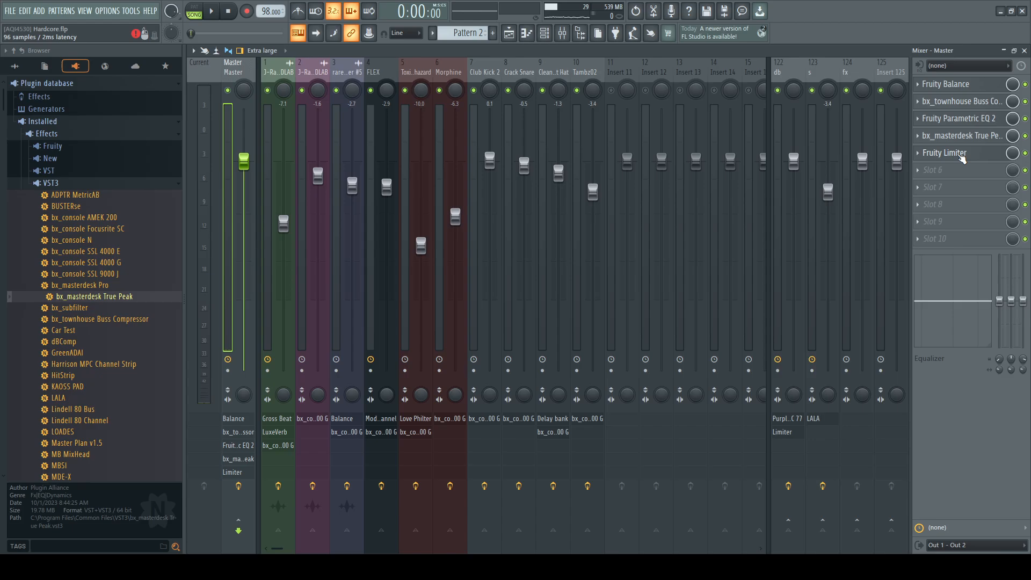